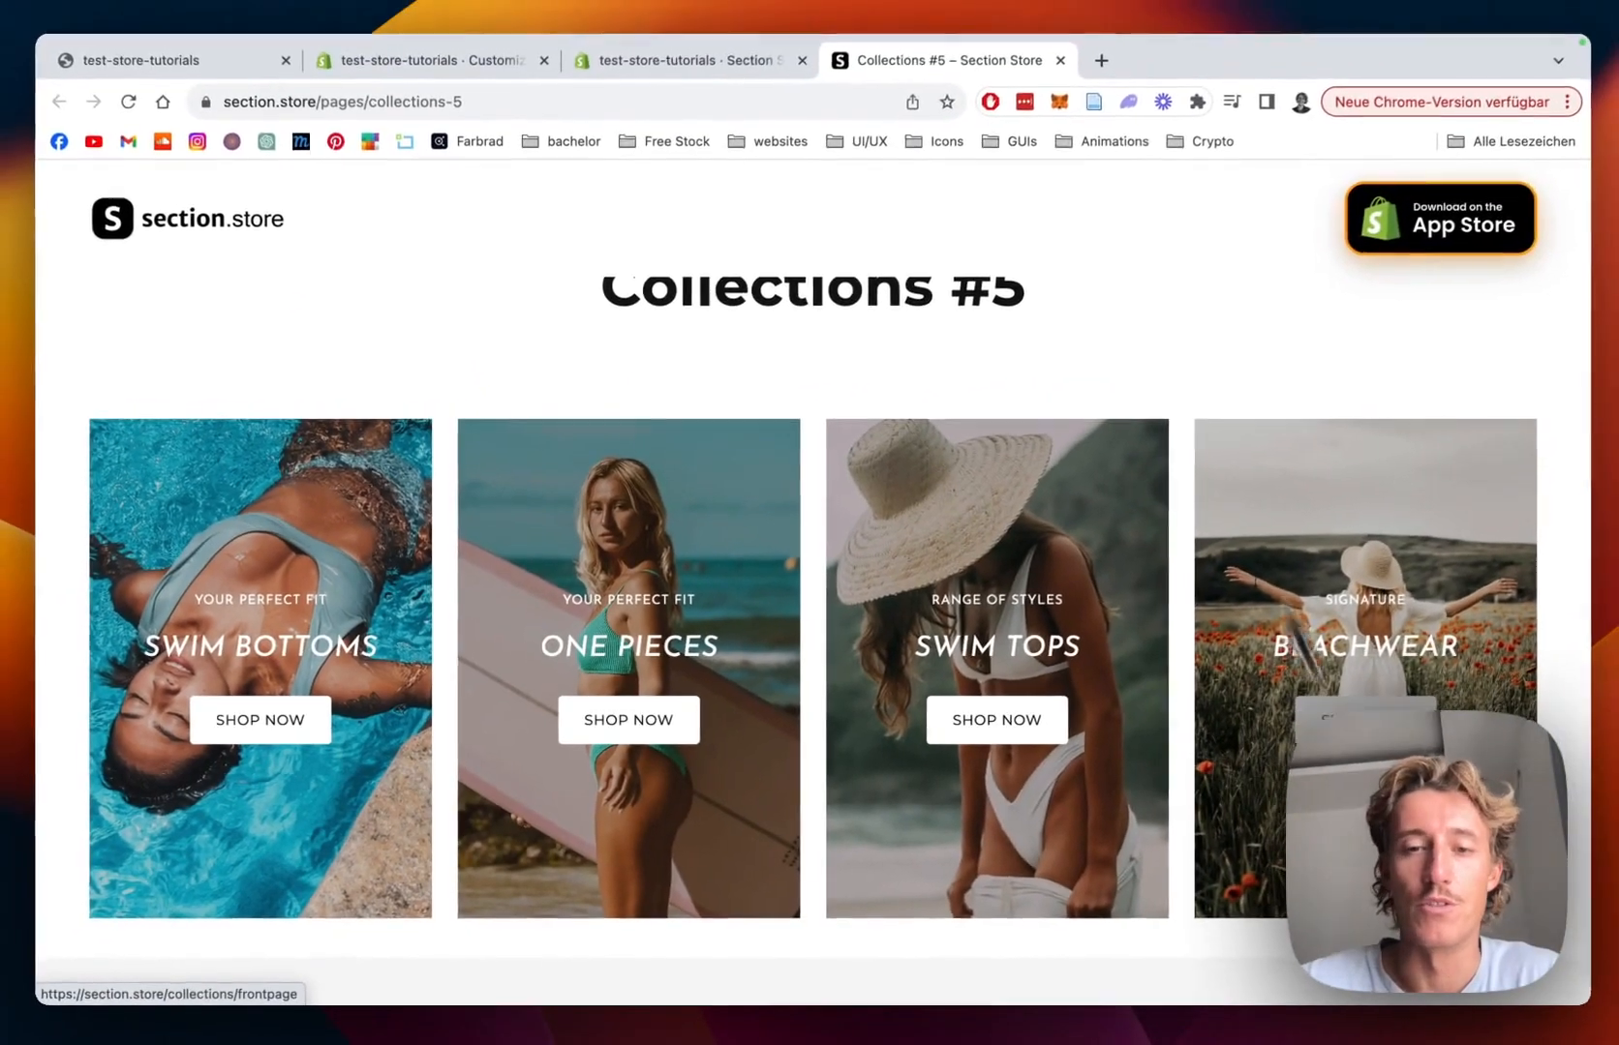
- Look over the collection card layouts on the Collections #5 demo page
{"action": "scroll", "coordinate": [1063, 445], "scroll_direction": "down", "scroll_amount": 2}
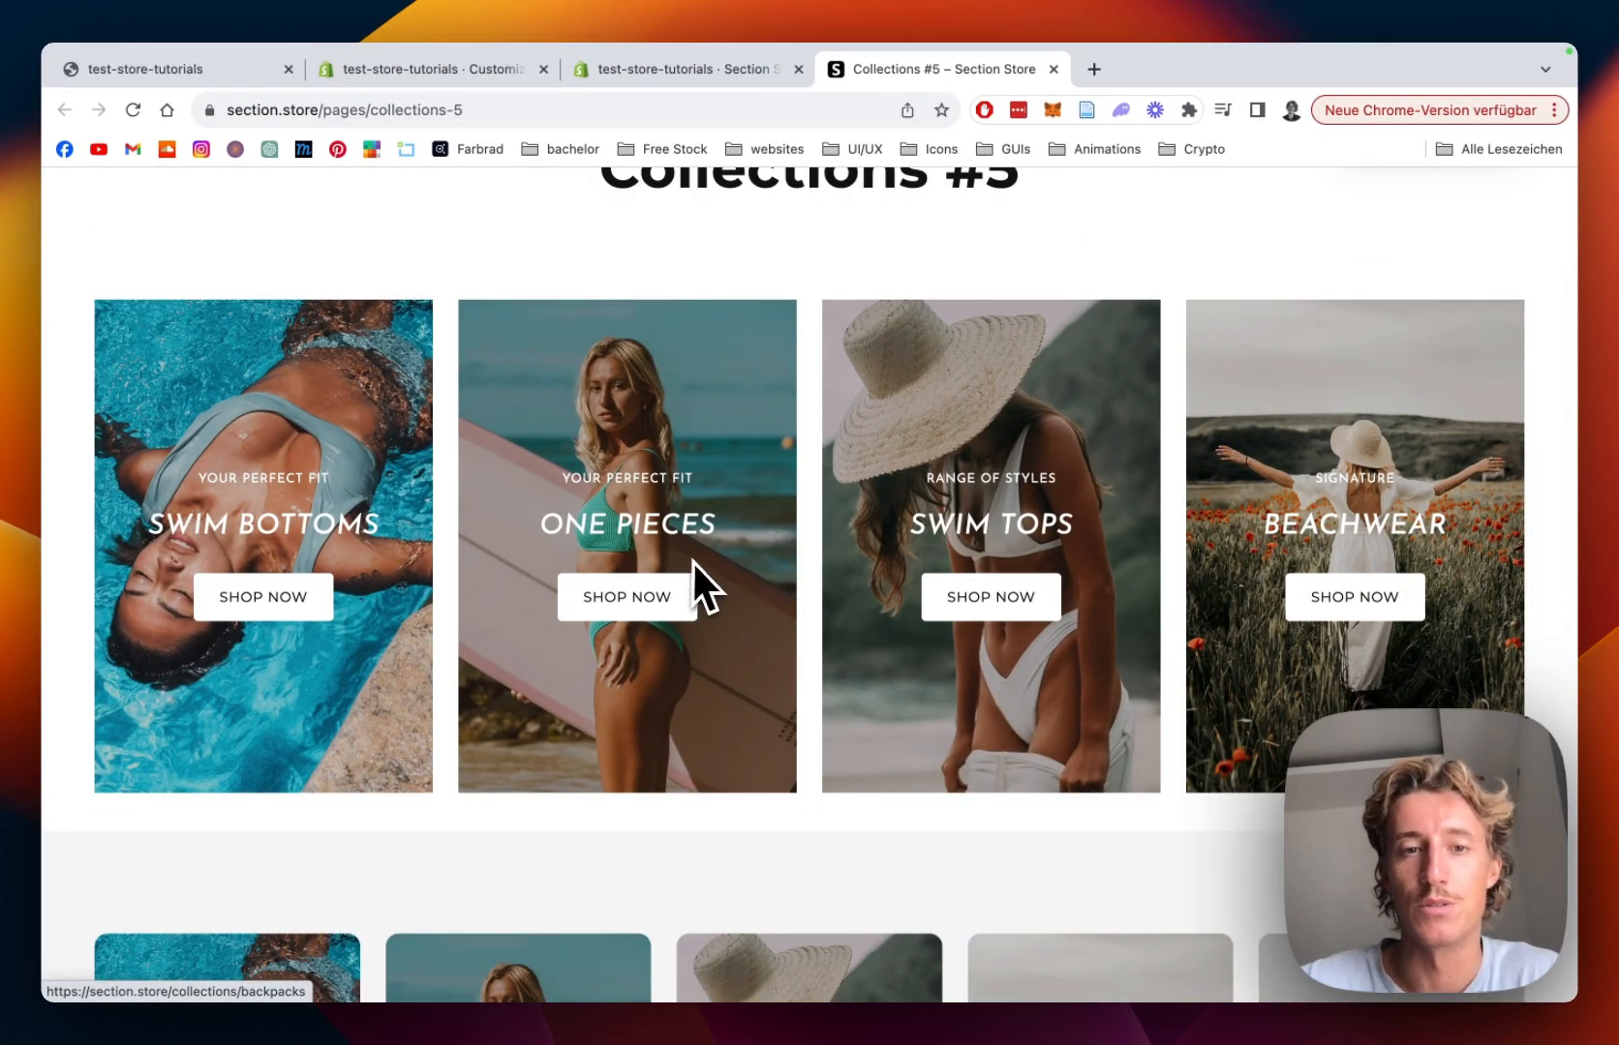
{"action": "scroll", "coordinate": [726, 406], "scroll_direction": "down", "scroll_amount": 5}
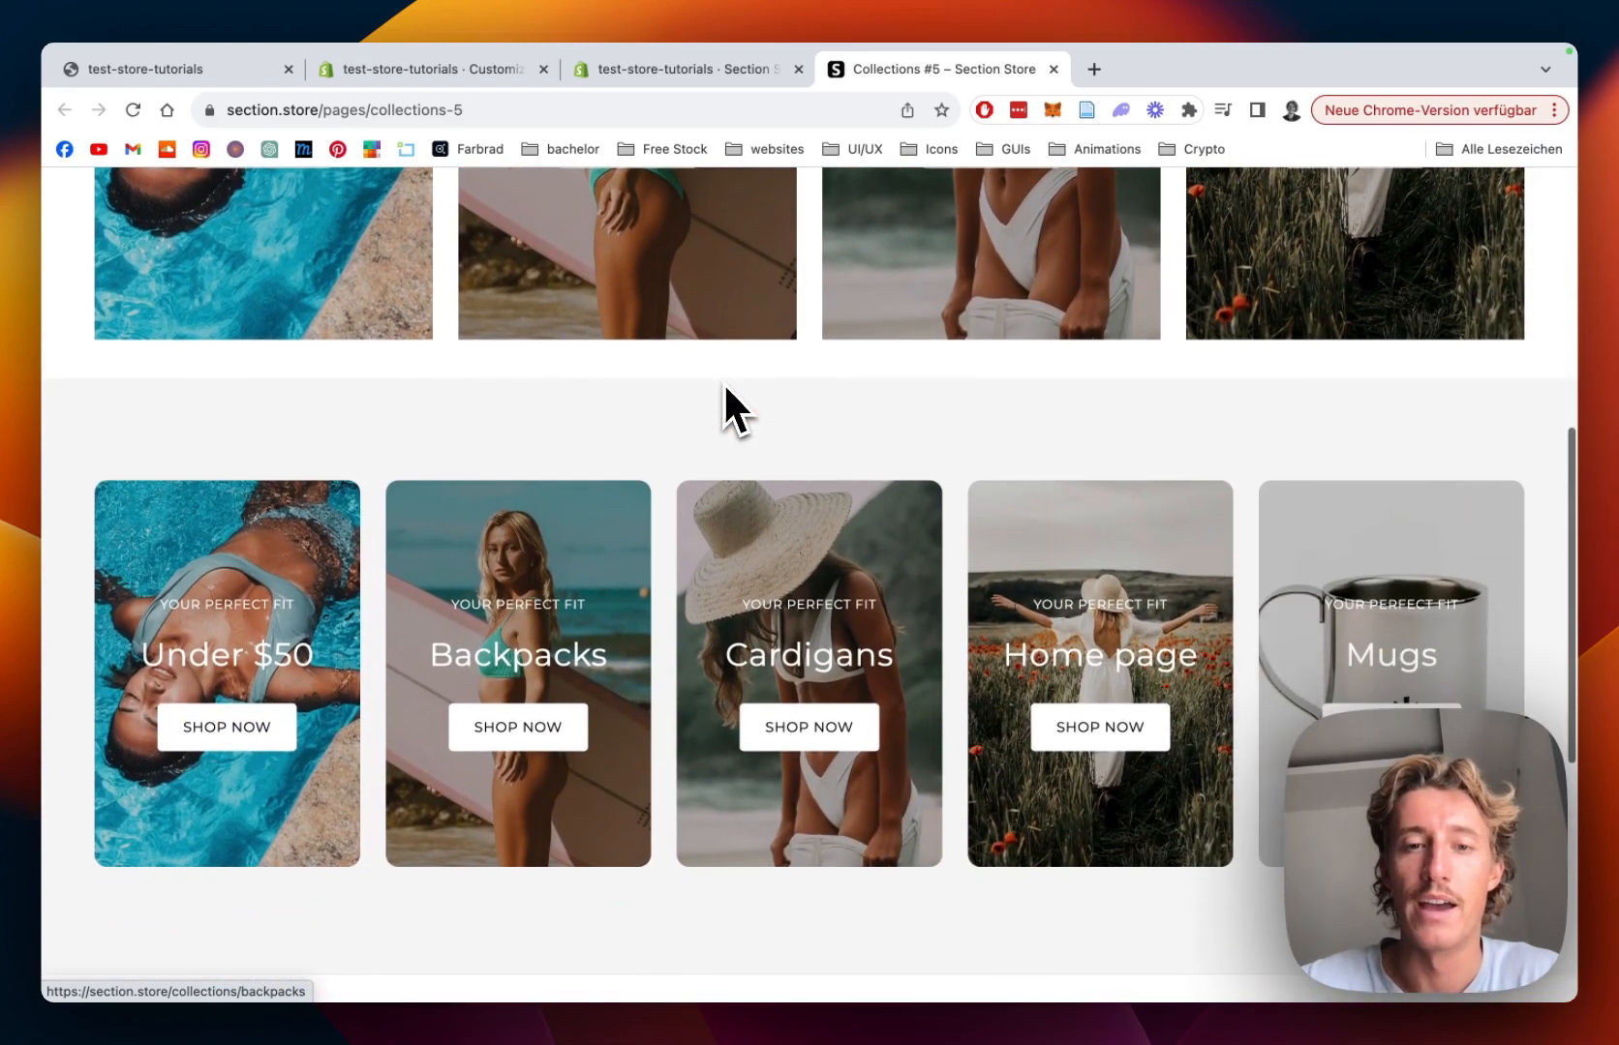
{"action": "scroll", "coordinate": [833, 460], "scroll_direction": "up", "scroll_amount": 7}
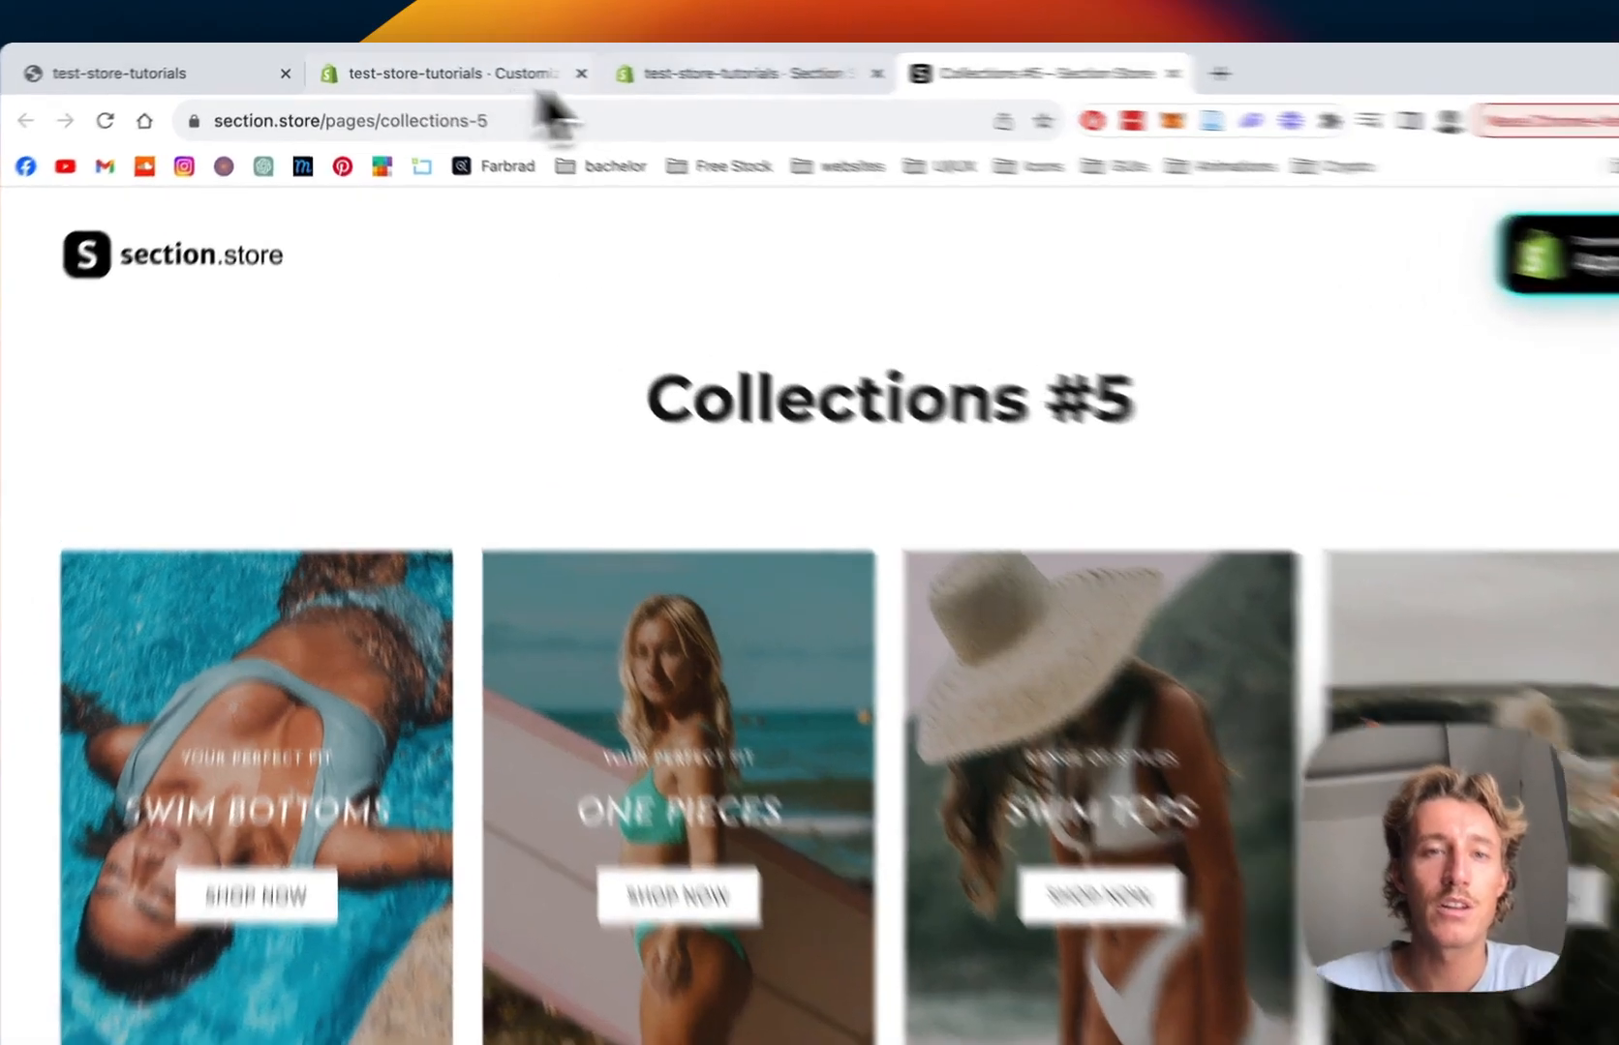
- Switch to the Section Store catalogue, browse its popular and newest sections, and view the Collection #5 details
{"action": "left_click", "coordinate": [713, 69]}
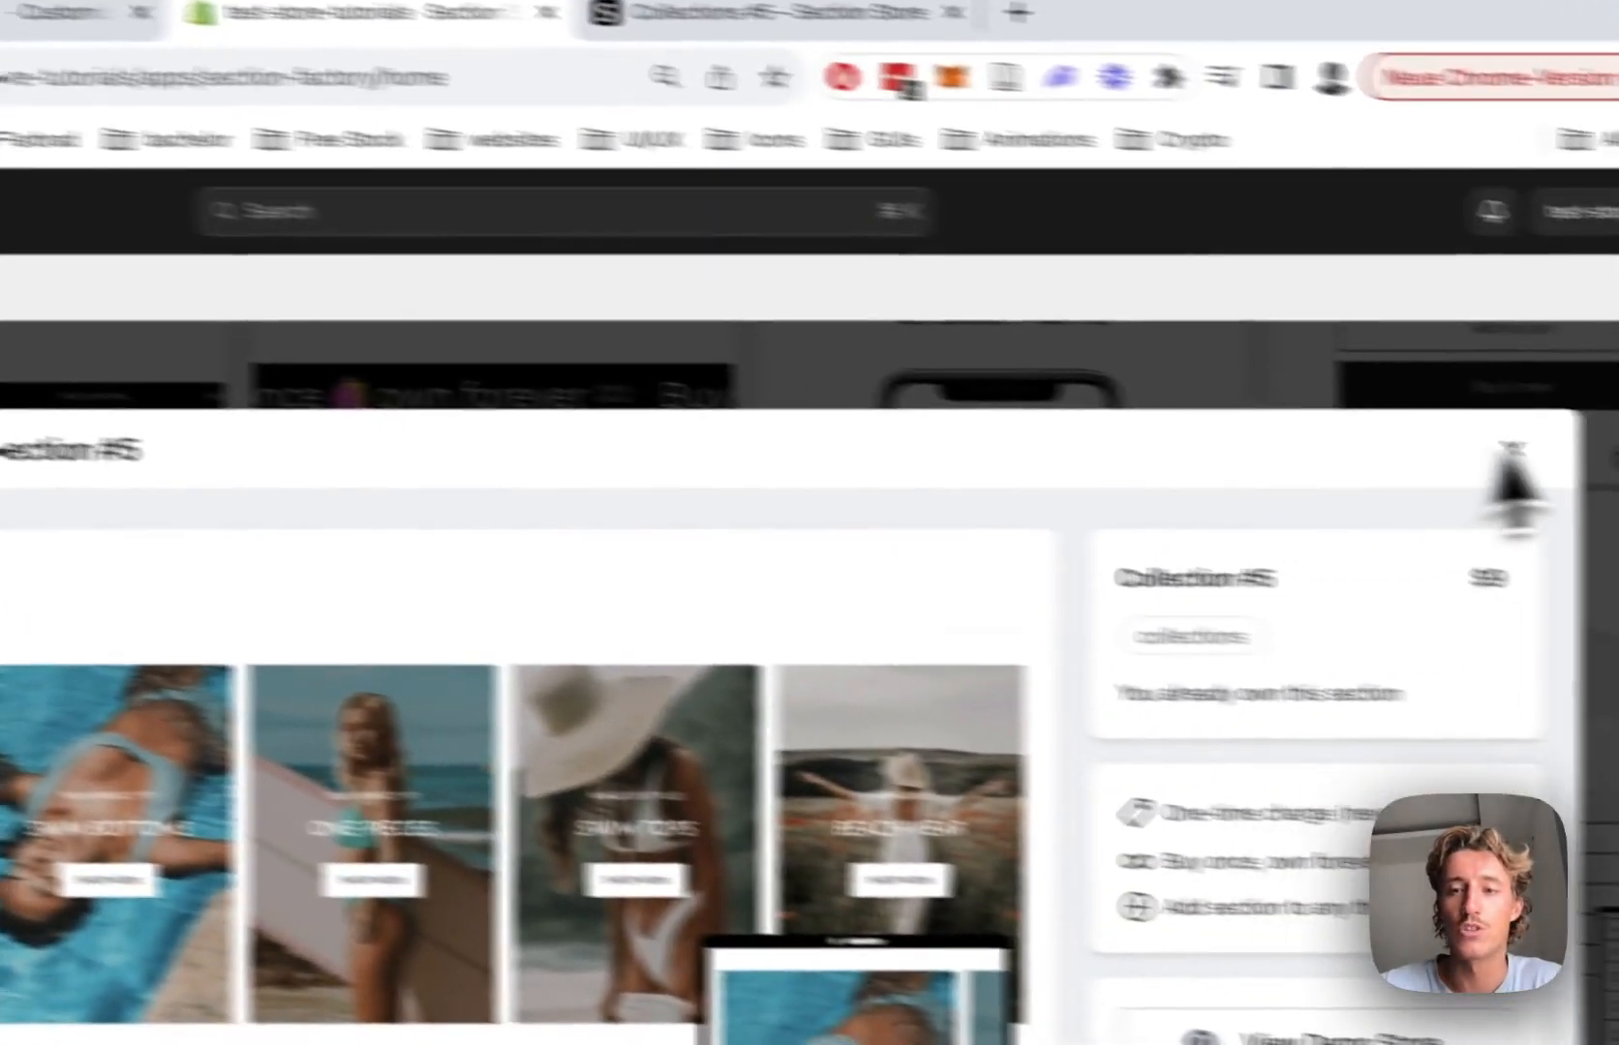
{"action": "left_click", "coordinate": [1509, 455]}
{"action": "scroll", "coordinate": [839, 694], "scroll_direction": "up", "scroll_amount": 5}
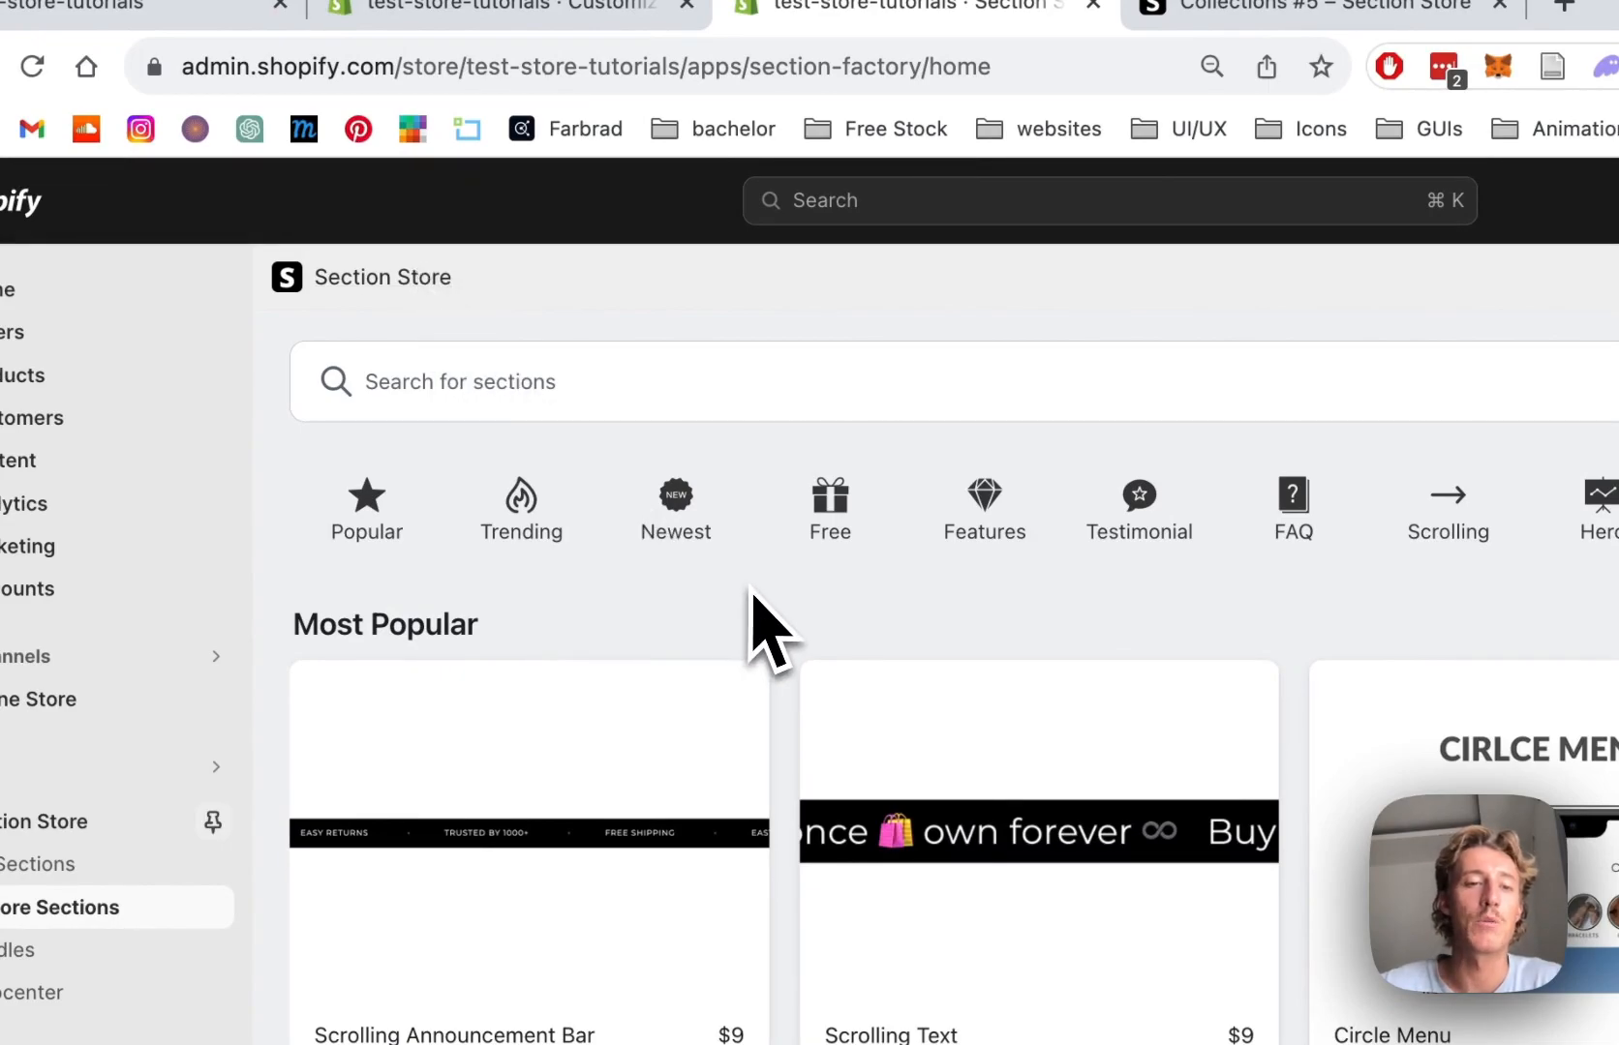
{"action": "scroll", "coordinate": [754, 596], "scroll_direction": "down", "scroll_amount": 2}
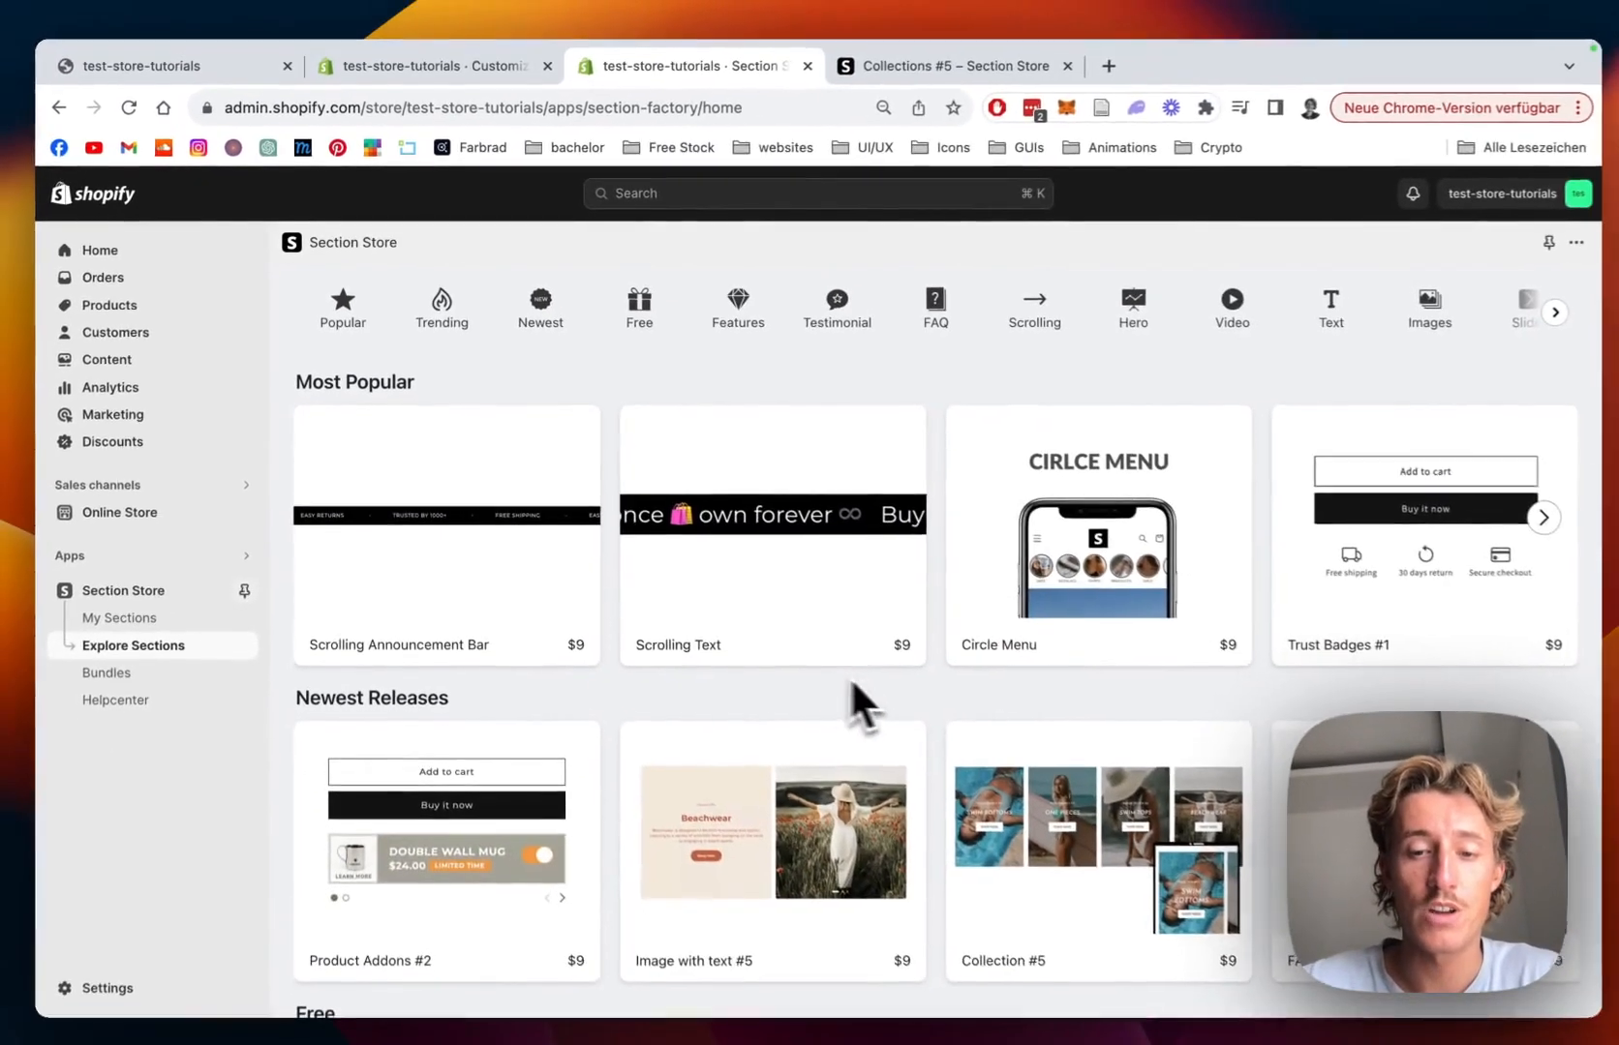
{"action": "scroll", "coordinate": [1220, 973], "scroll_direction": "down", "scroll_amount": 1}
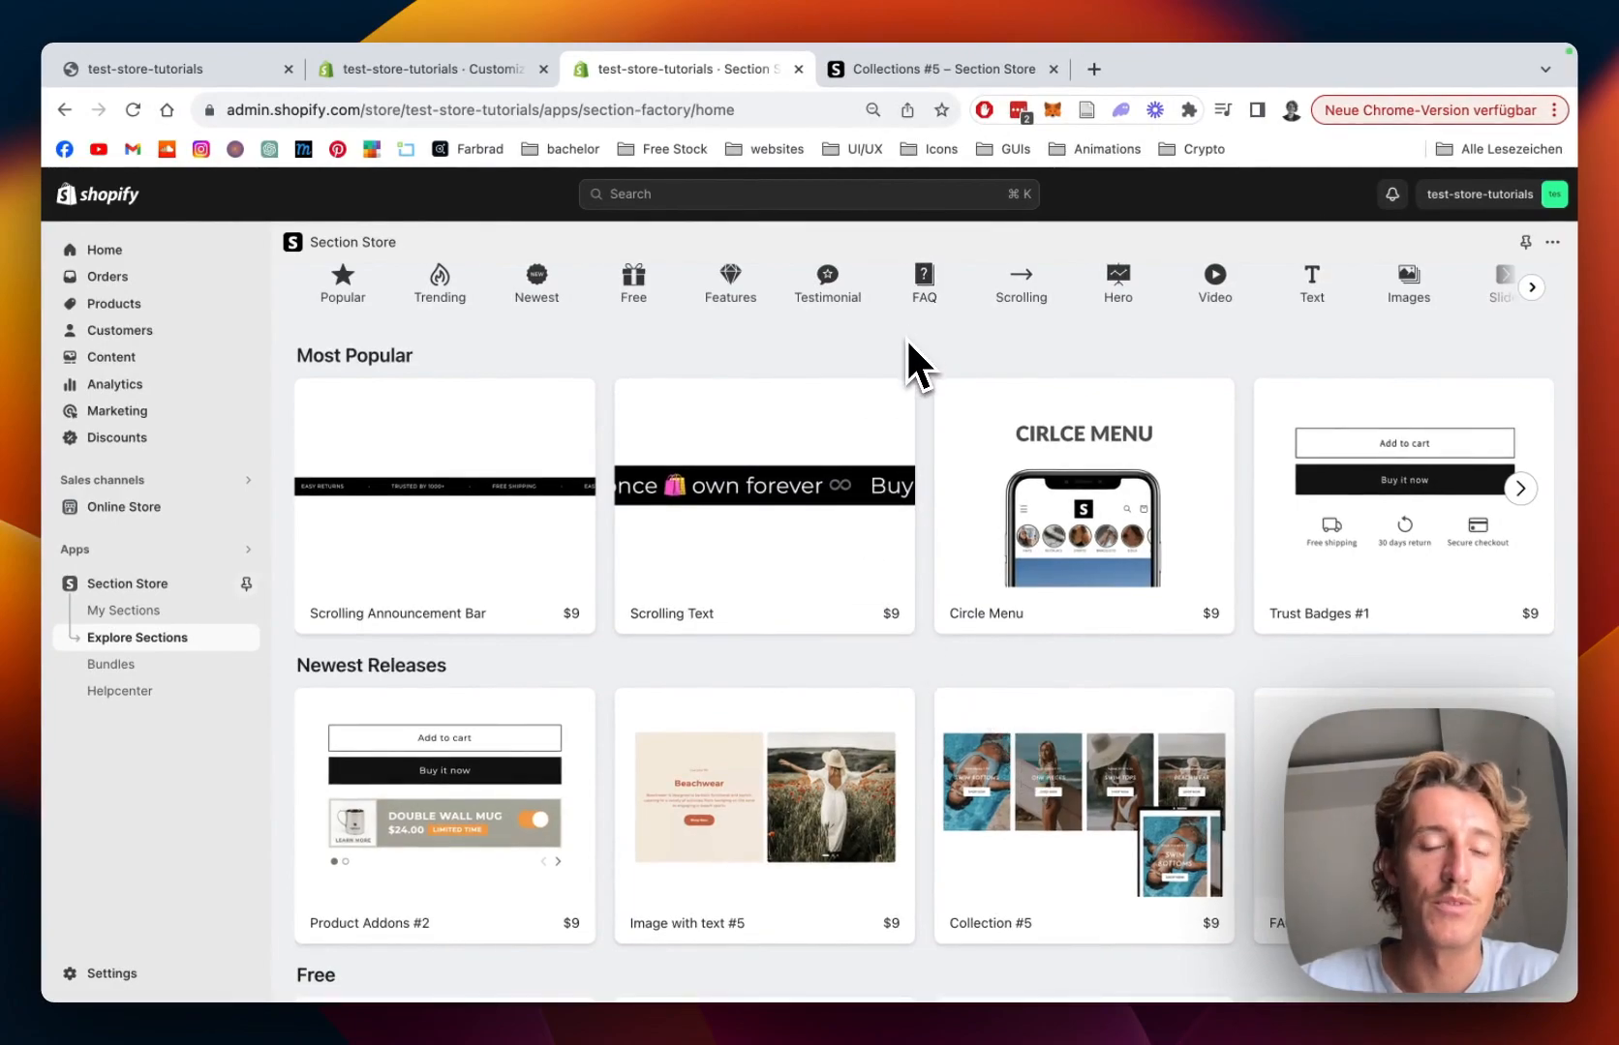
{"action": "scroll", "coordinate": [905, 336], "scroll_direction": "down", "scroll_amount": 2}
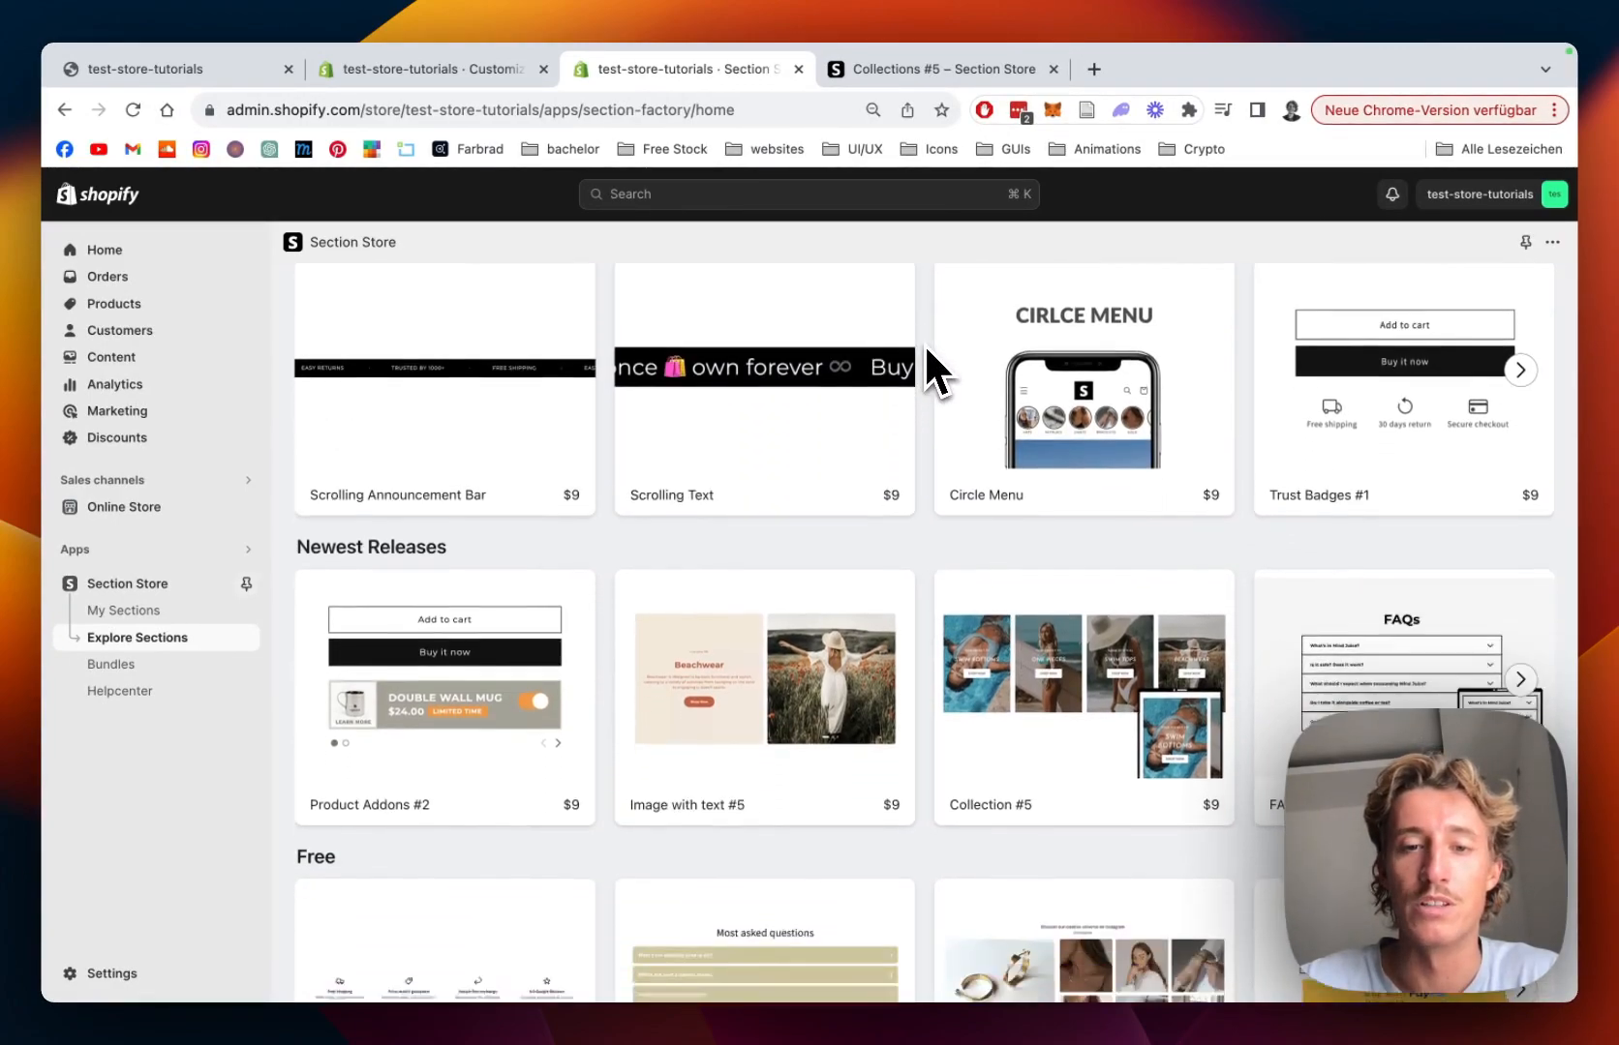
{"action": "scroll", "coordinate": [925, 348], "scroll_direction": "down", "scroll_amount": 1}
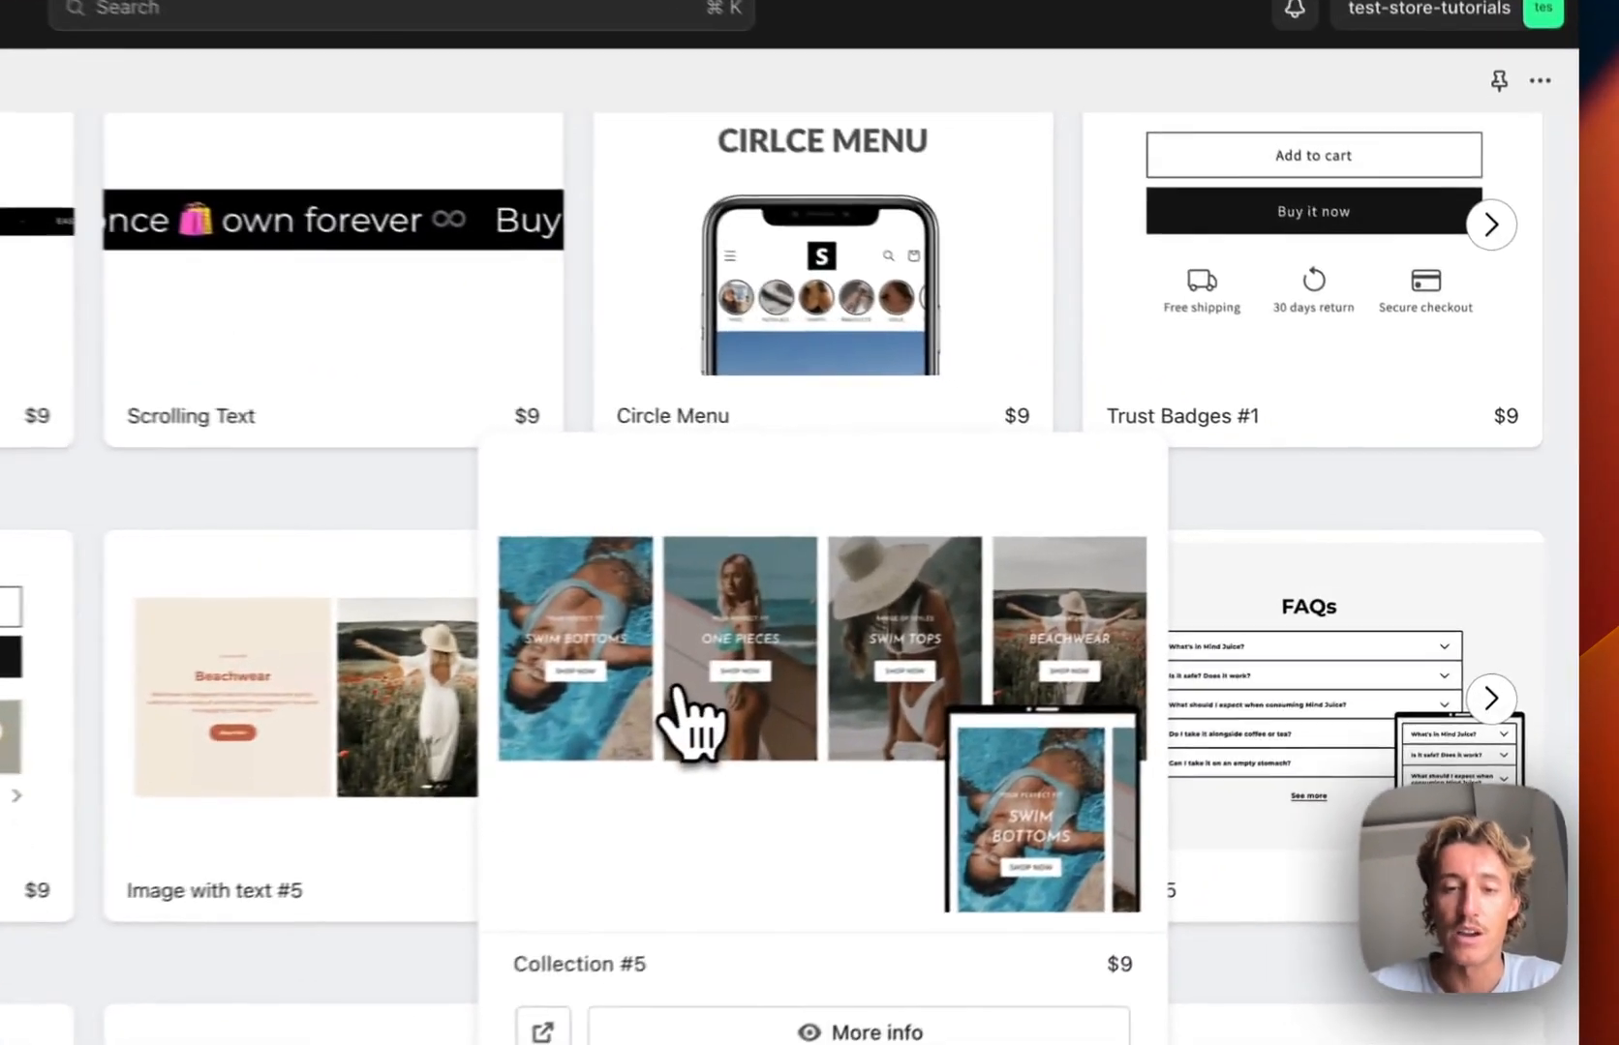
{"action": "left_click", "coordinate": [1046, 647]}
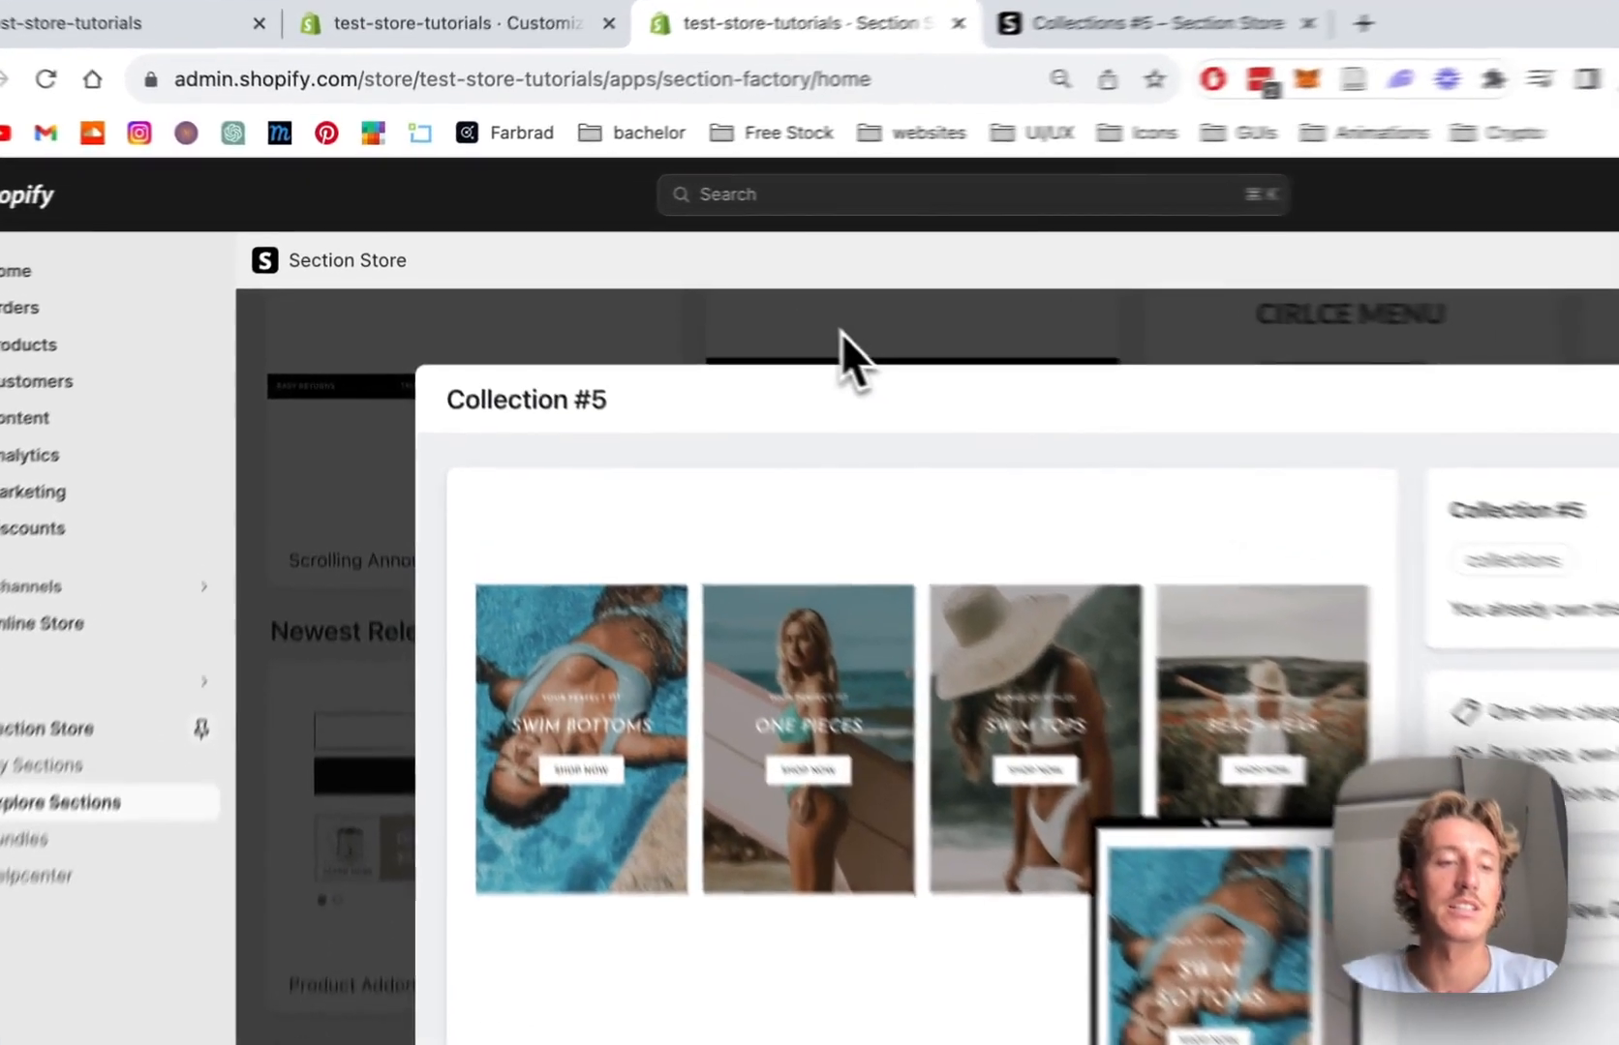
{"action": "left_click", "coordinate": [842, 333]}
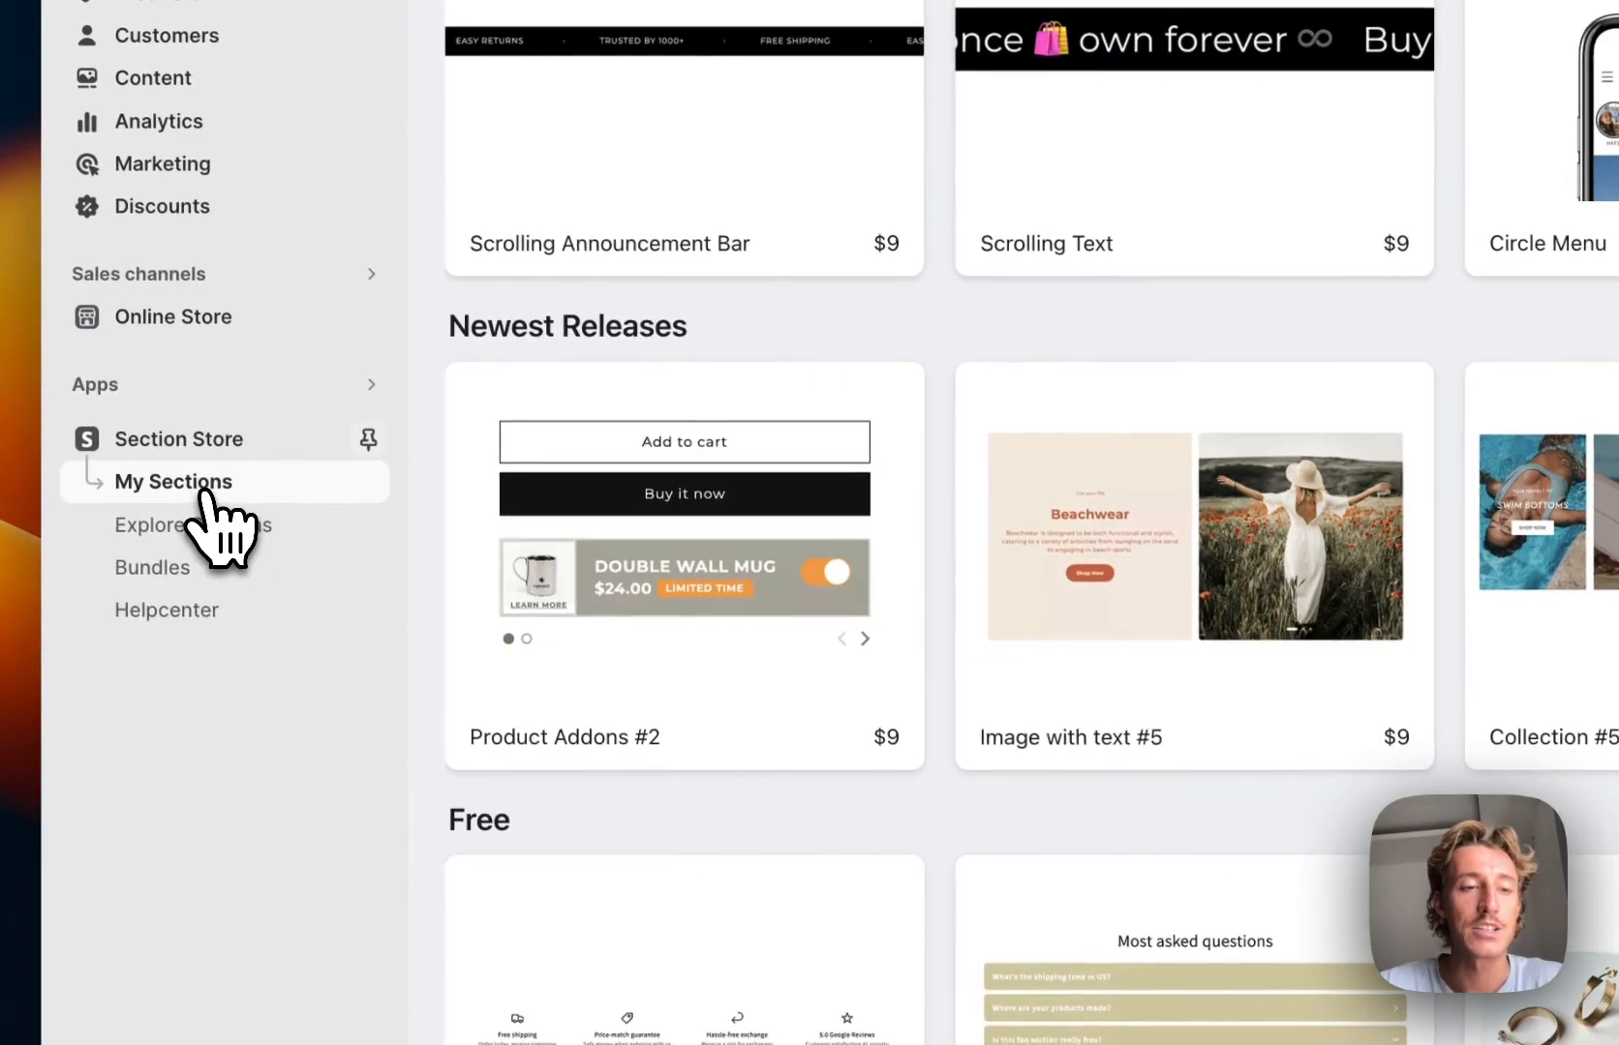
- Go to the owned sections and check the theme choices for adding Collection #5 and for customizing
{"action": "left_click", "coordinate": [203, 492]}
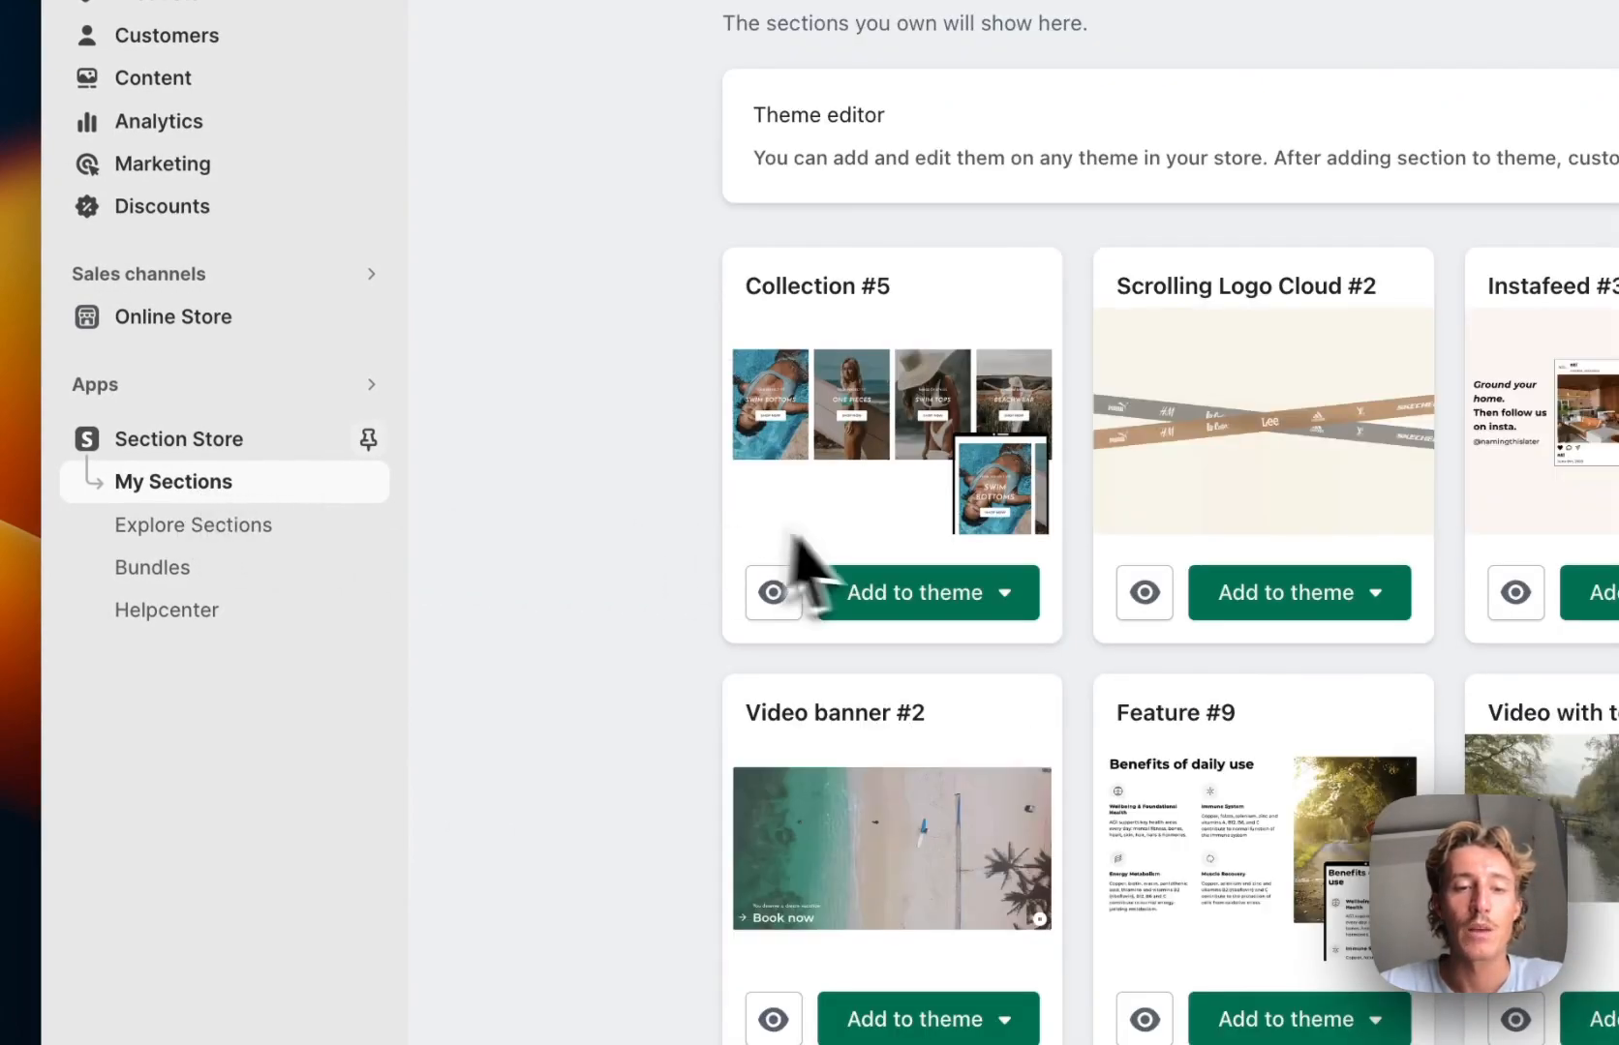
{"action": "left_click", "coordinate": [910, 620]}
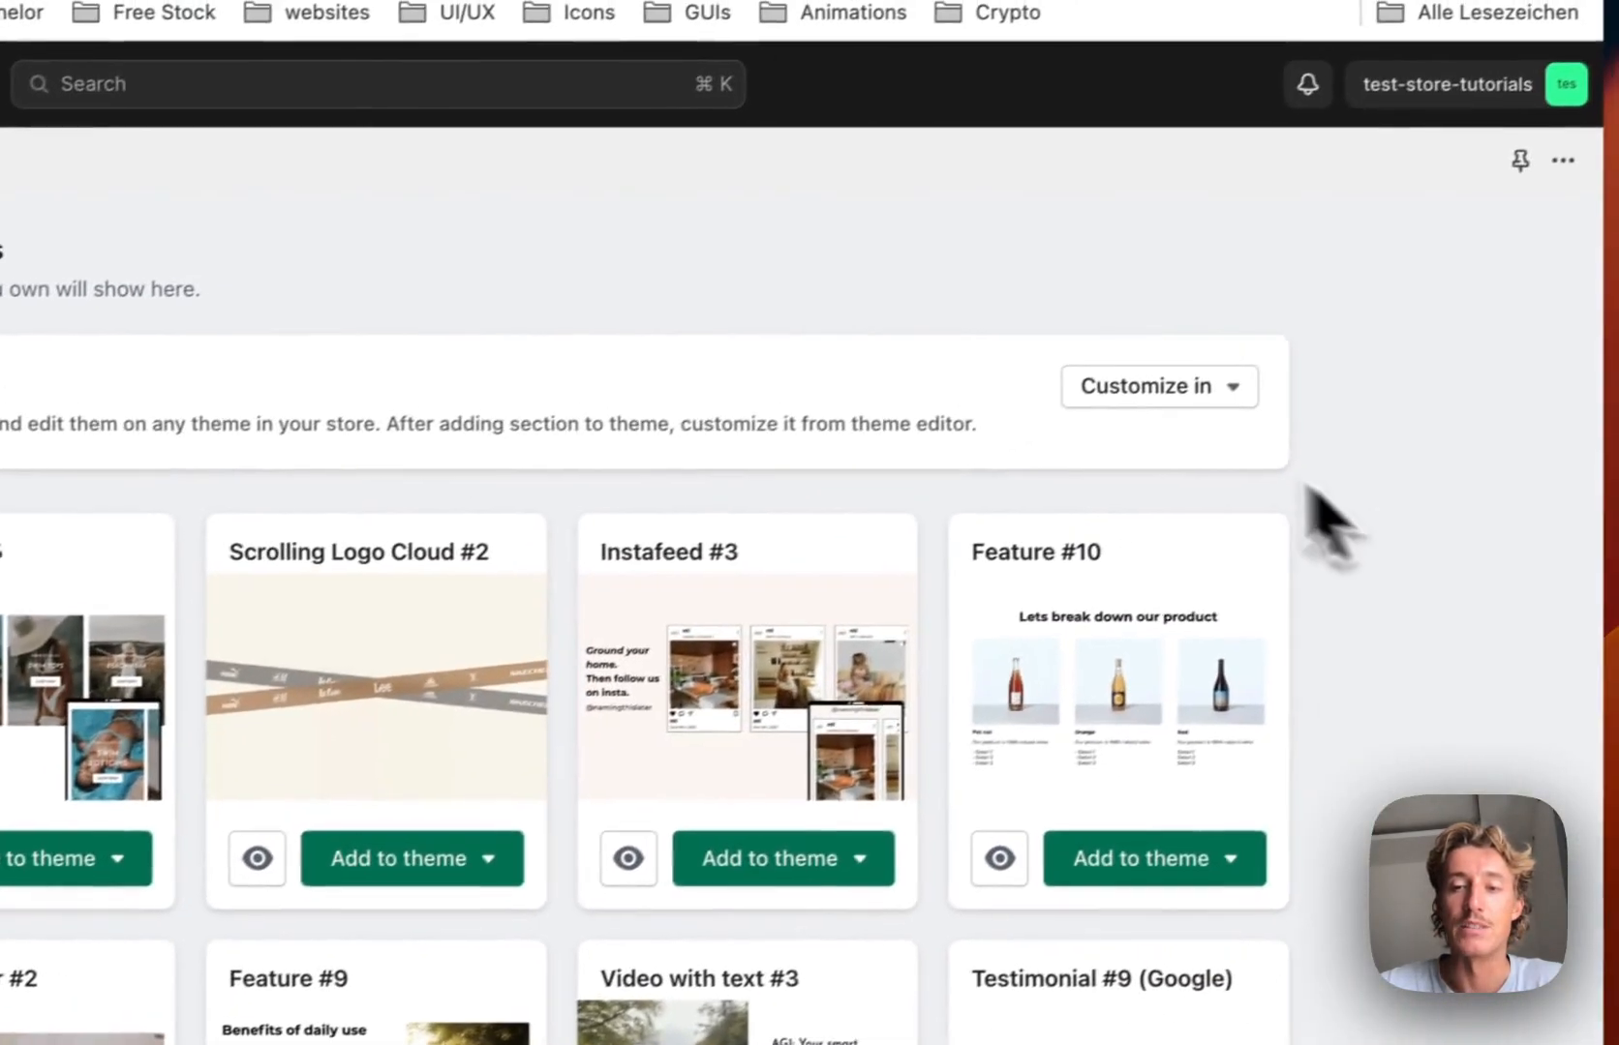
{"action": "left_click", "coordinate": [1384, 289]}
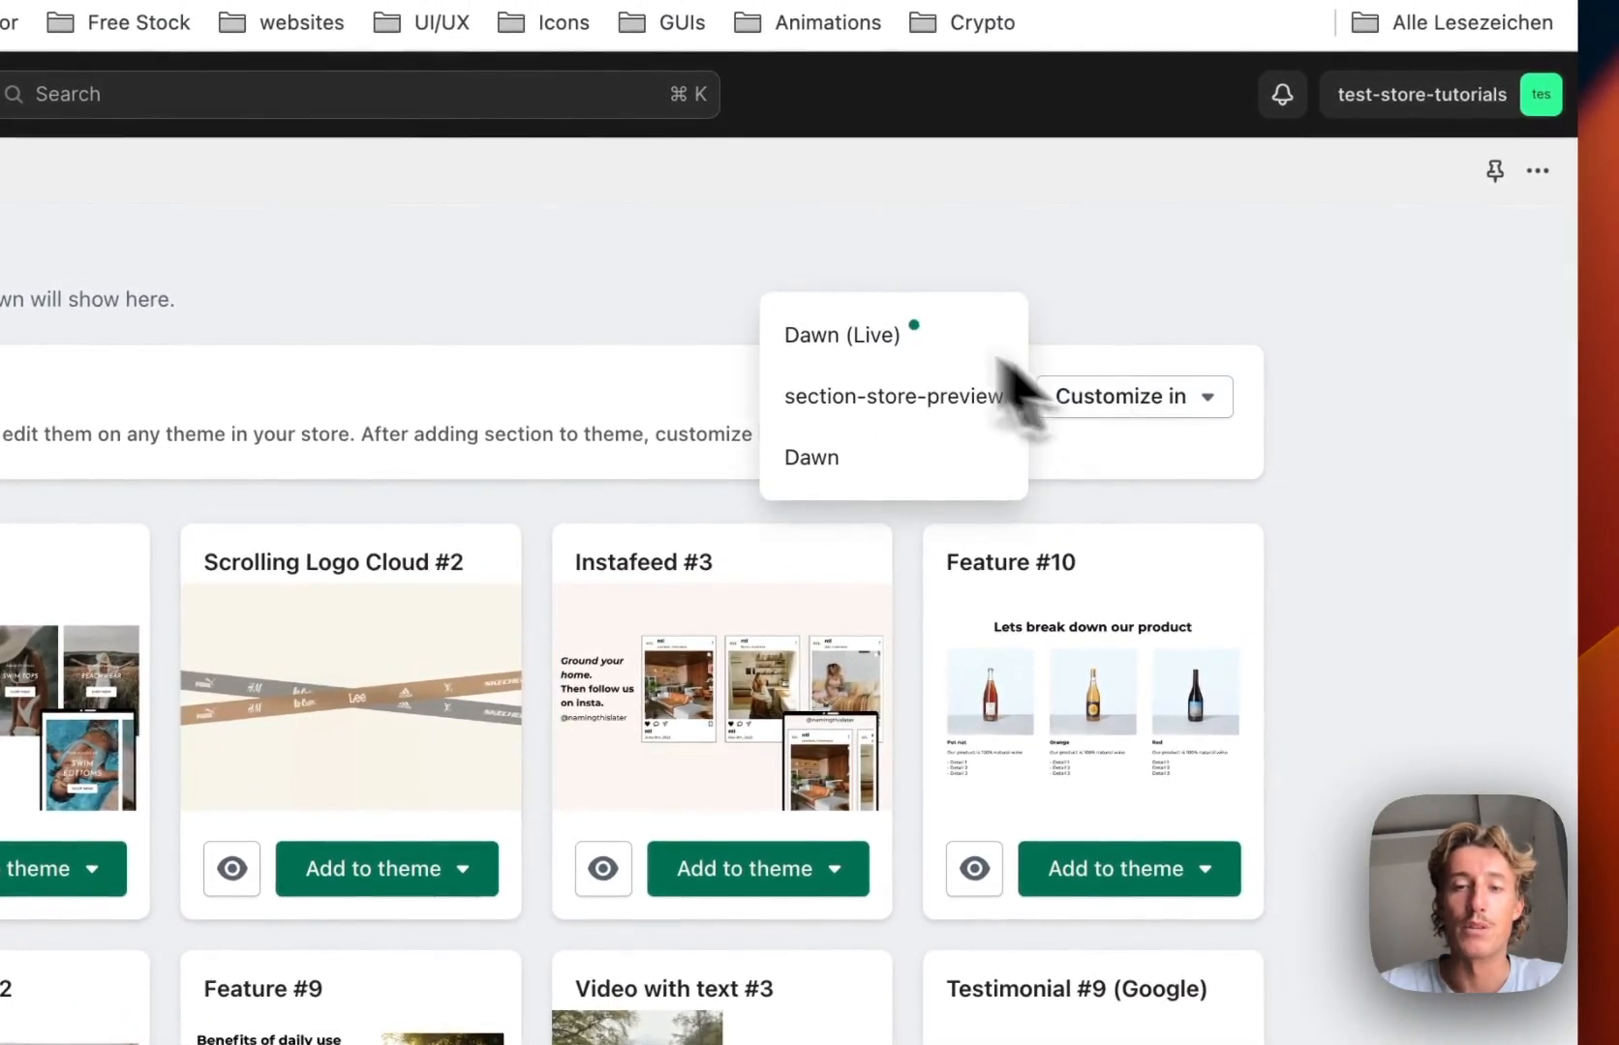
{"action": "left_click", "coordinate": [890, 352]}
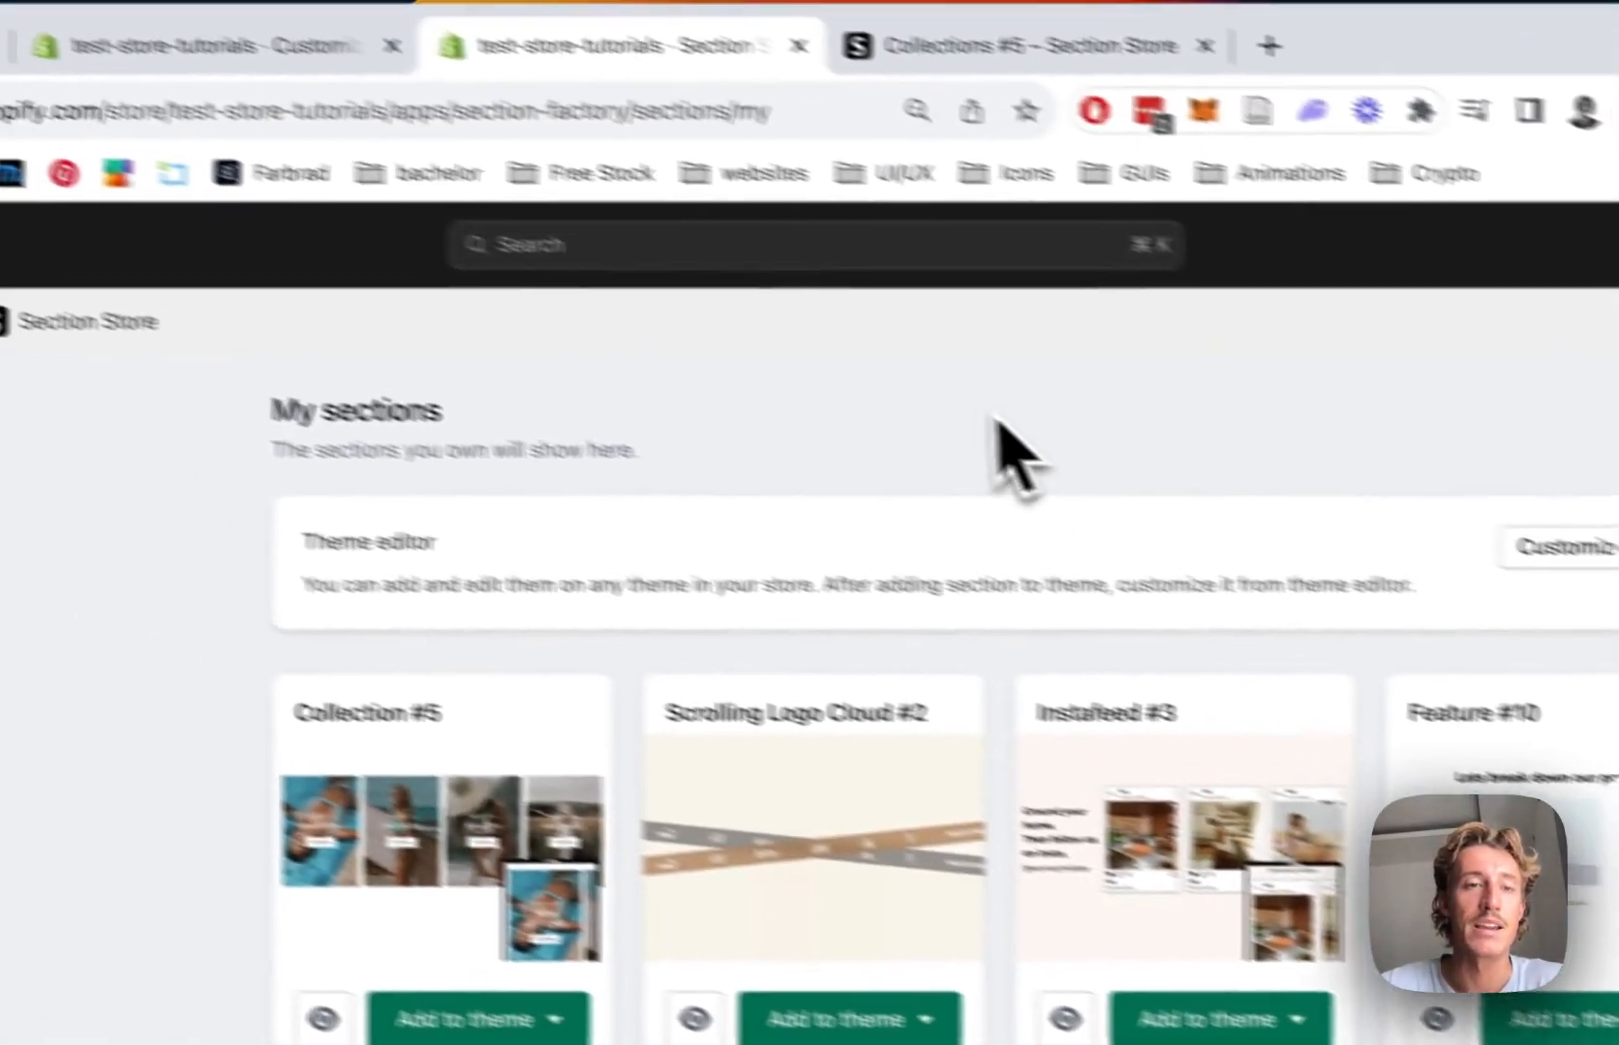
- Switch to the Dawn theme editor and go to the end of the home page's section list
{"action": "left_click", "coordinate": [689, 108]}
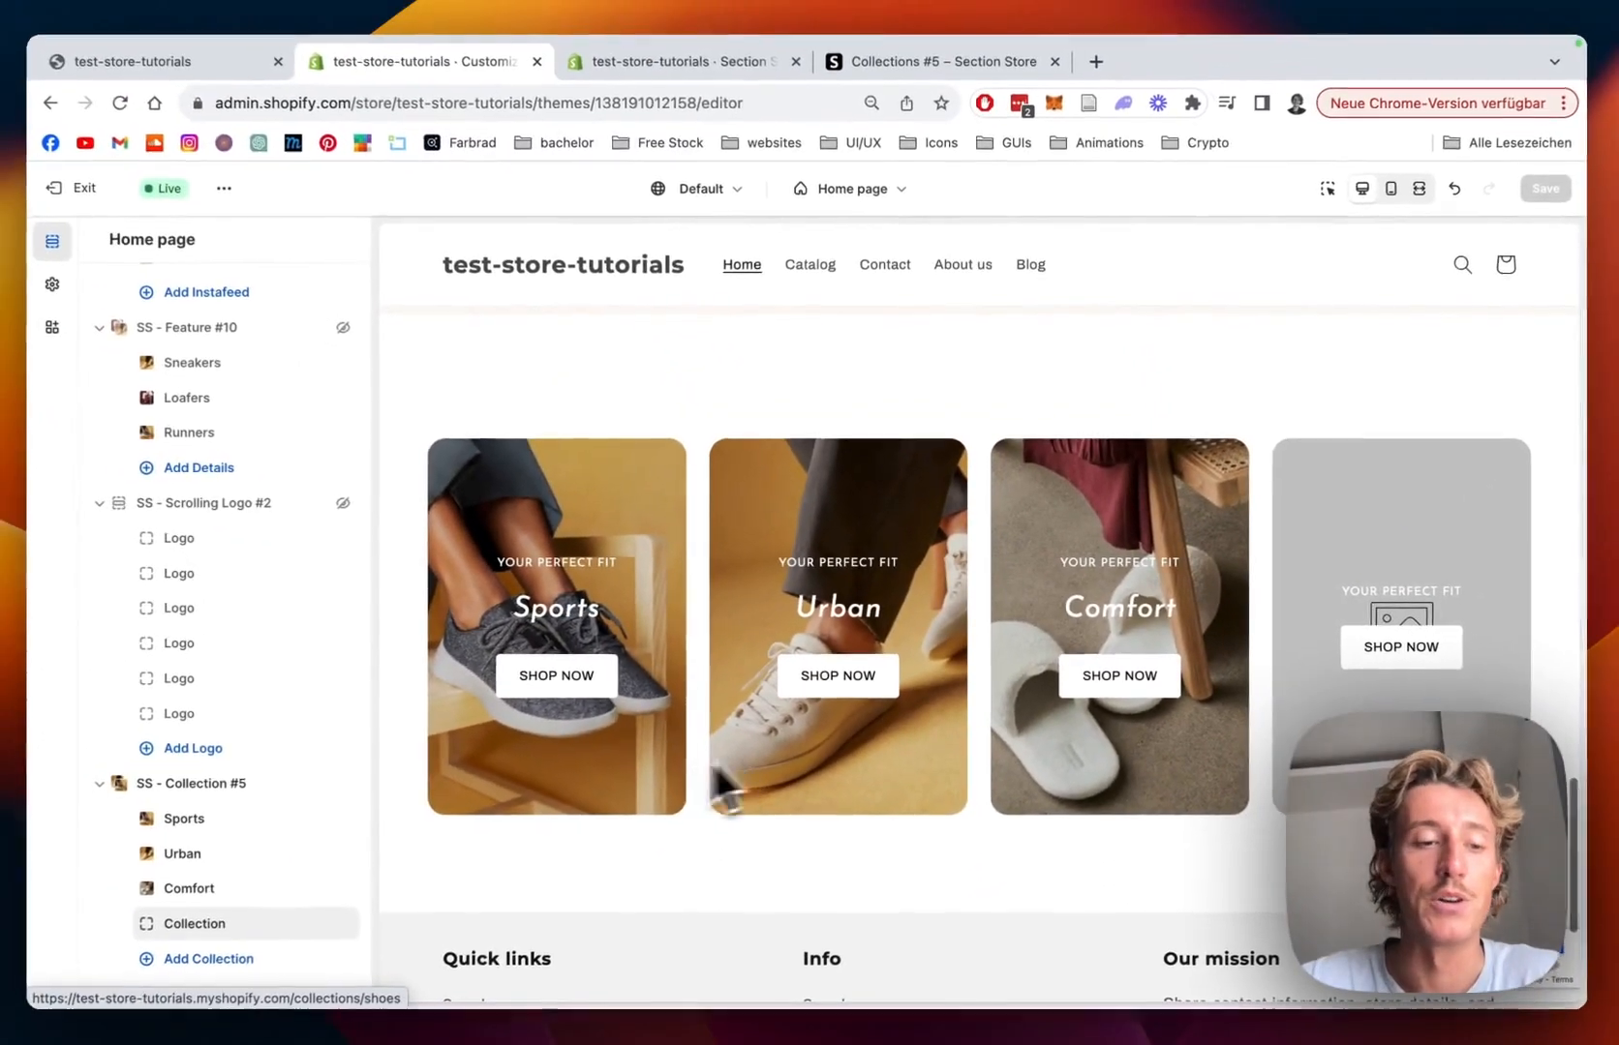
{"action": "scroll", "coordinate": [84, 1020], "scroll_direction": "down", "scroll_amount": 1}
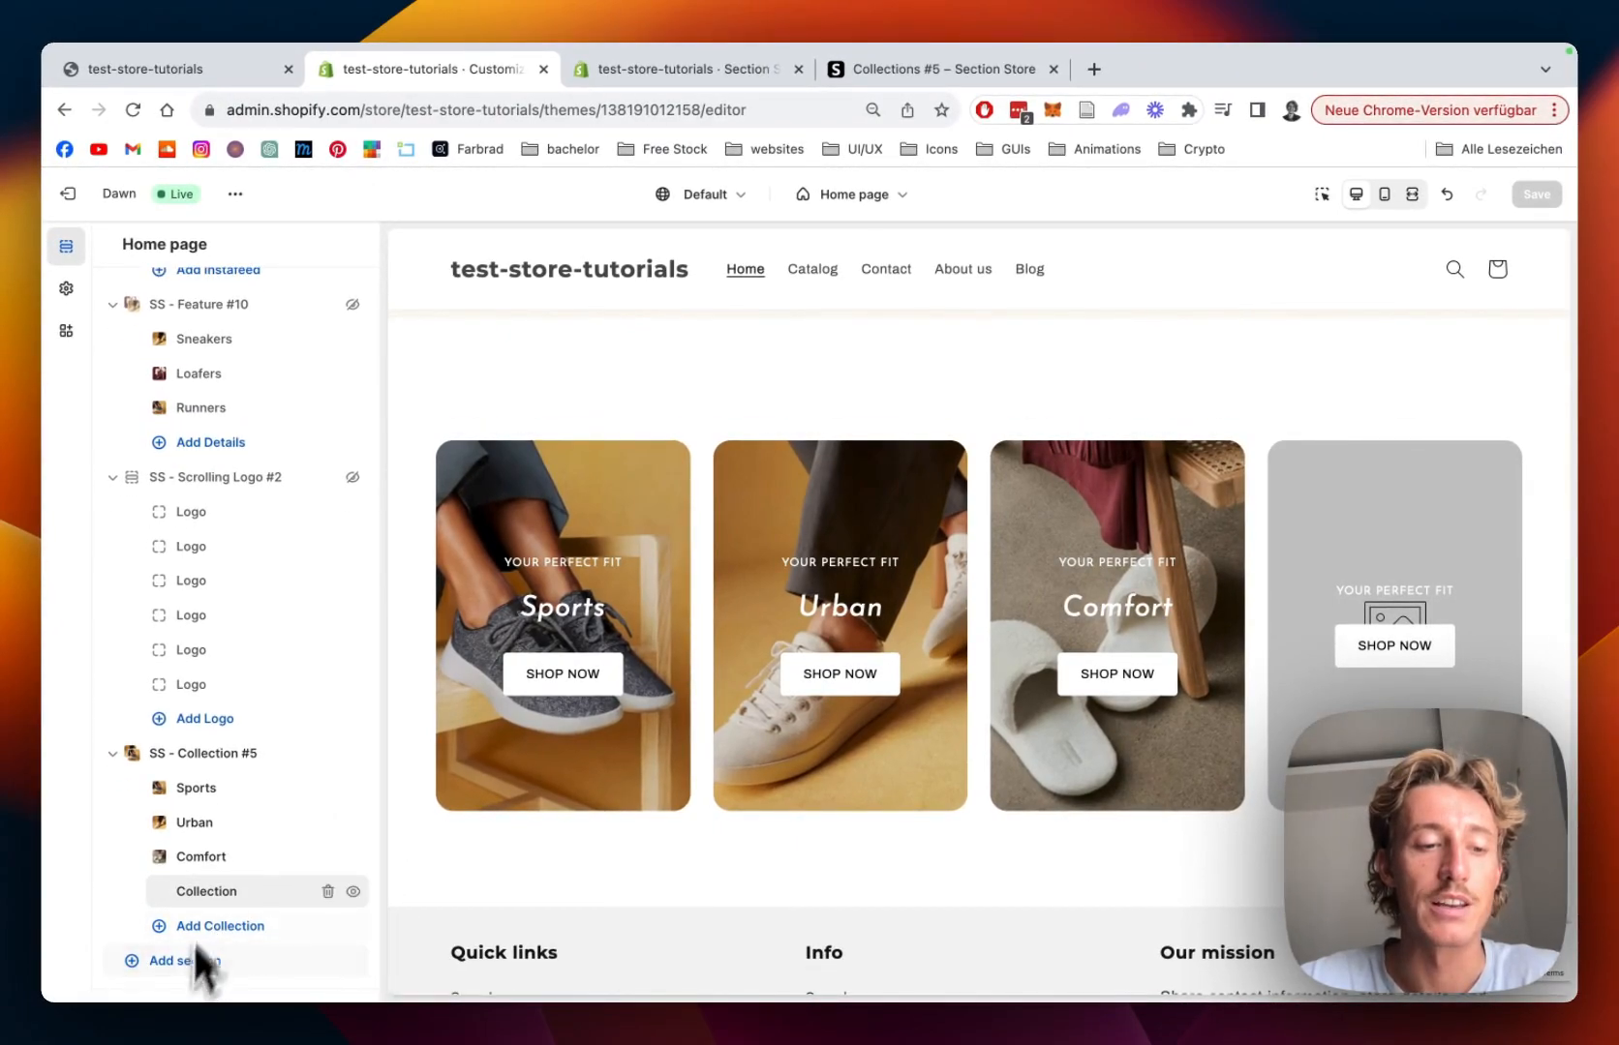
{"action": "scroll", "coordinate": [191, 954], "scroll_direction": "down", "scroll_amount": 1}
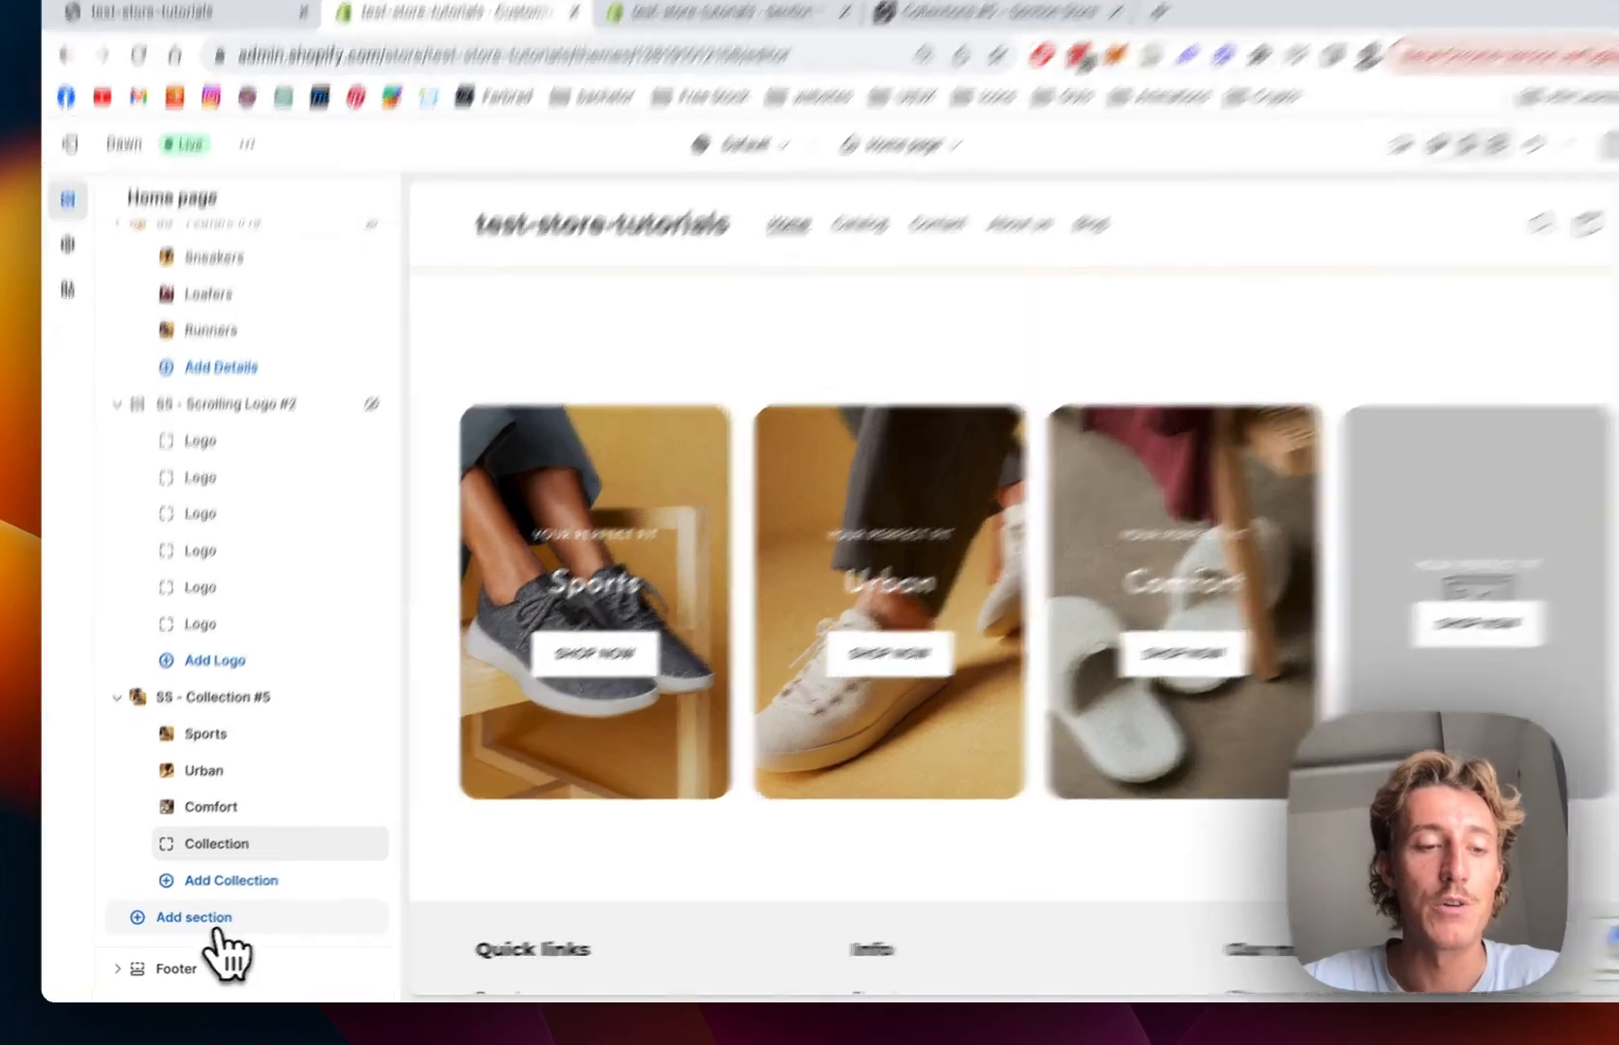
- Search the available sections for "collection" and add another SS - Collection #5 section to the home page
{"action": "left_click", "coordinate": [218, 920]}
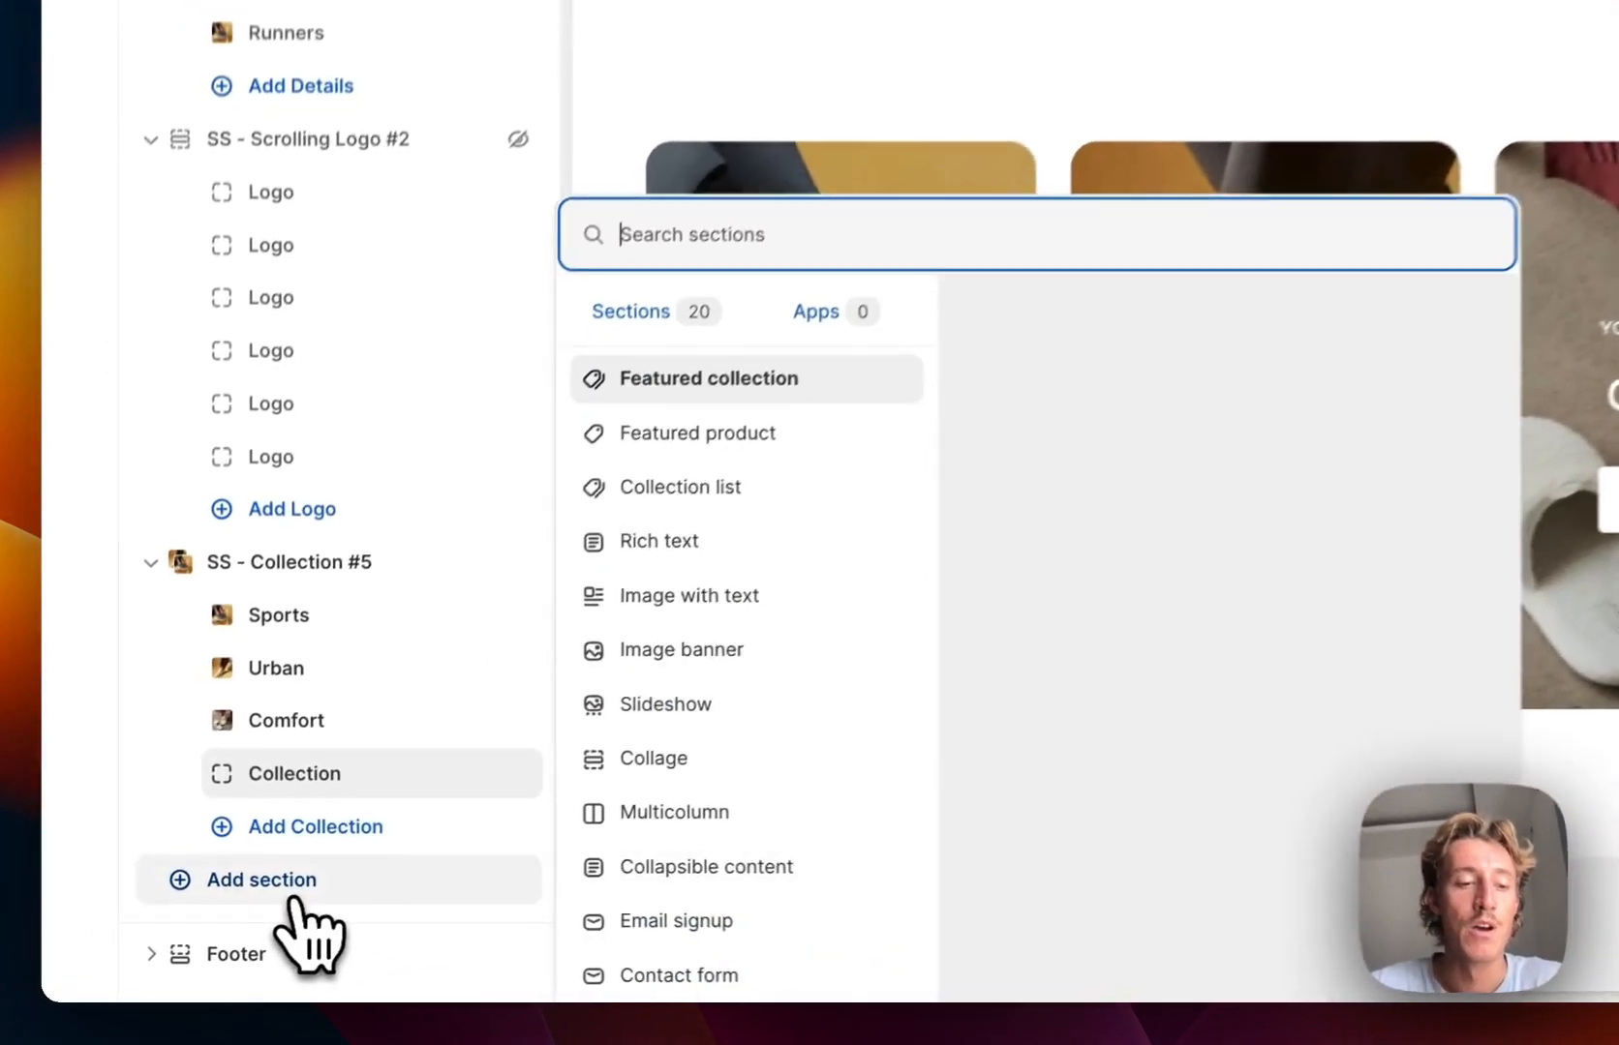
{"action": "type", "text": "co"}
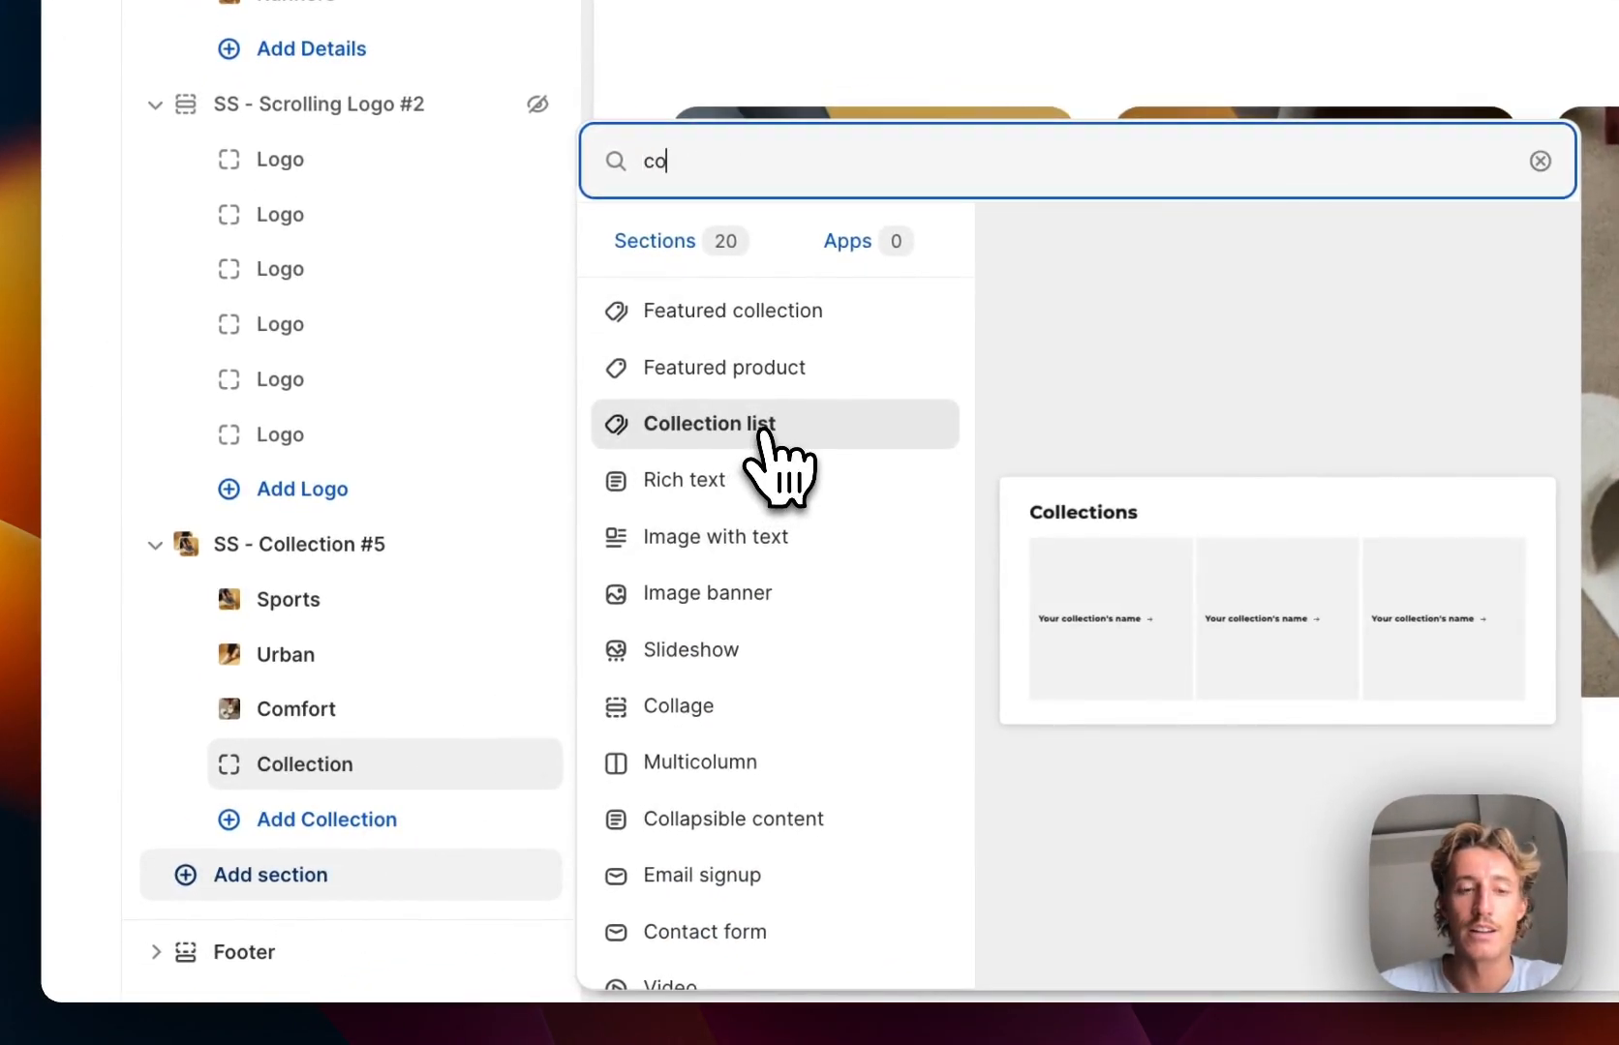
{"action": "type", "text": "llection"}
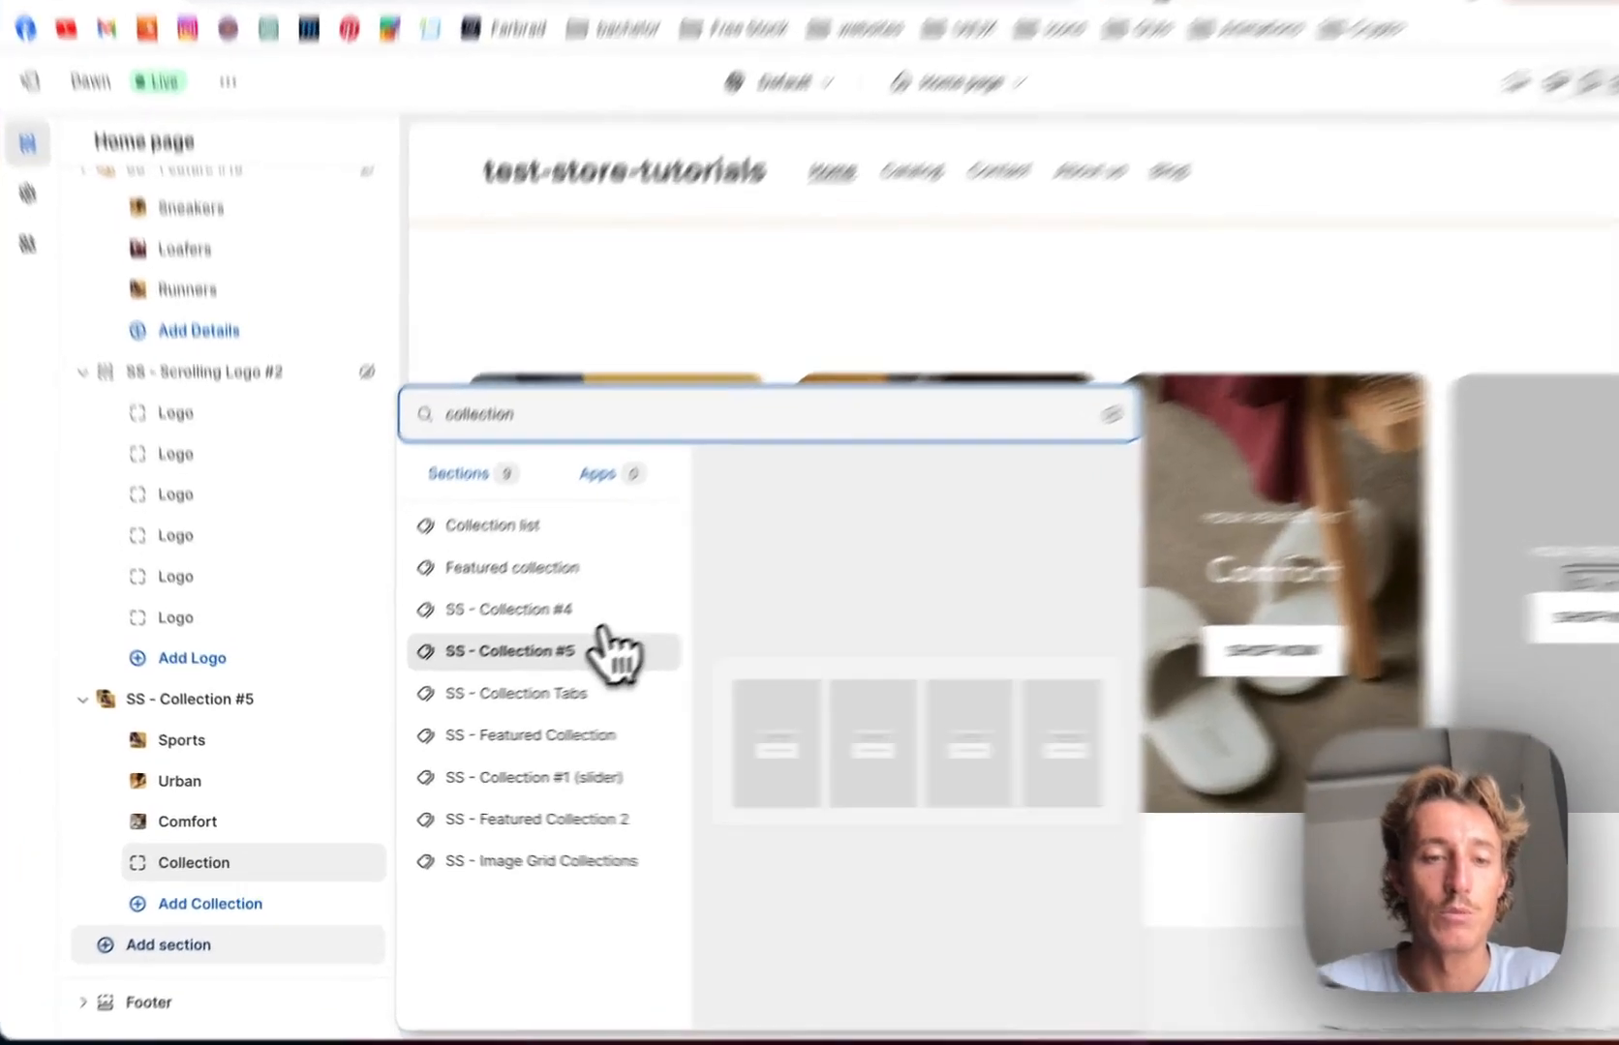
{"action": "left_click", "coordinate": [562, 676]}
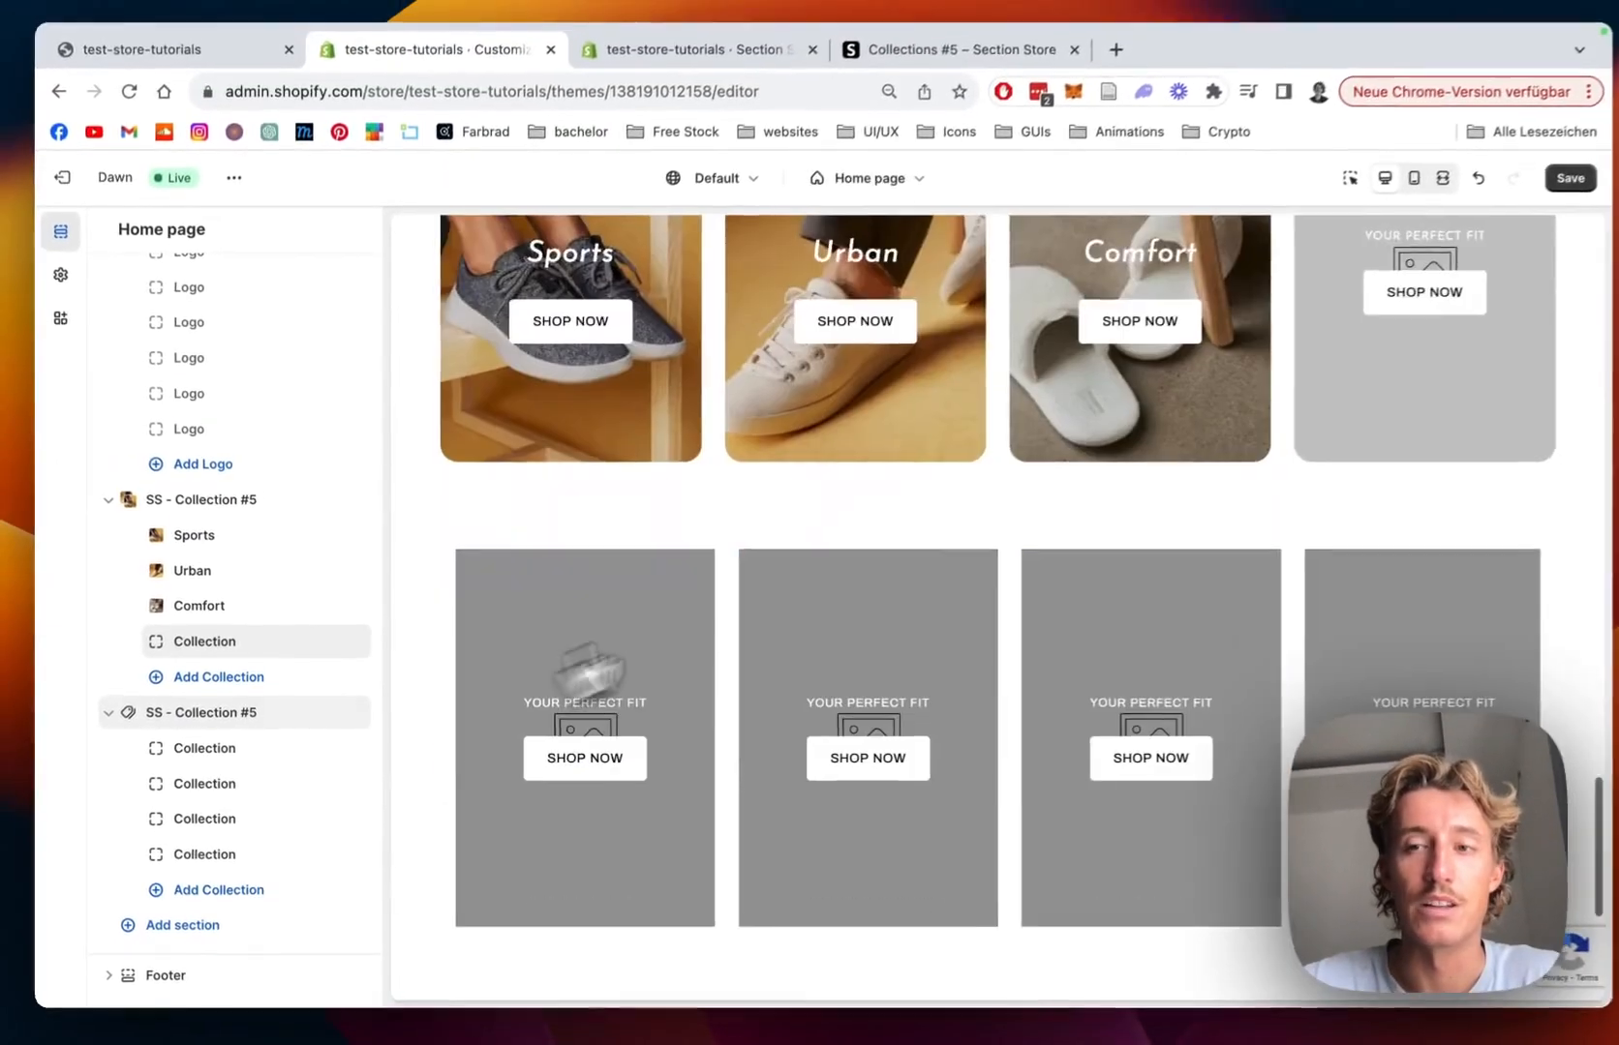
- Compare the filled and empty collection sections in the preview, and remove the empty duplicate SS - Collection #5 section
{"action": "scroll", "coordinate": [901, 600], "scroll_direction": "up", "scroll_amount": 3}
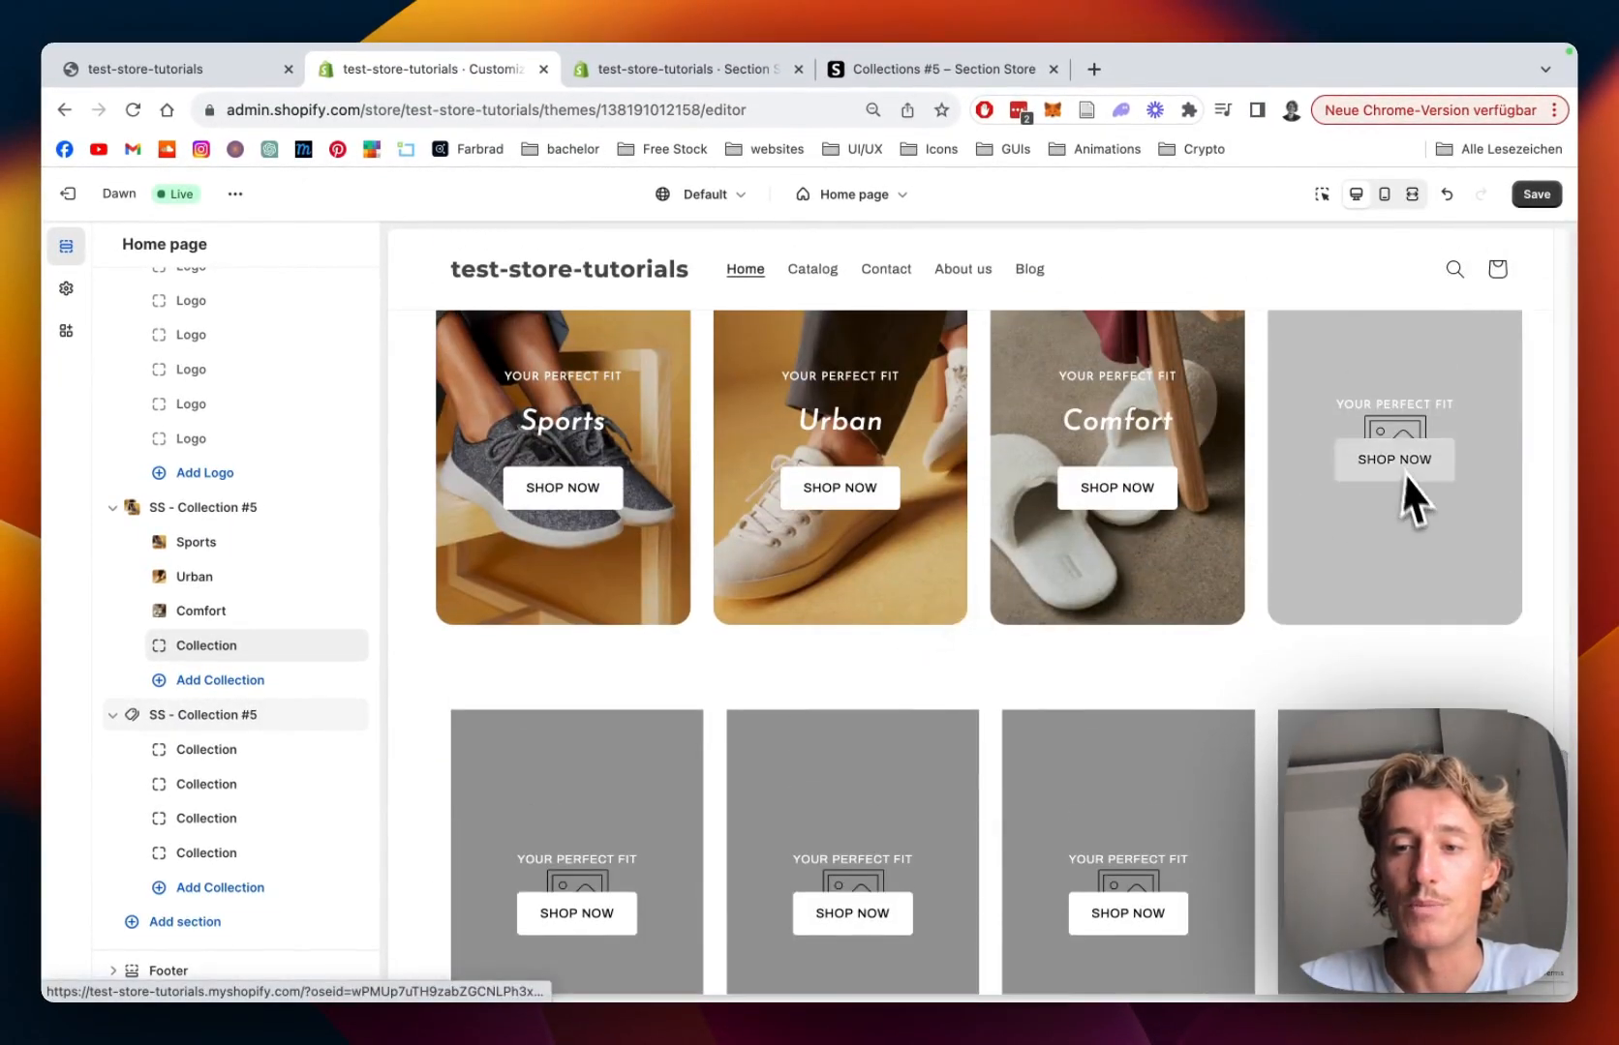
{"action": "scroll", "coordinate": [1306, 581], "scroll_direction": "down", "scroll_amount": 3}
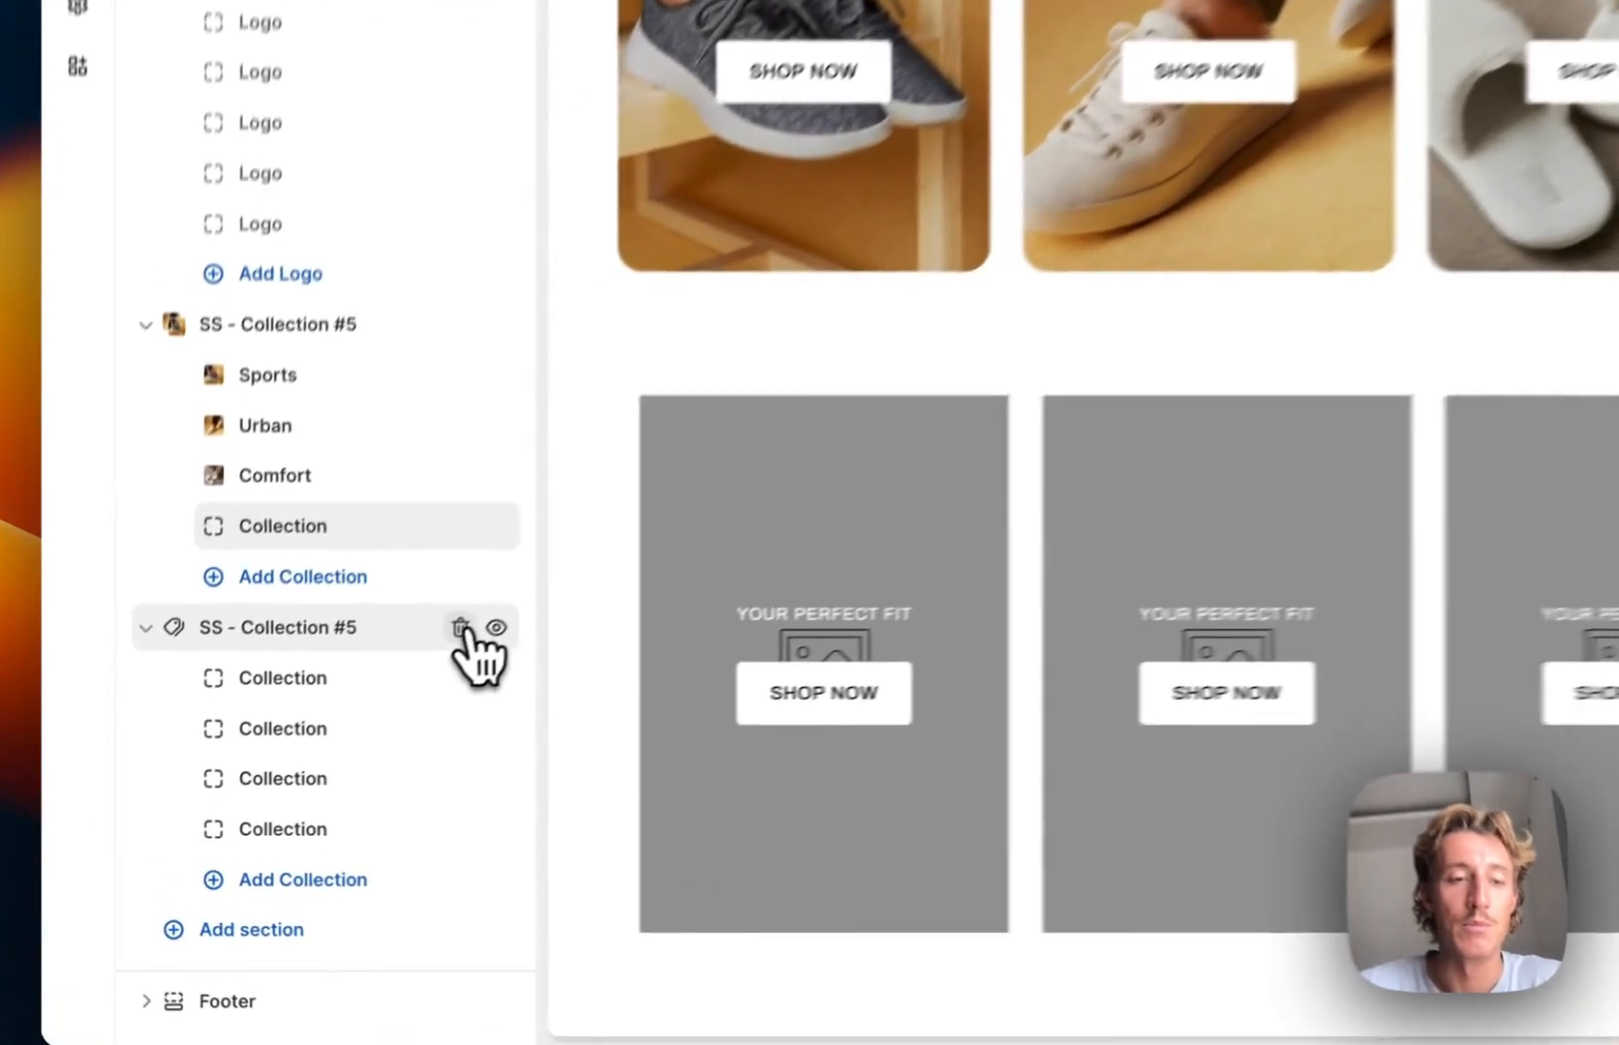
{"action": "left_click", "coordinate": [328, 715]}
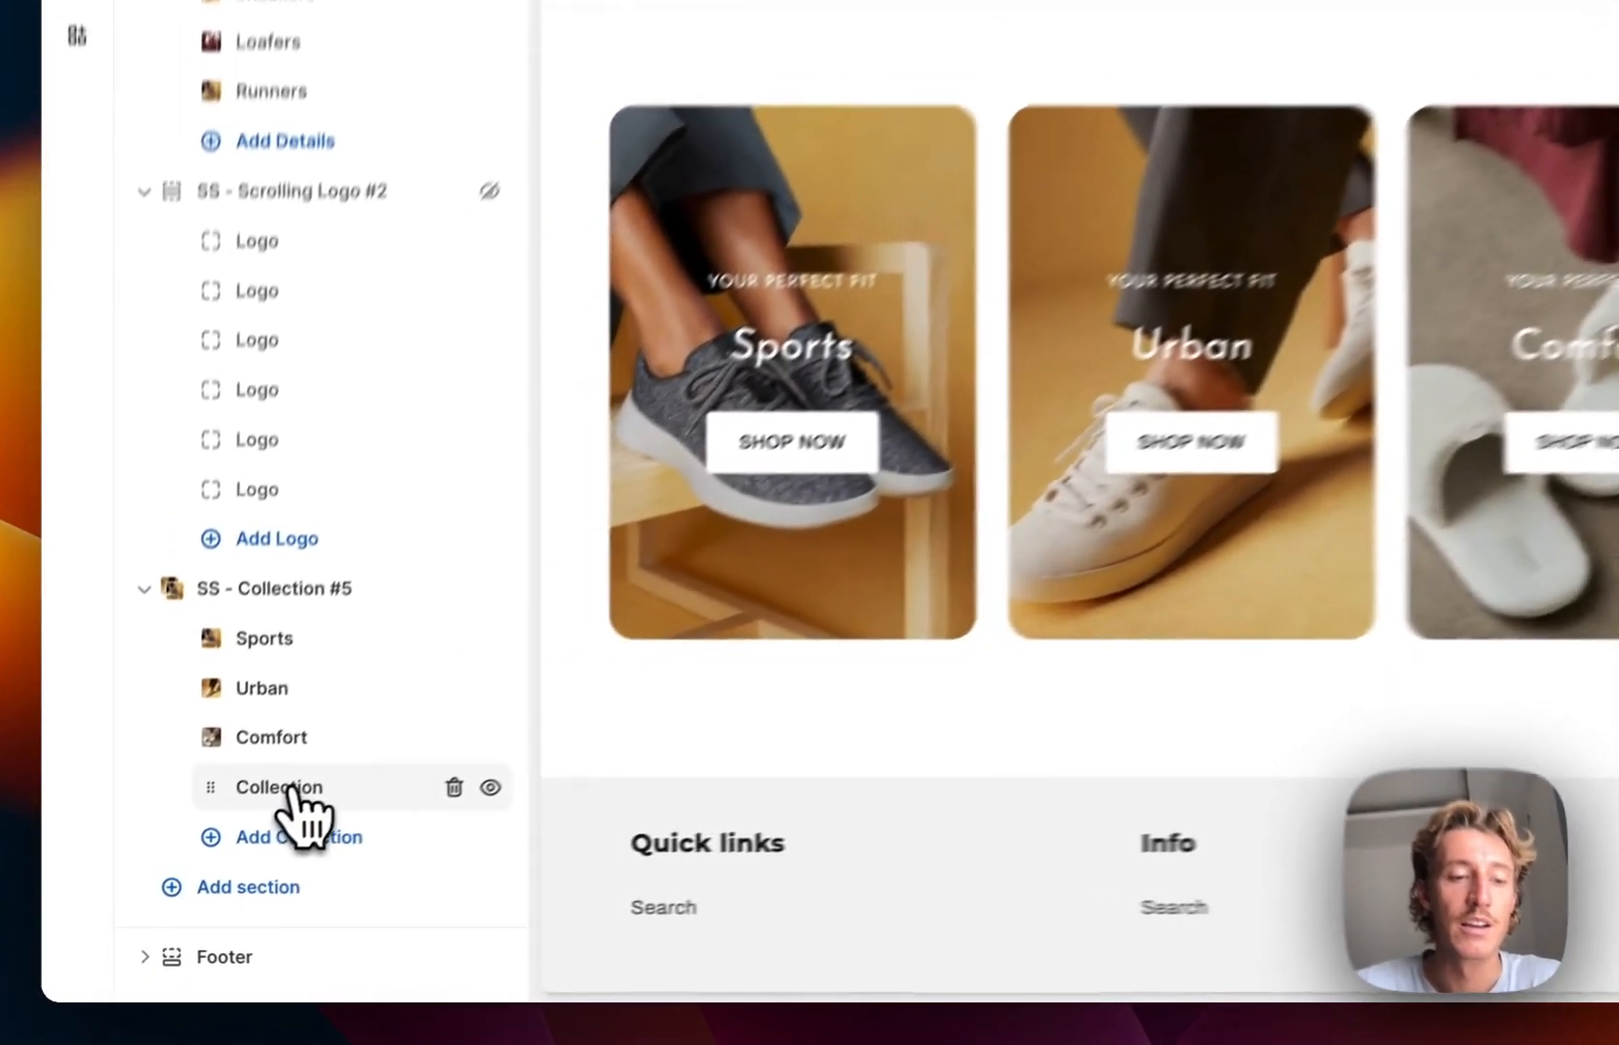
- Assign the Shoes collection to the fourth block of SS - Collection #5 and set its image to Bildschirmfoto_2023-12-16_um_13.54.14
{"action": "left_click", "coordinate": [215, 855]}
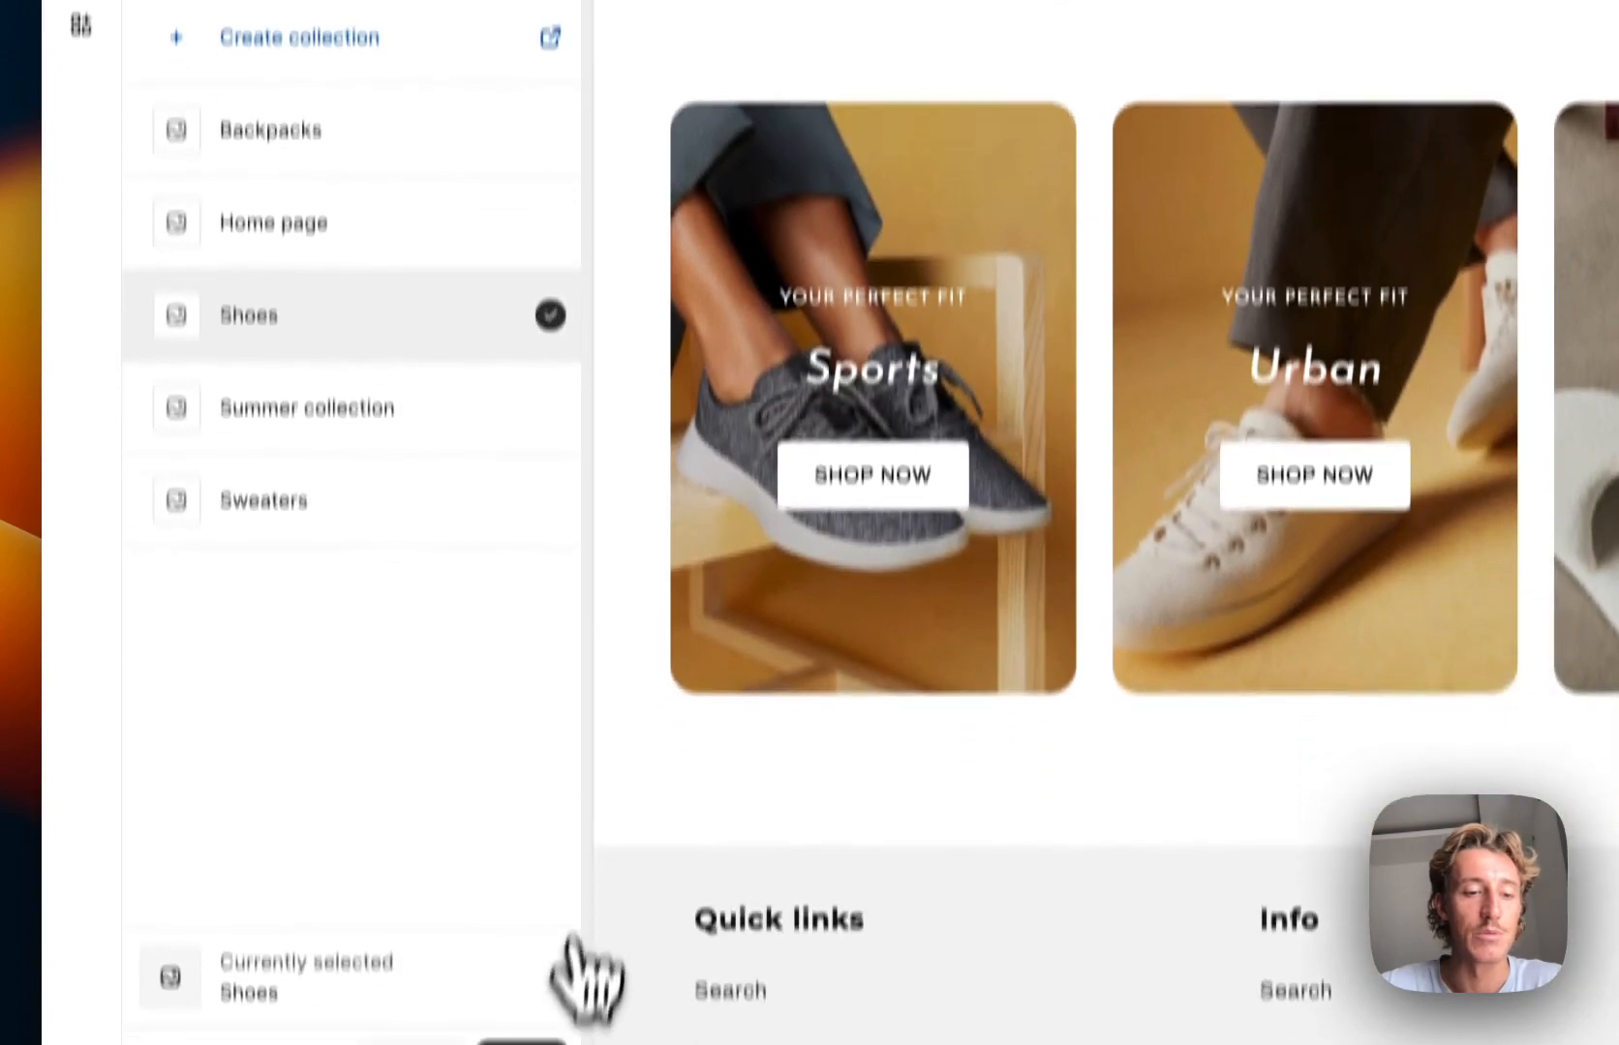
{"action": "left_click", "coordinate": [531, 983]}
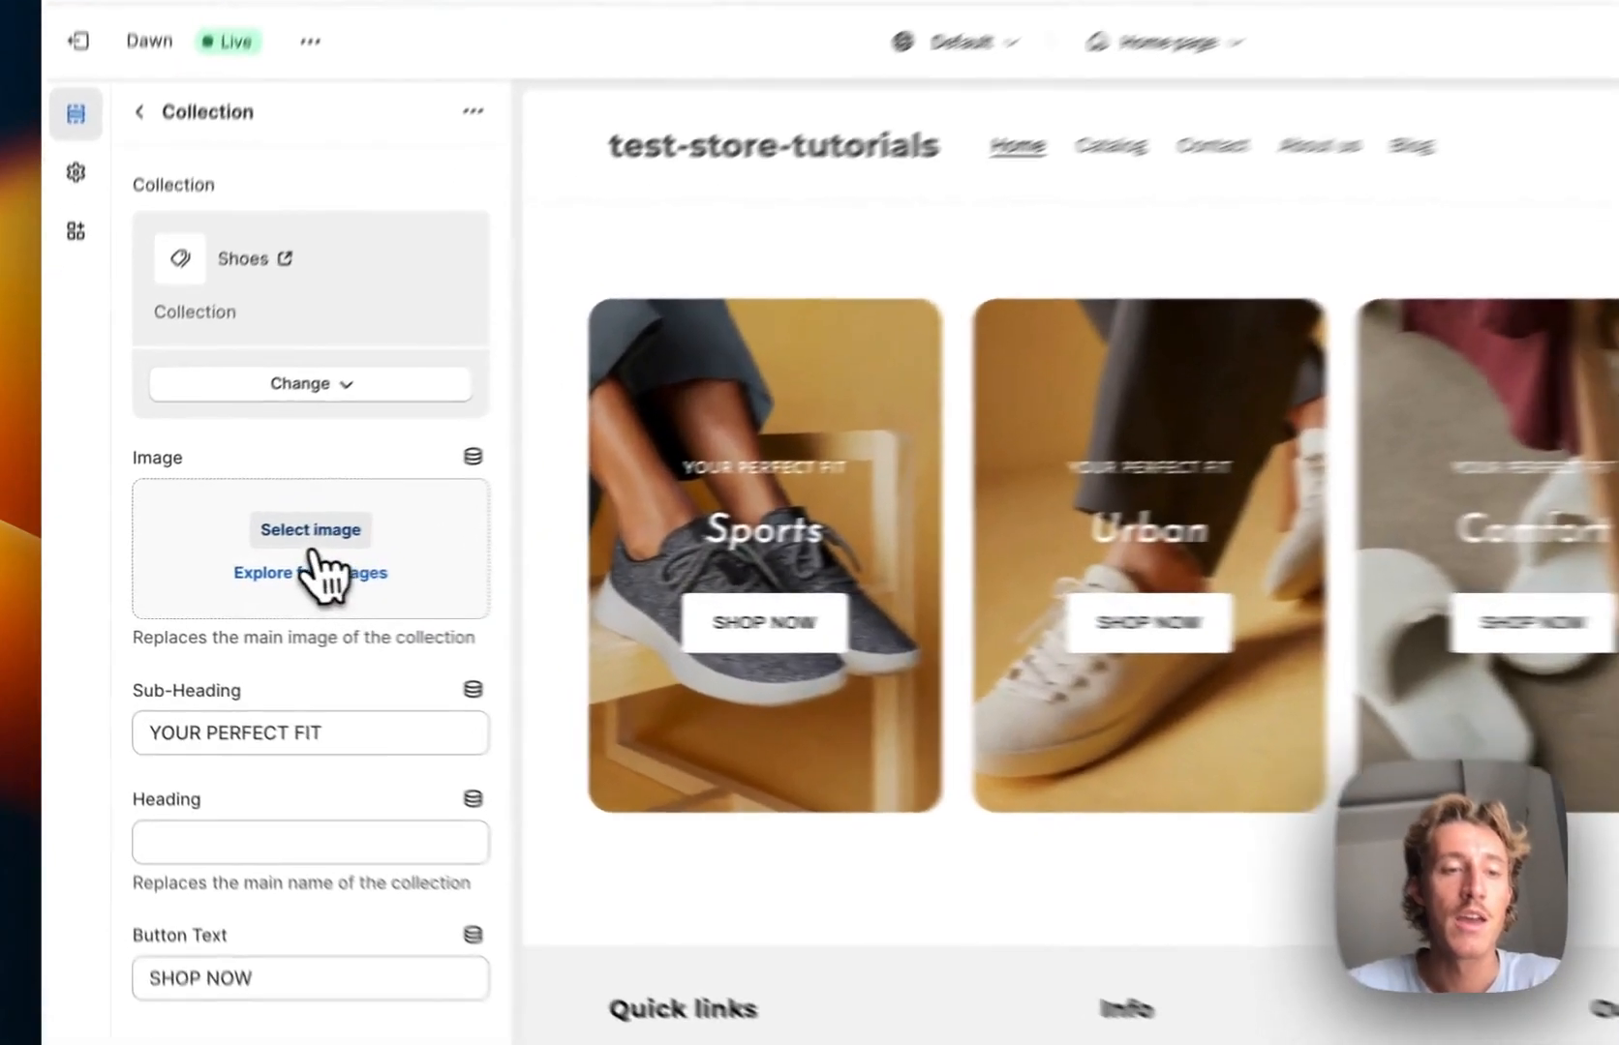
{"action": "left_click", "coordinate": [236, 547]}
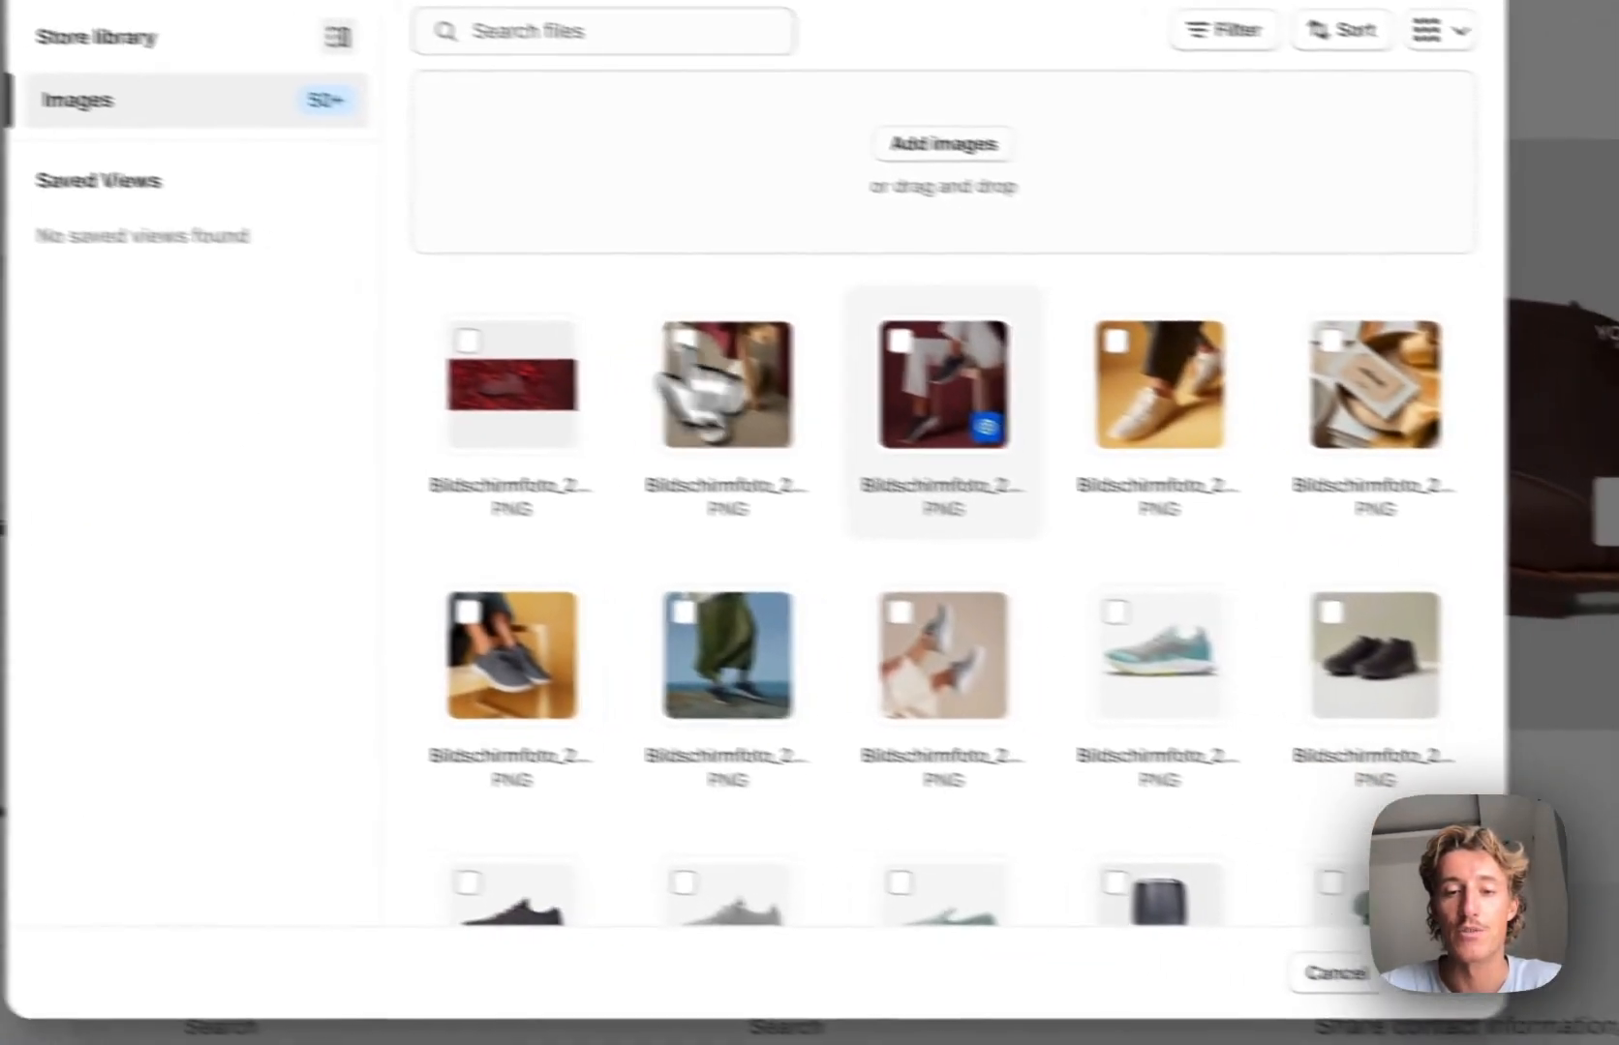
{"action": "left_click", "coordinate": [1452, 755]}
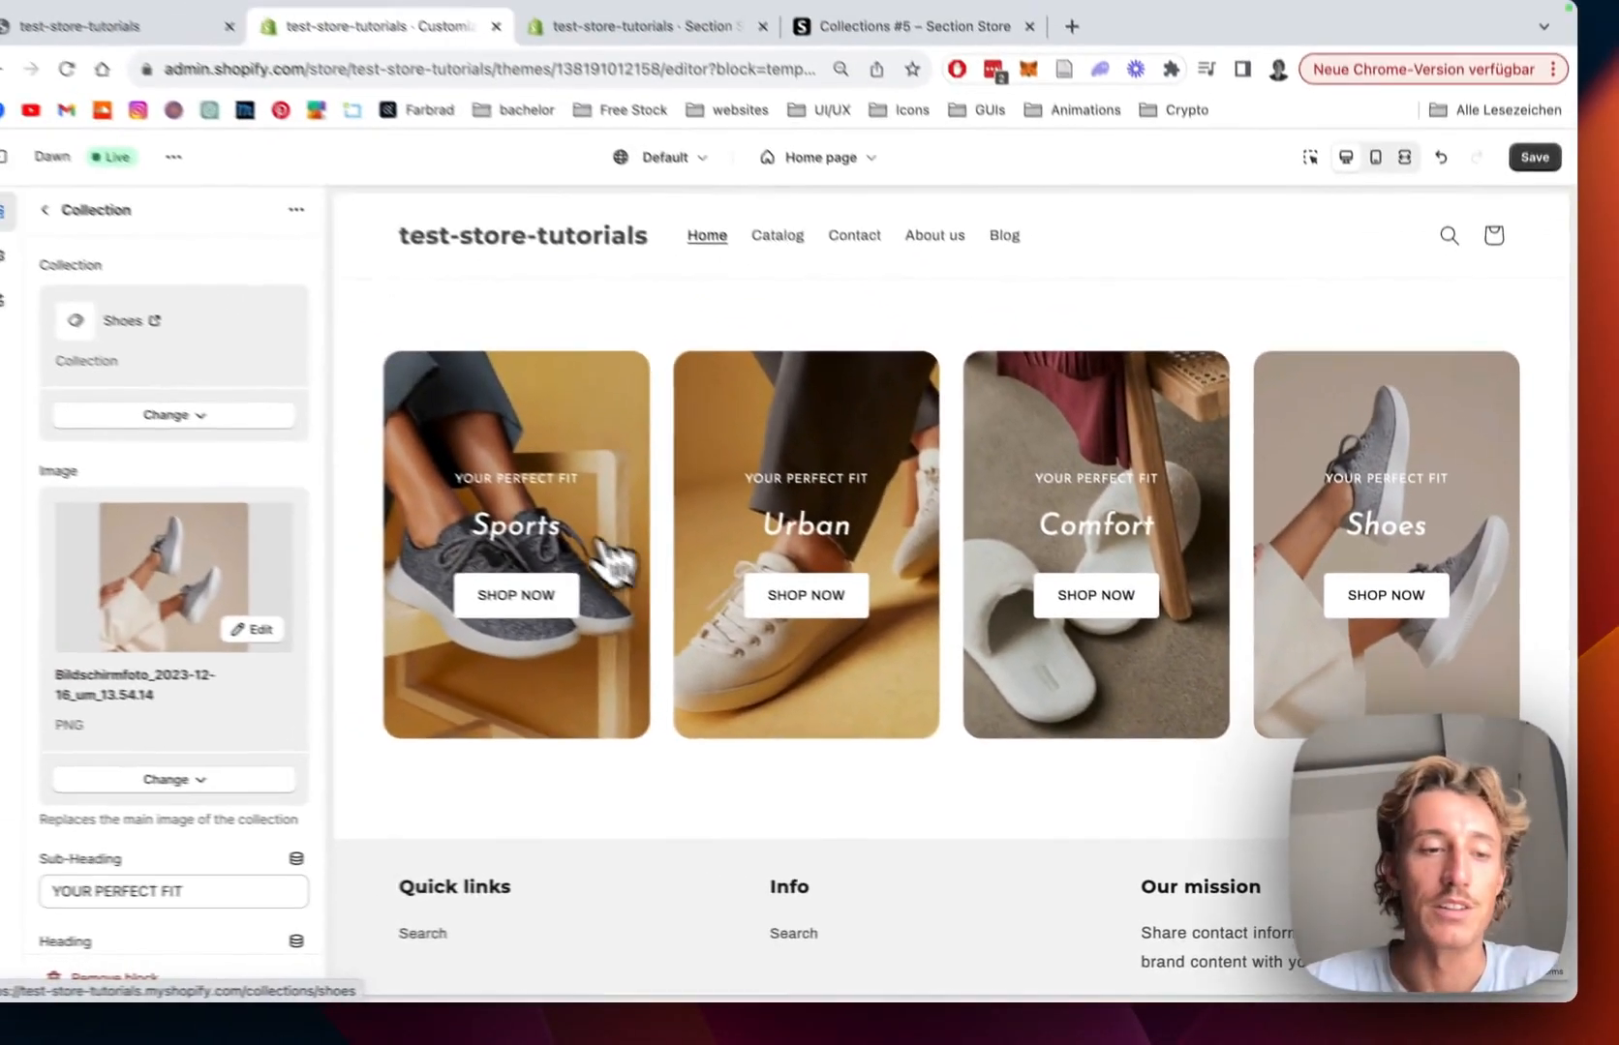
- Set the fourth collection block's heading to "Daily" and select its button text
{"action": "scroll", "coordinate": [203, 445], "scroll_direction": "down", "scroll_amount": 3}
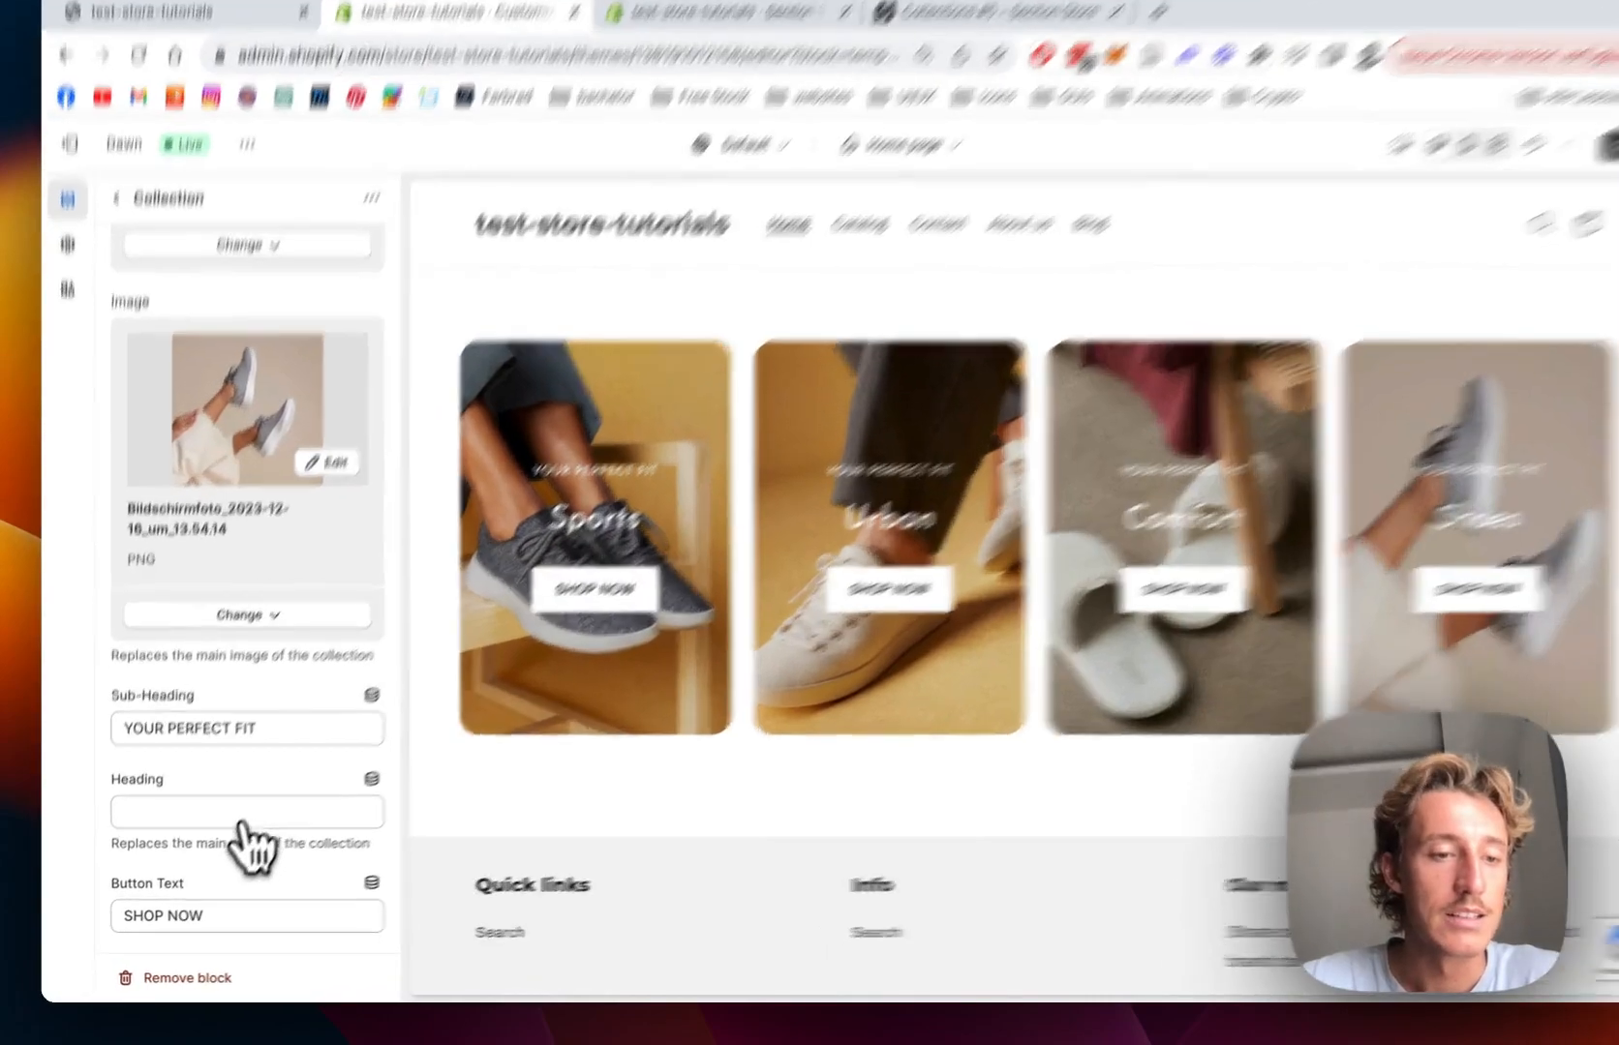
{"action": "left_click", "coordinate": [232, 822]}
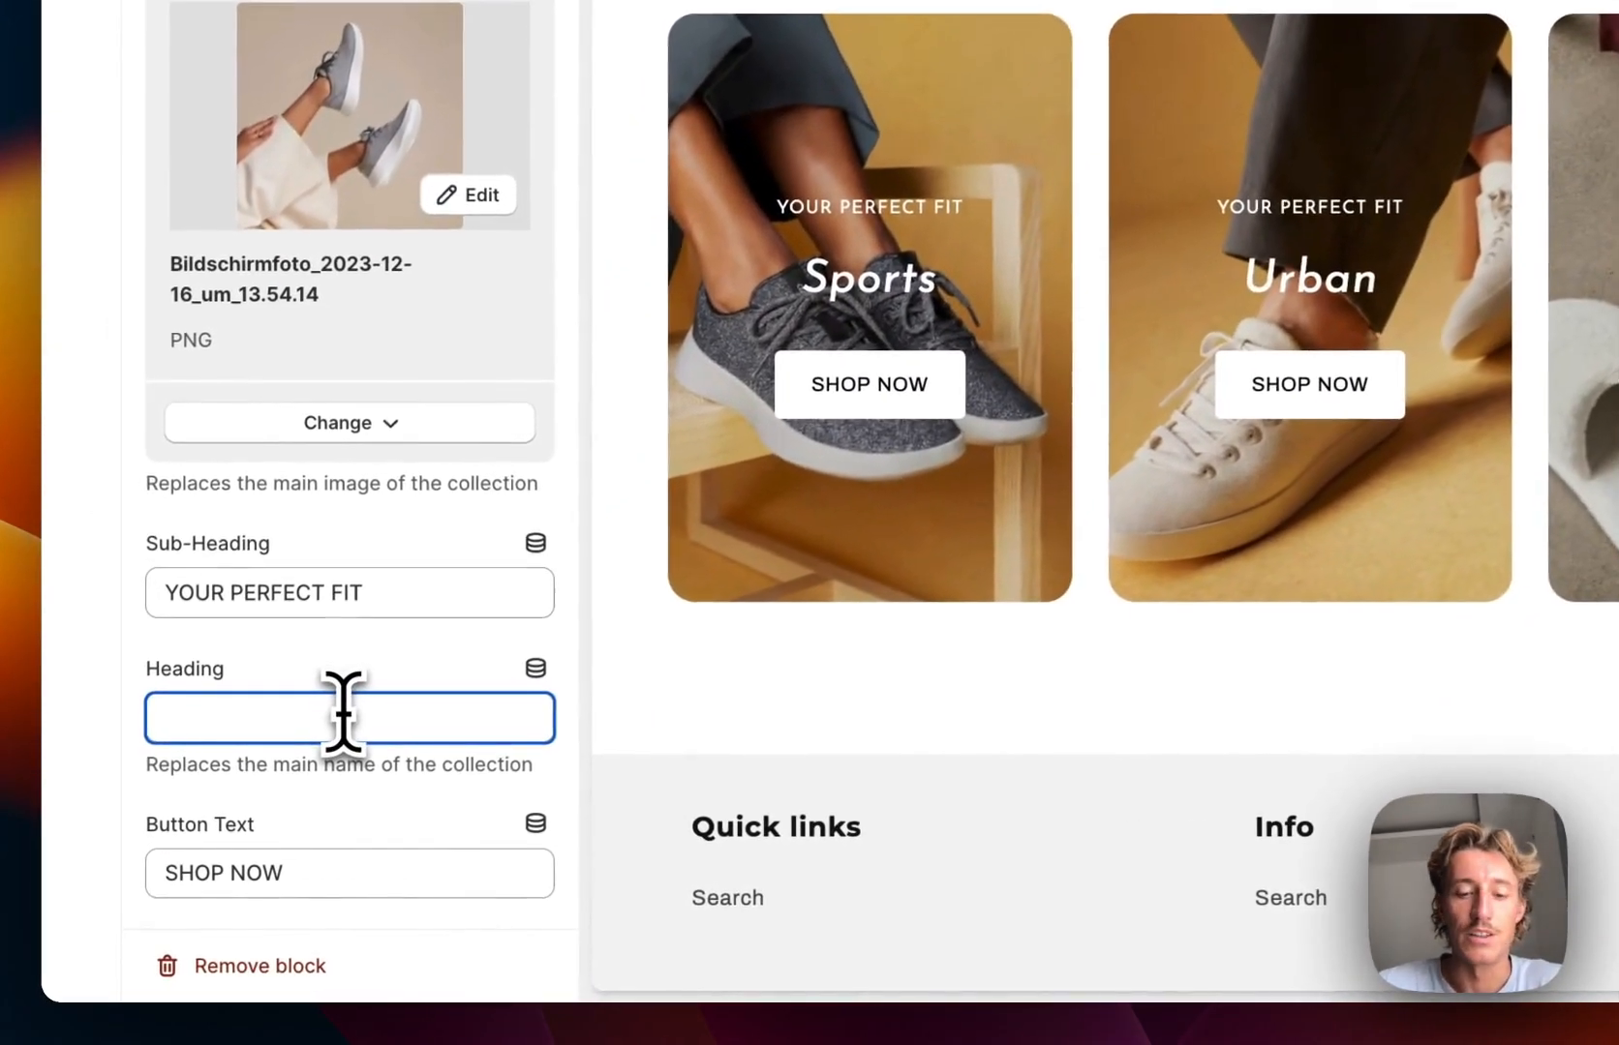
{"action": "type", "text": "DAIL"}
{"action": "key", "text": "BackSpace"}
{"action": "key", "text": "BackSpace"}
{"action": "key", "text": "BackSpace"}
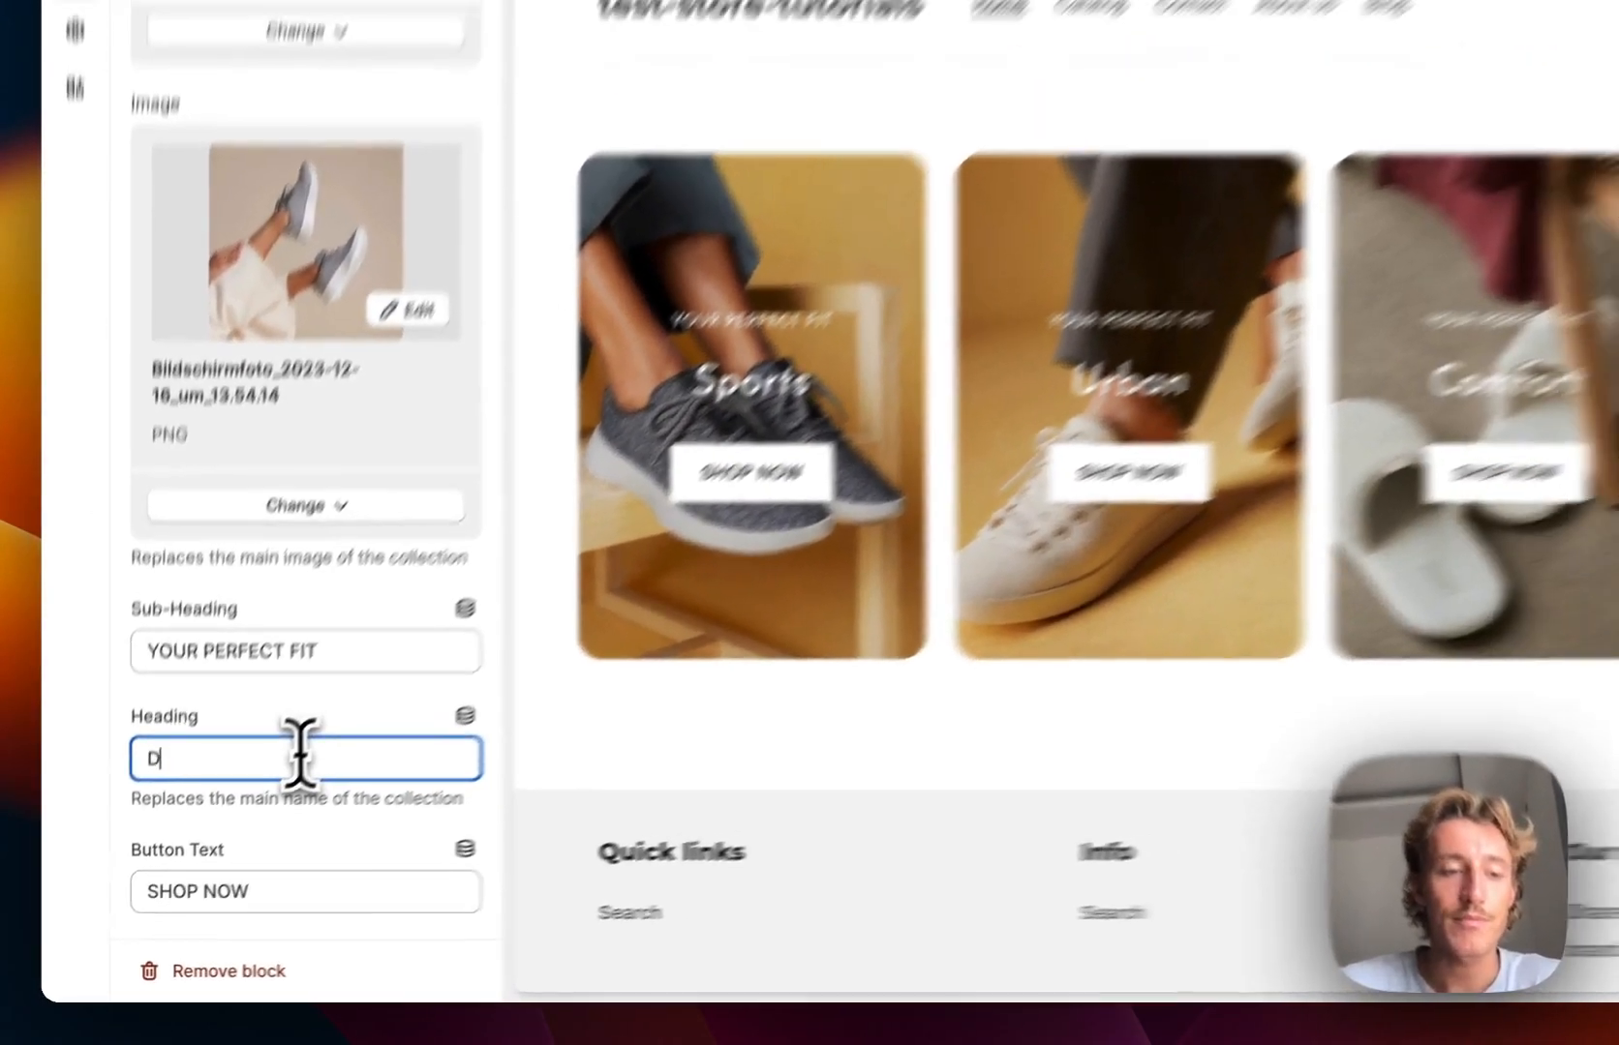
{"action": "type", "text": "ai"}
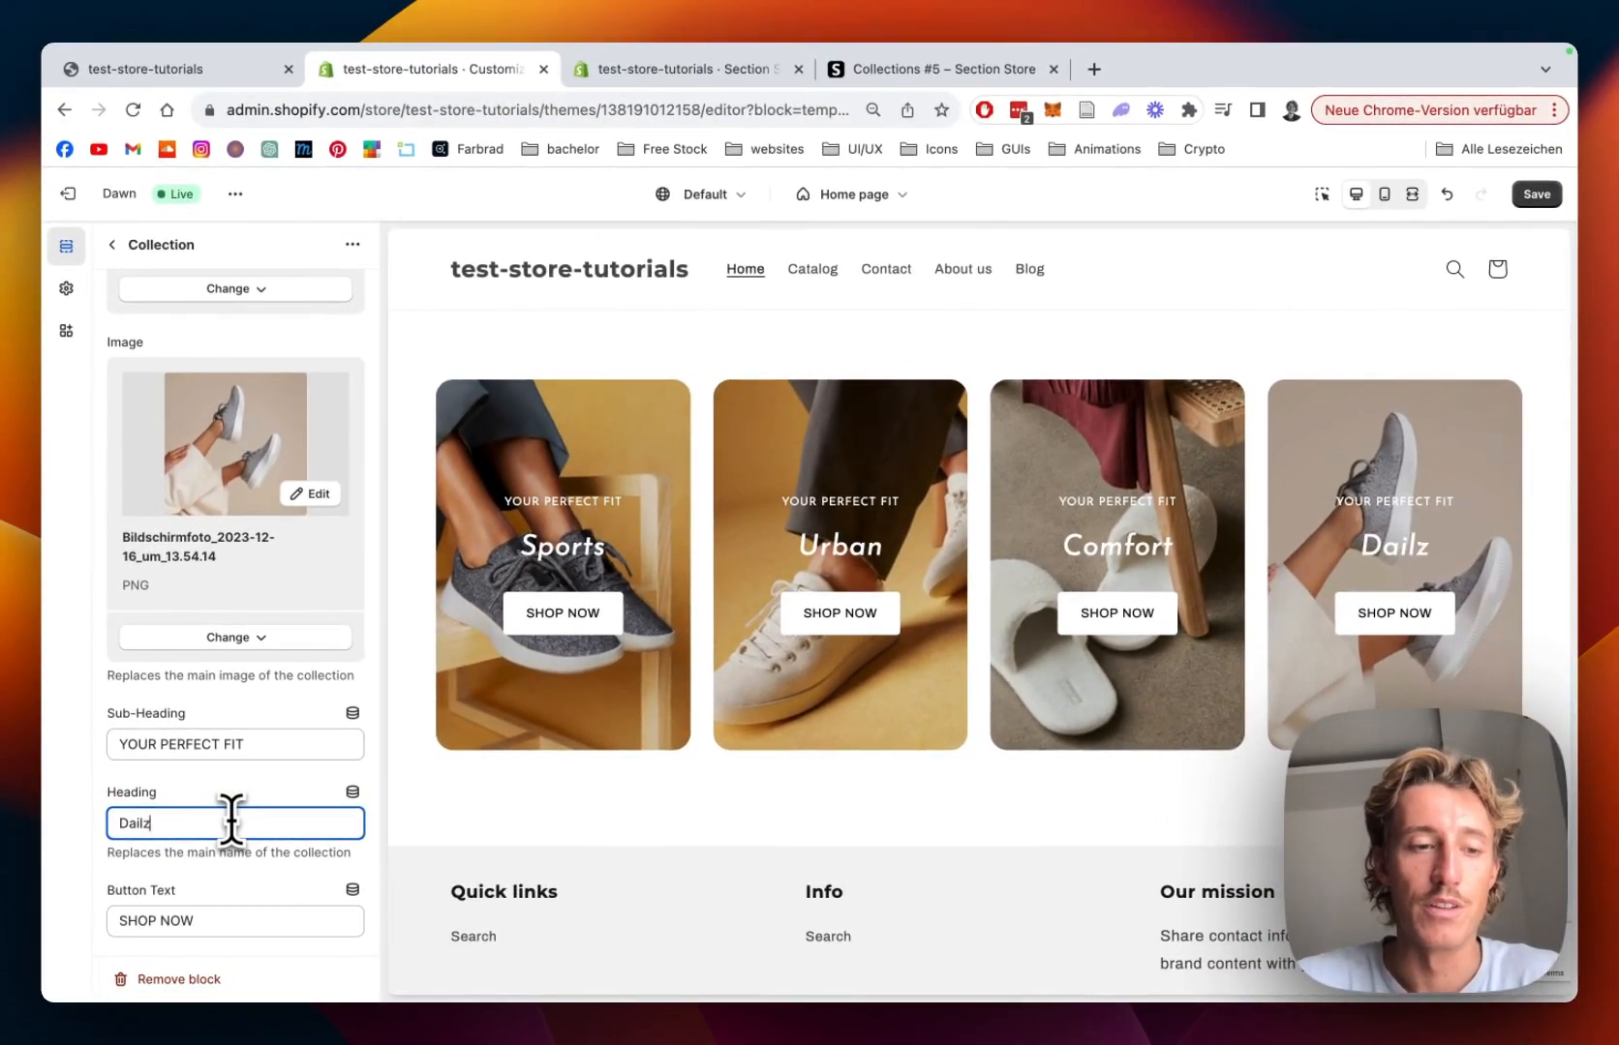
{"action": "type", "text": "ly"}
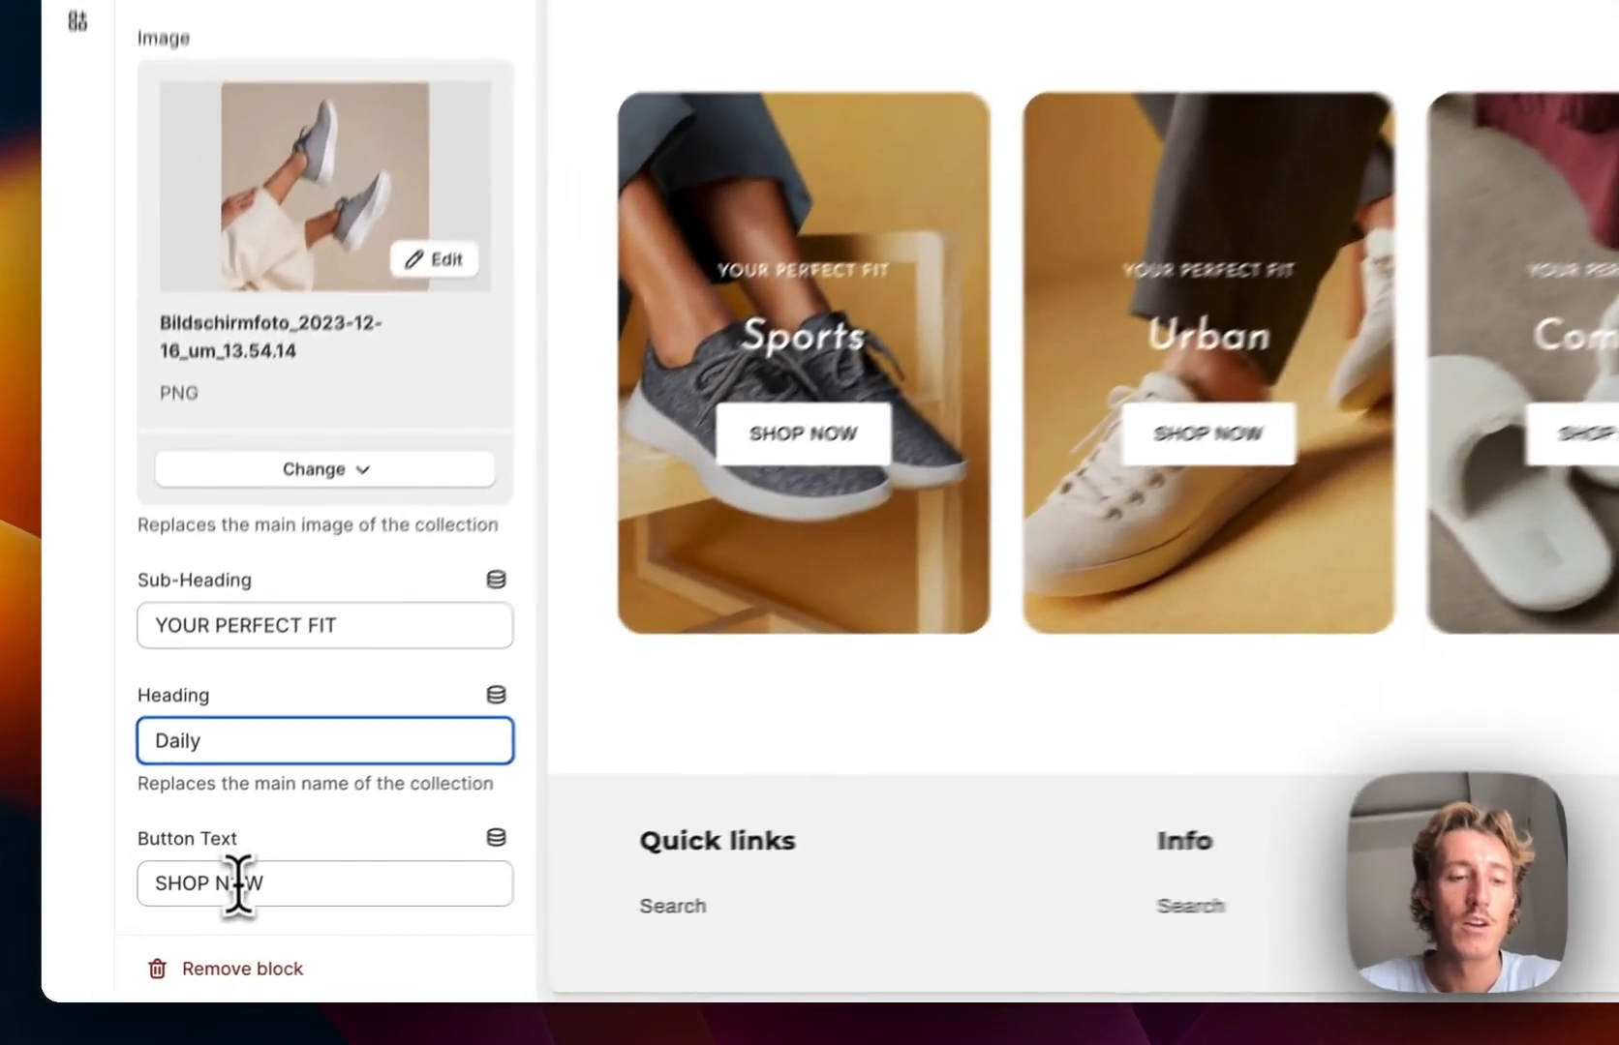
{"action": "double_click", "coordinate": [238, 883]}
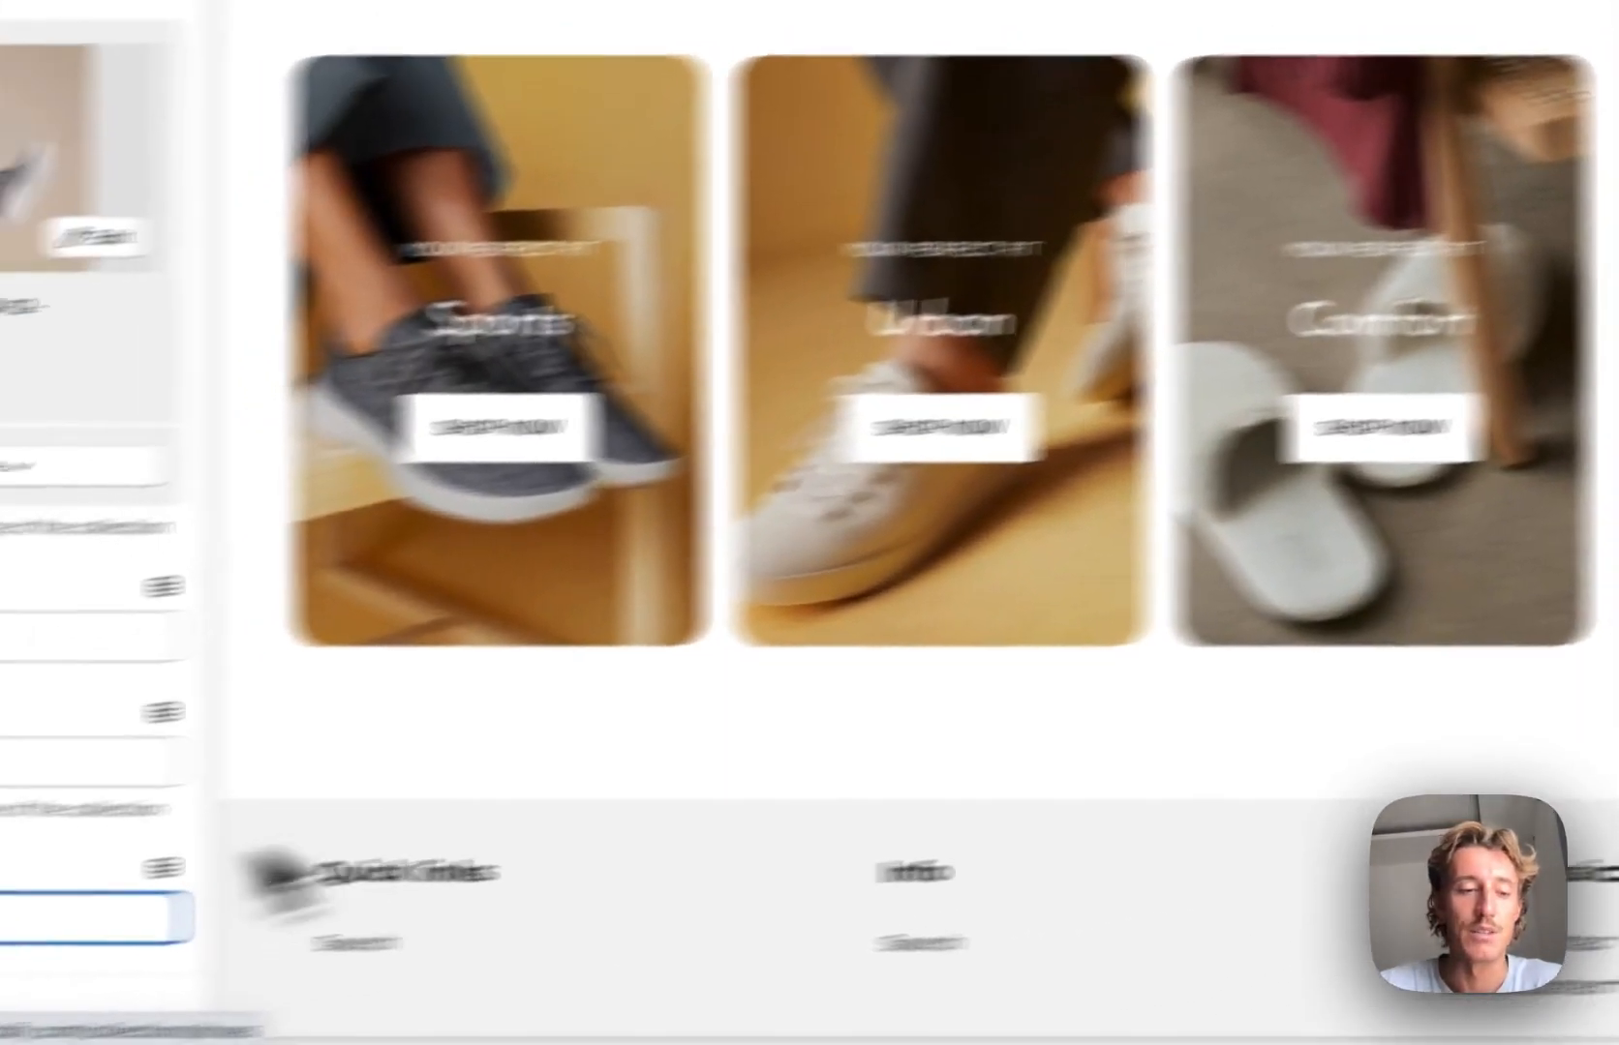
- Undo the last button text edit in the Daily block, leave its settings, and save the home page
{"action": "key", "text": "super+z"}
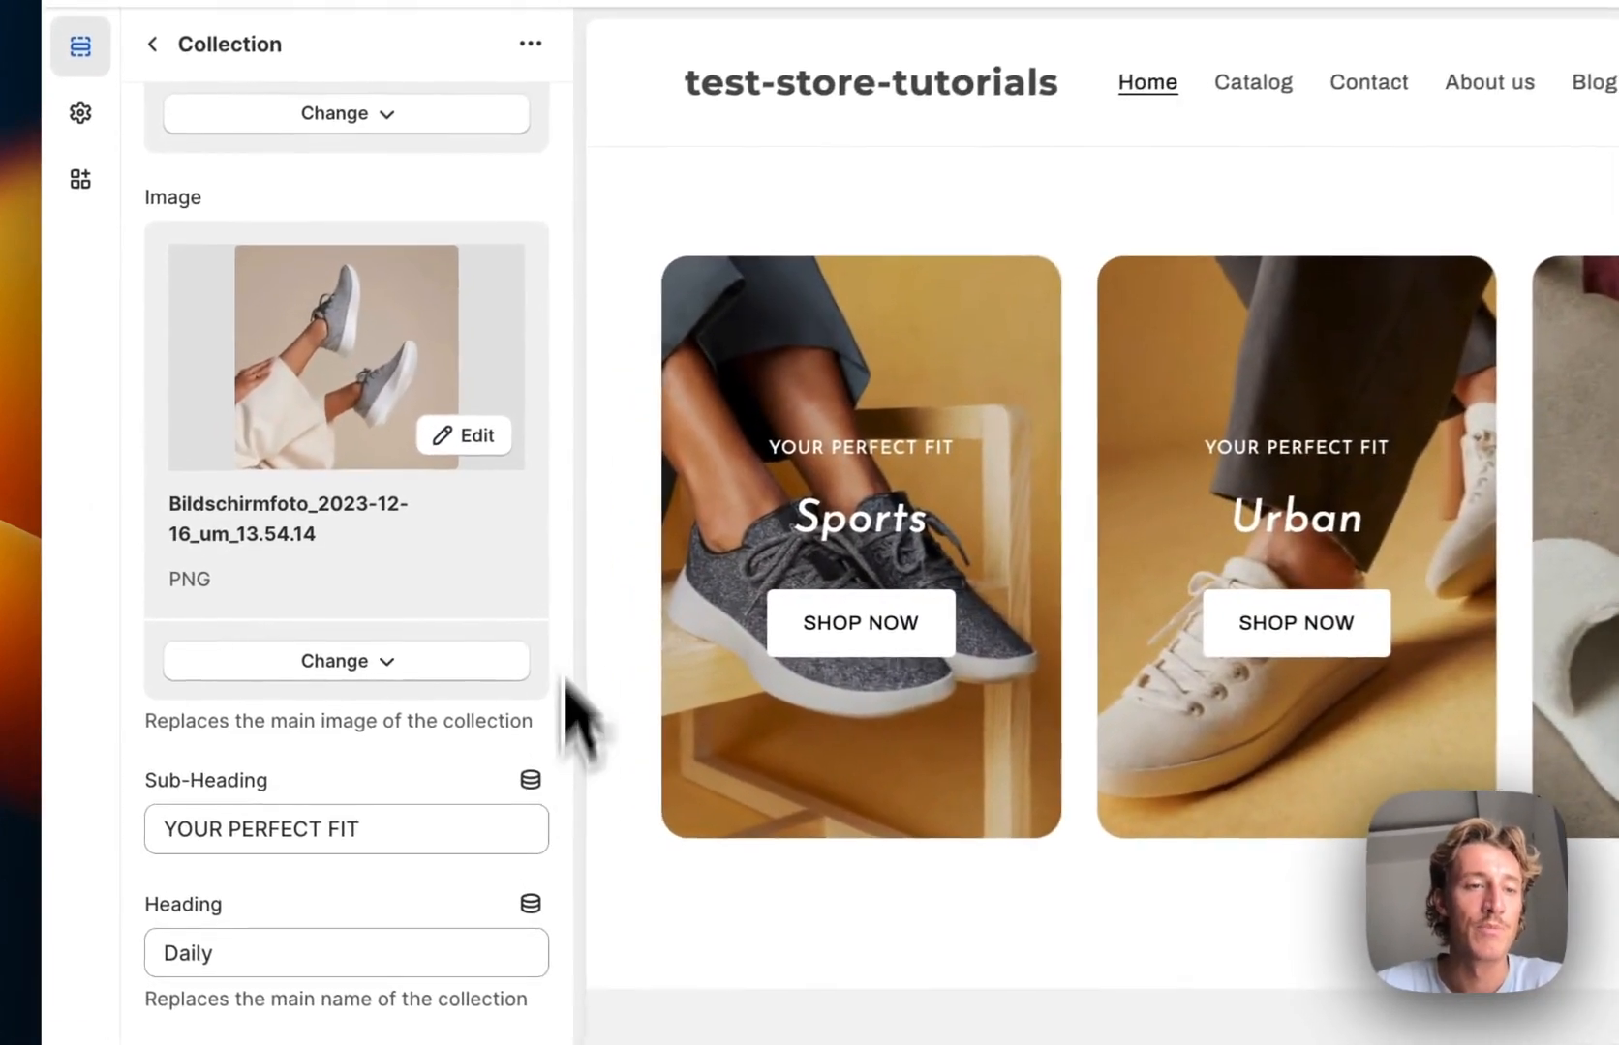
{"action": "scroll", "coordinate": [364, 575], "scroll_direction": "up", "scroll_amount": 3}
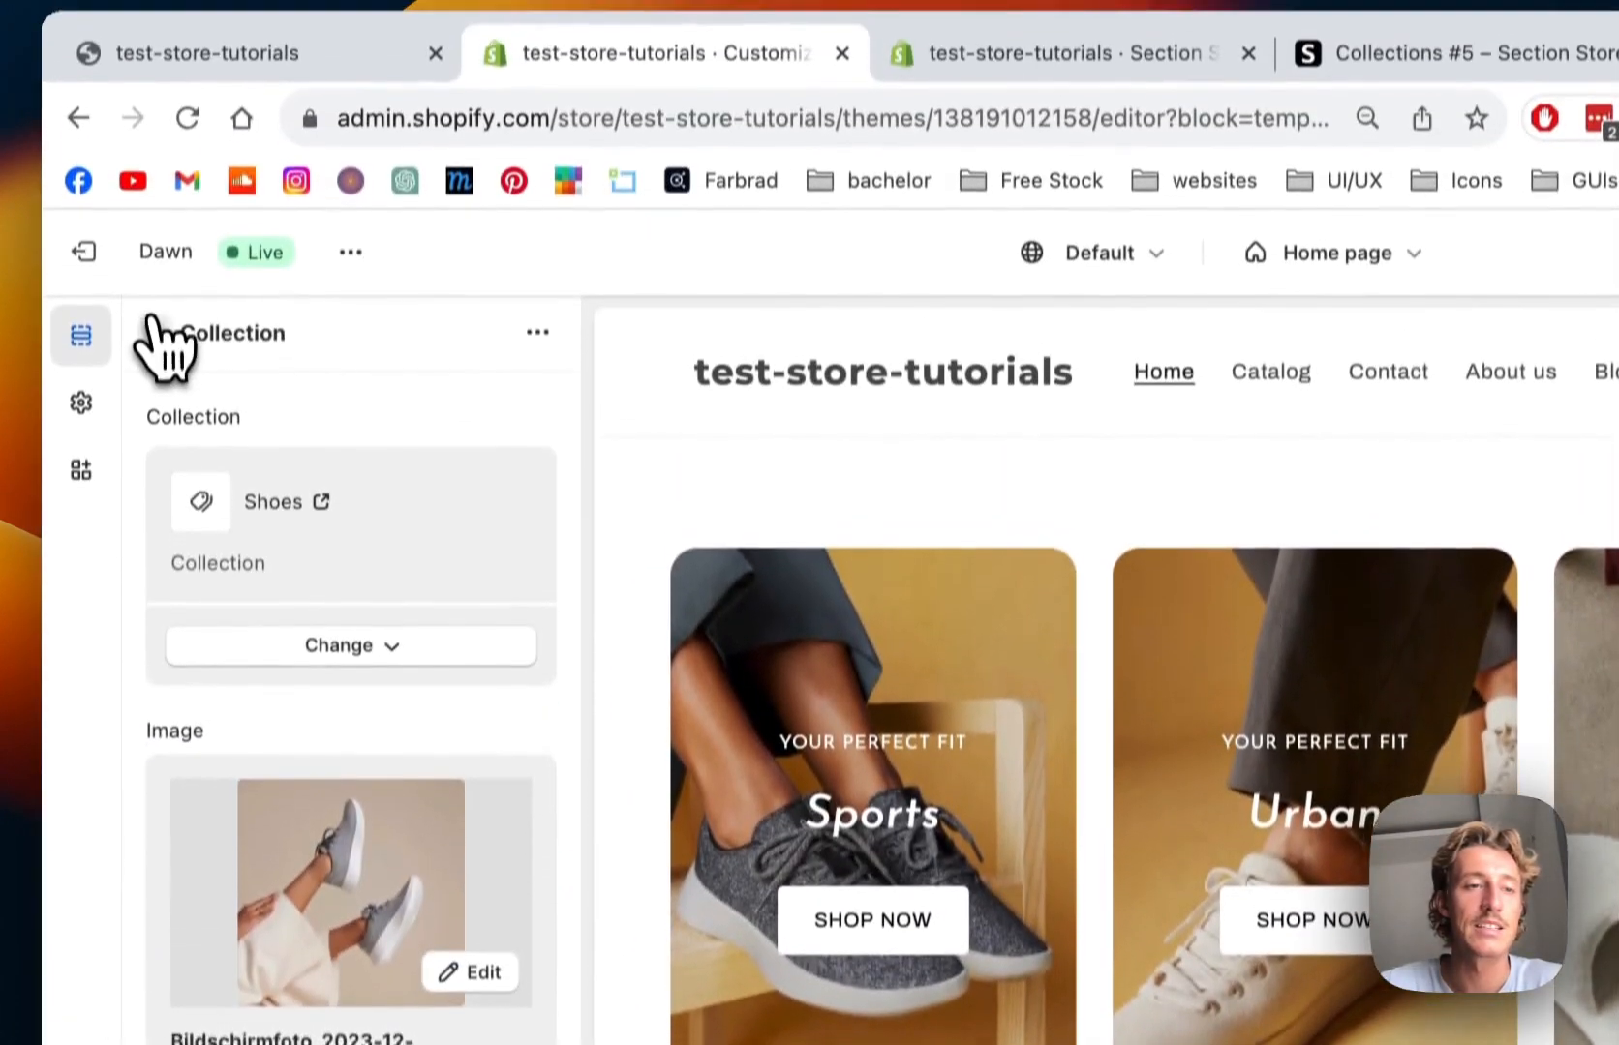
{"action": "left_click", "coordinate": [153, 36]}
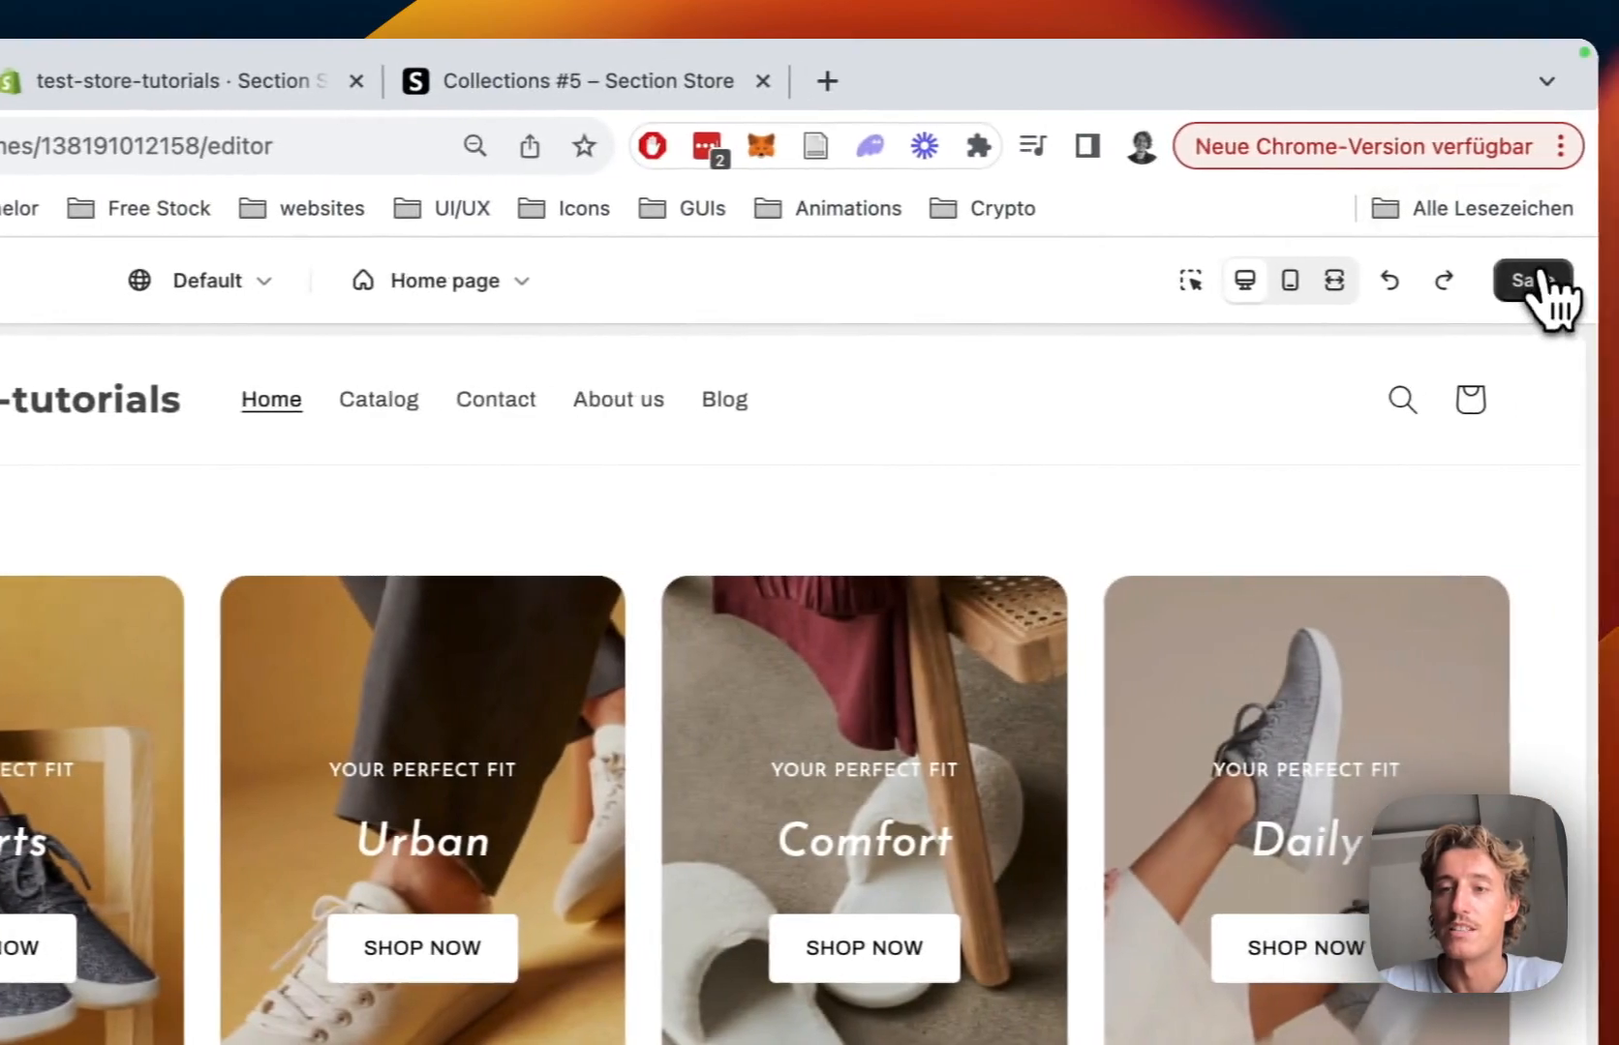
{"action": "left_click", "coordinate": [1524, 291]}
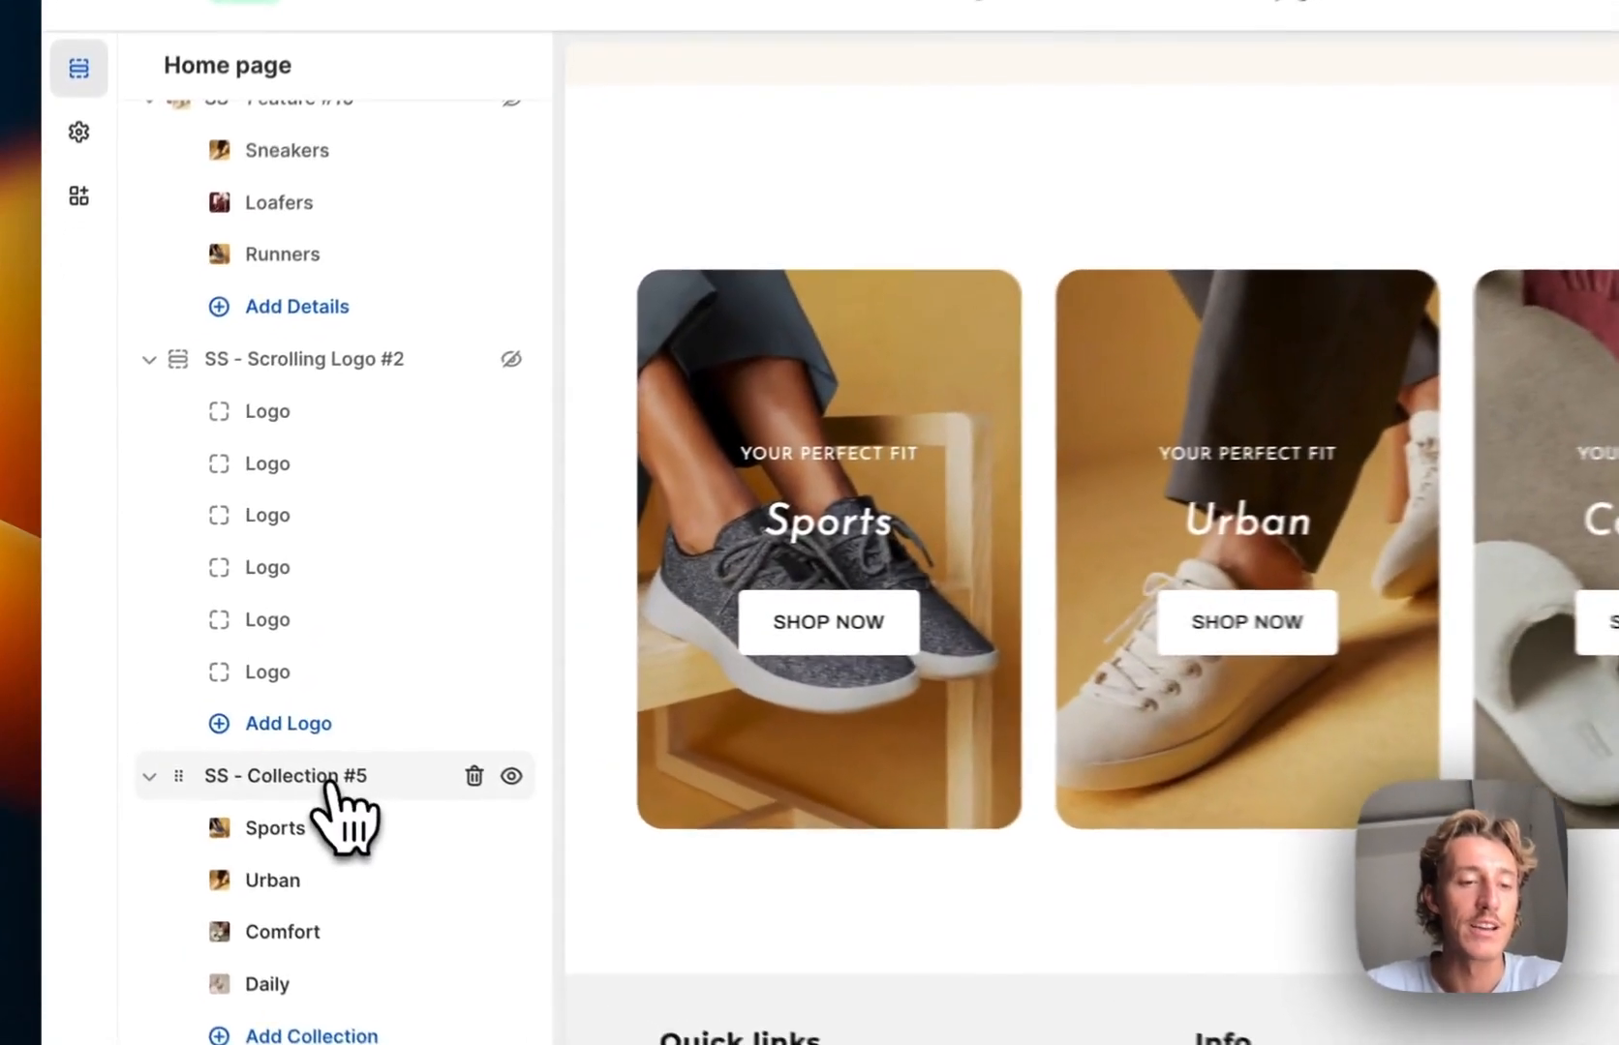
- Open the SS - Collection #5 section settings and try showing the section icon before hiding it again
{"action": "left_click", "coordinate": [221, 719]}
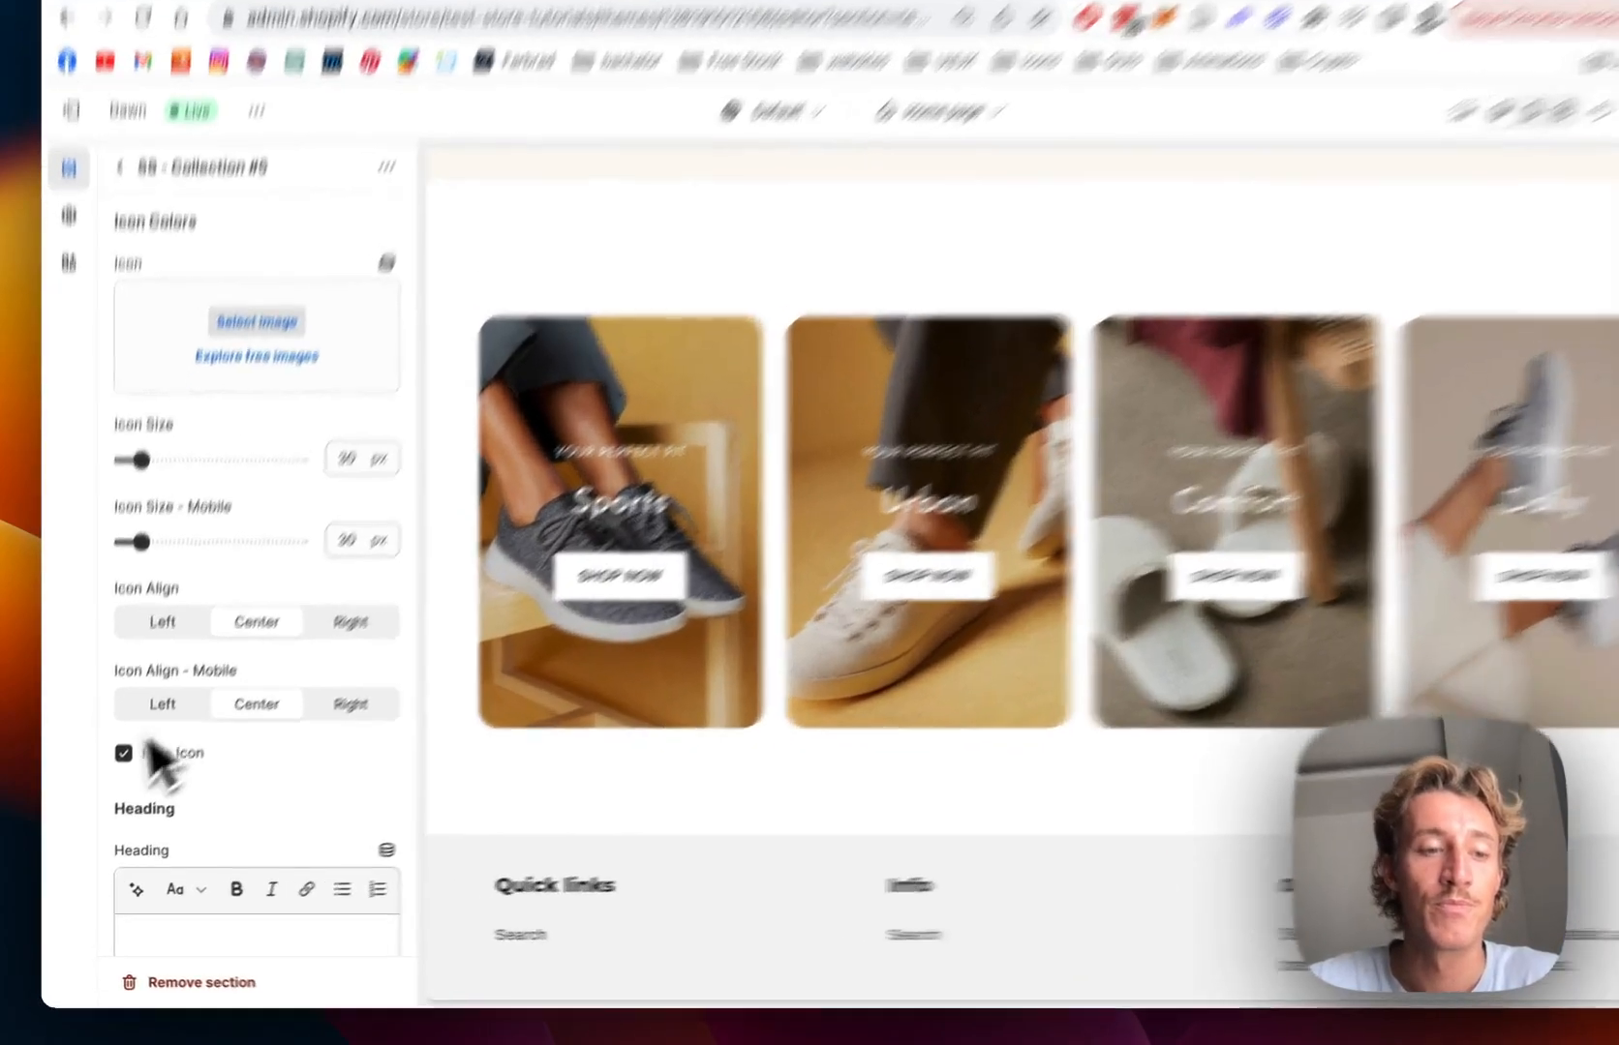
{"action": "left_click", "coordinate": [125, 754]}
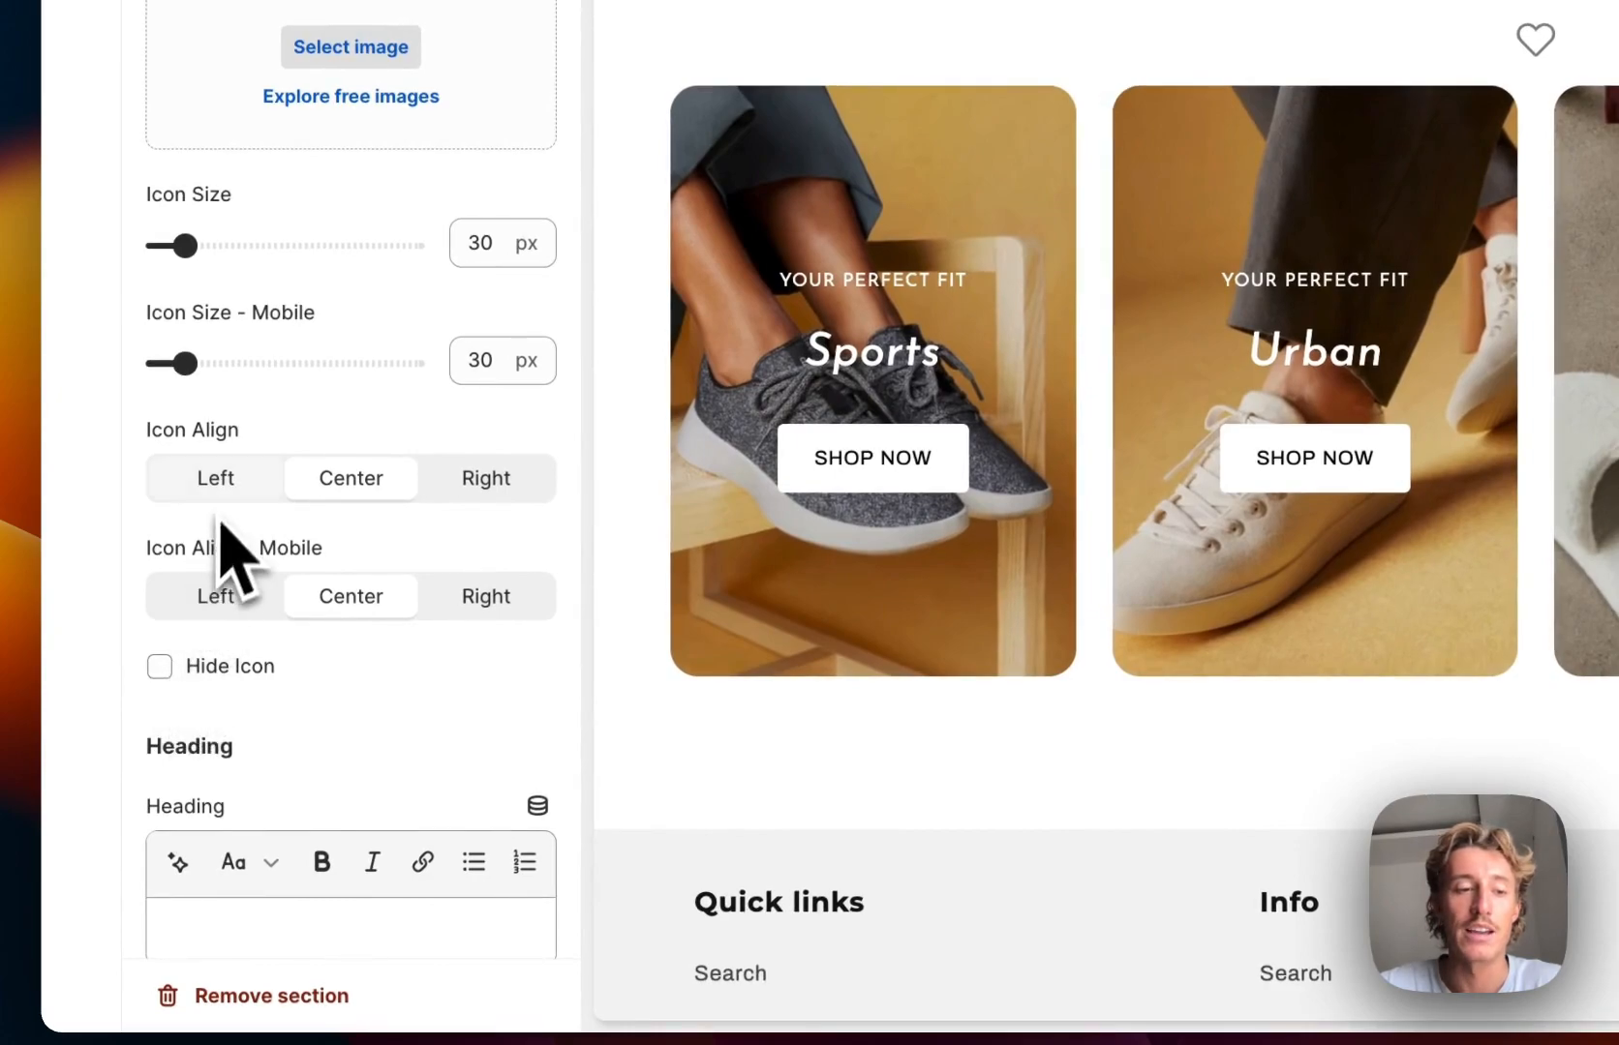
- Set the desktop text width of SS - Collection #5 to 86%
{"action": "scroll", "coordinate": [288, 668], "scroll_direction": "down", "scroll_amount": 3}
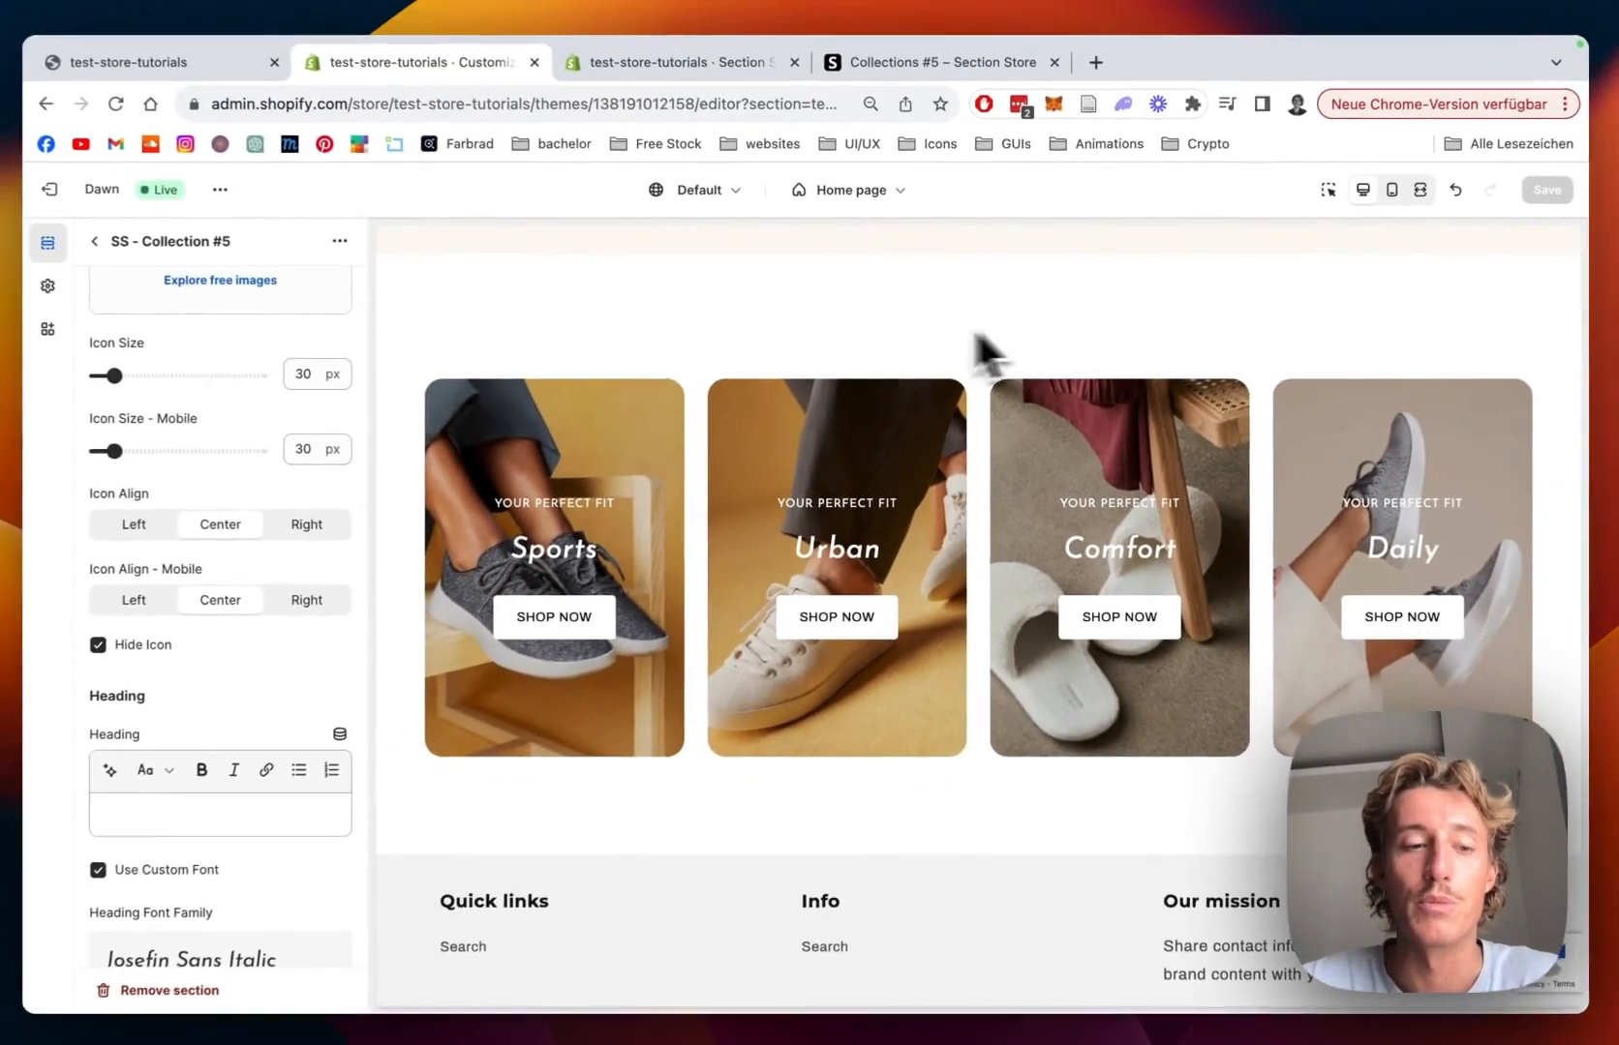
{"action": "scroll", "coordinate": [262, 617], "scroll_direction": "down", "scroll_amount": 4}
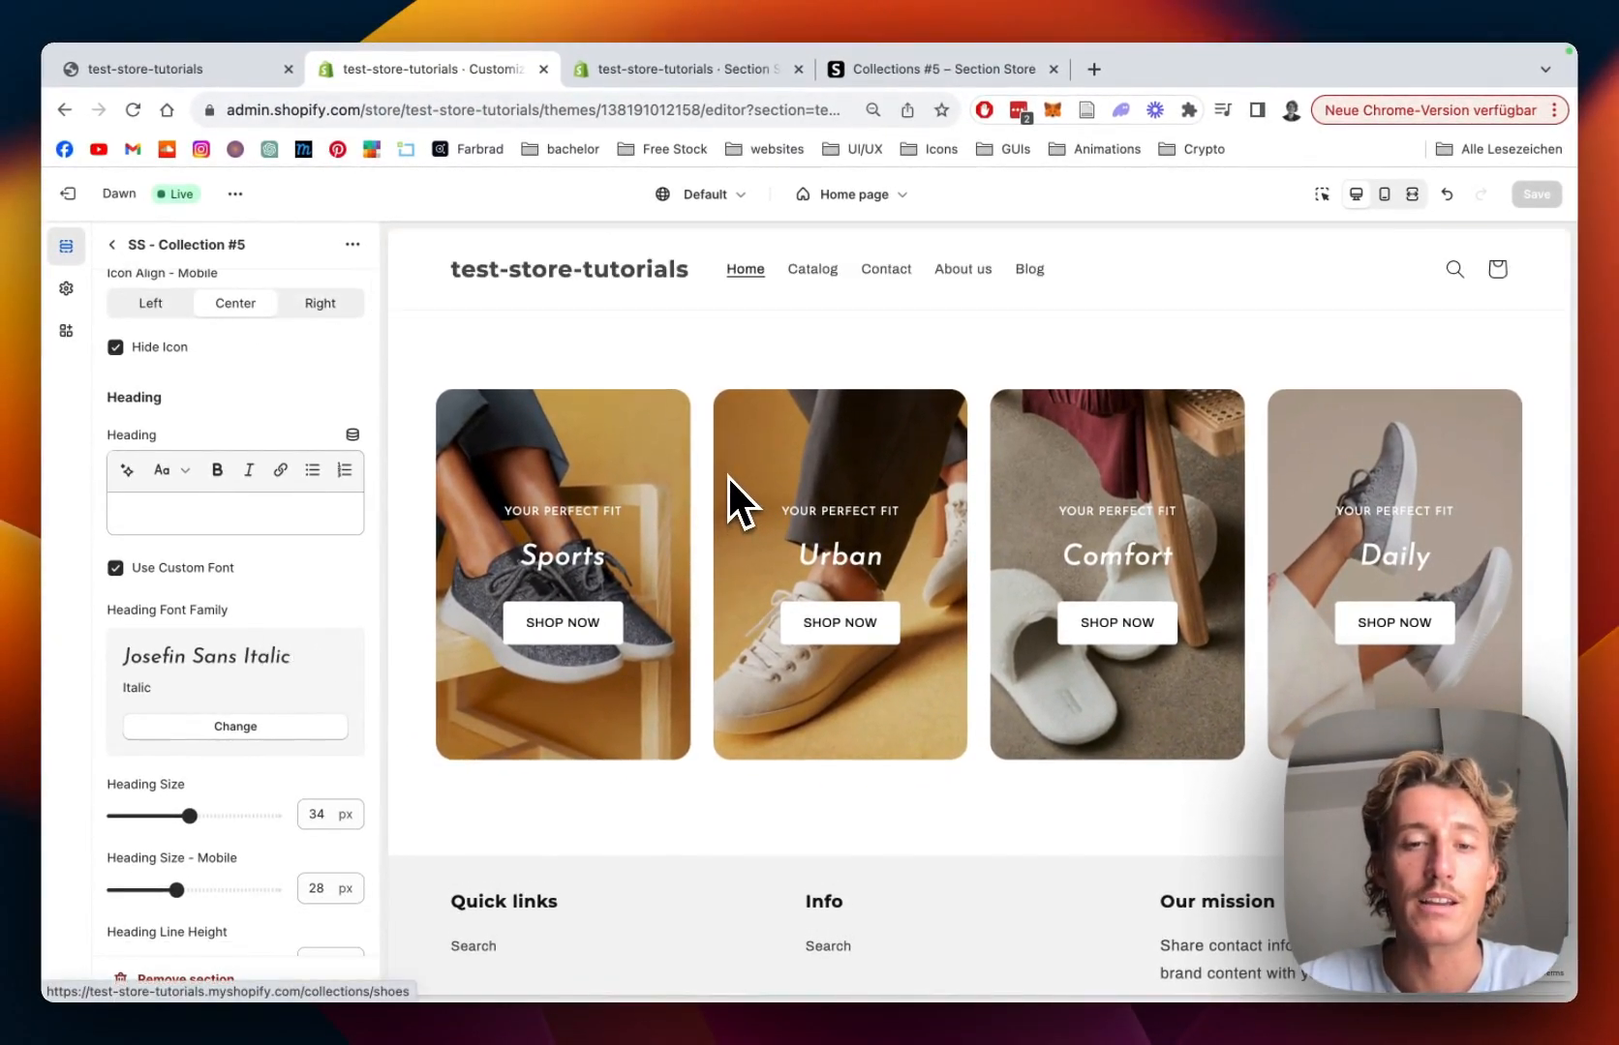
{"action": "scroll", "coordinate": [260, 521], "scroll_direction": "down", "scroll_amount": 8}
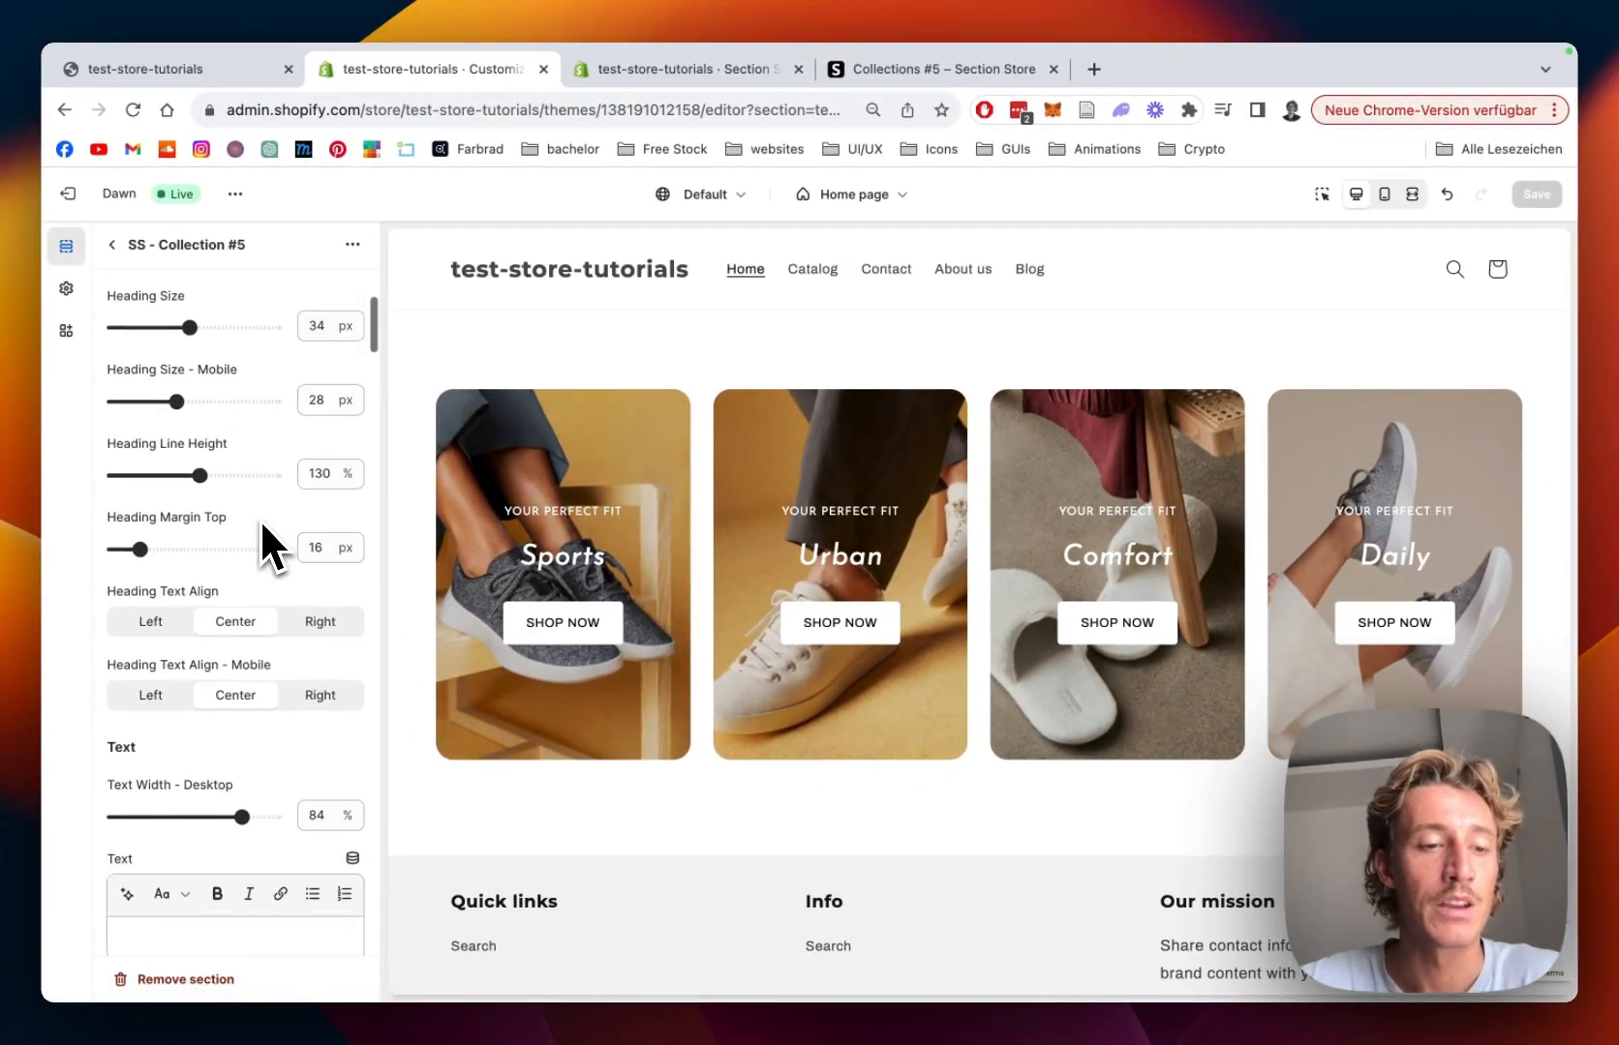
{"action": "scroll", "coordinate": [260, 519], "scroll_direction": "down", "scroll_amount": 2}
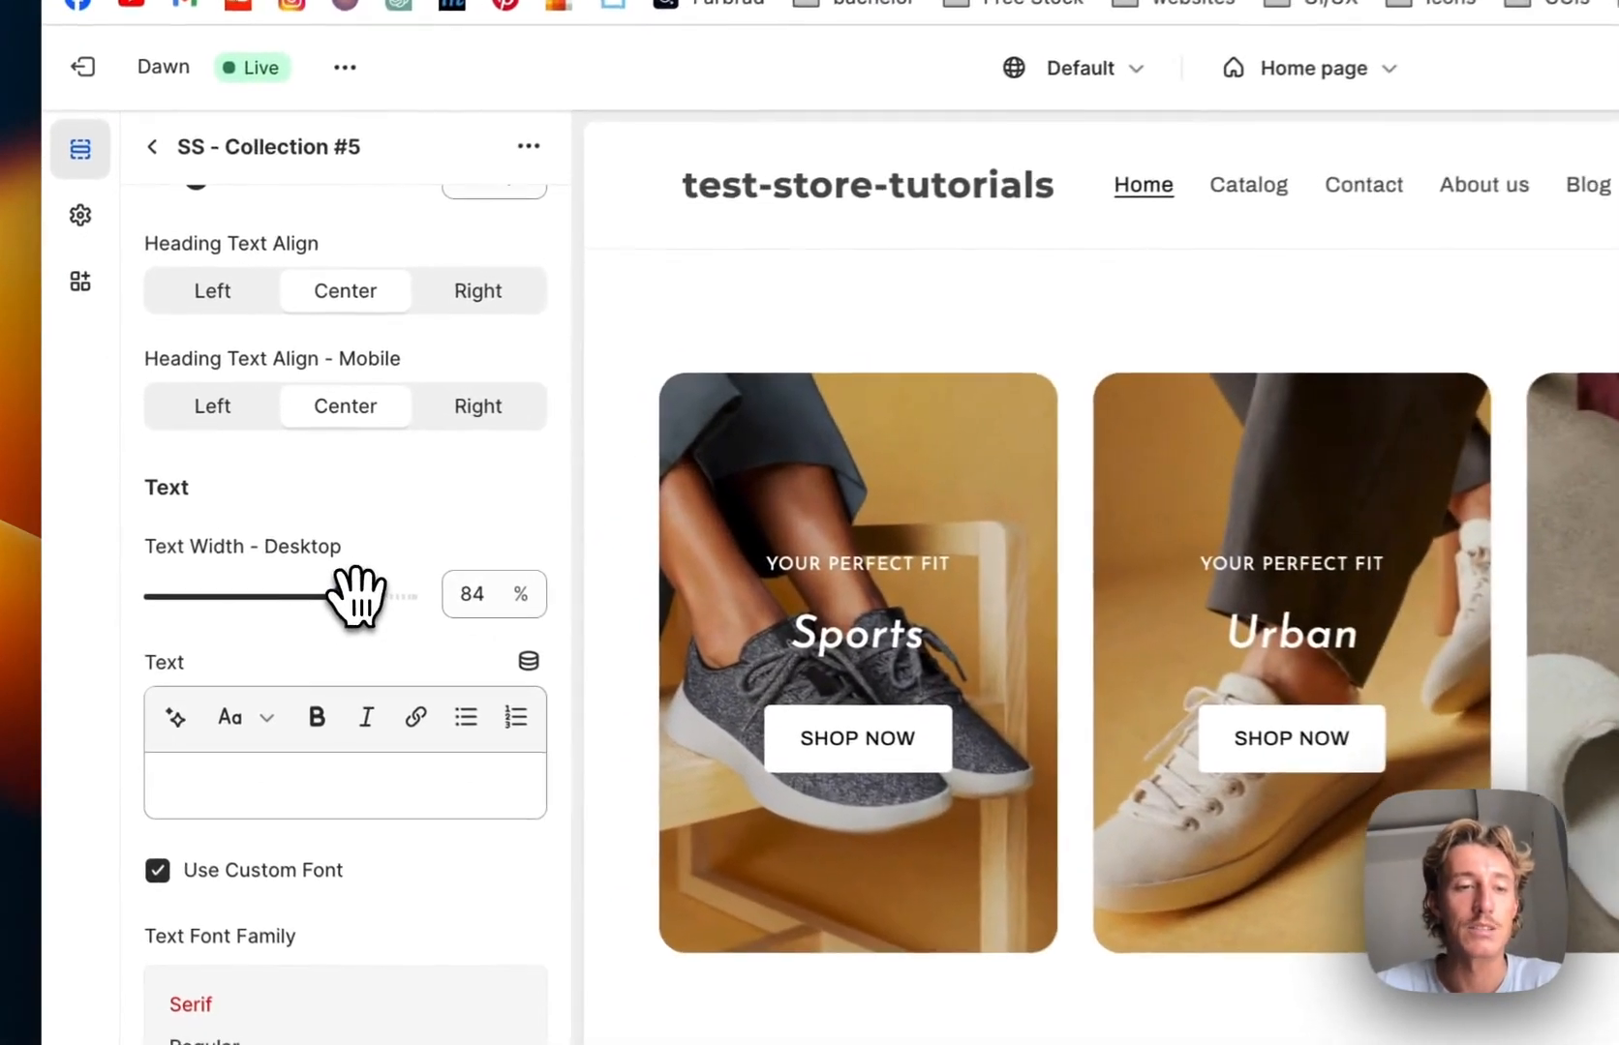
{"action": "left_click_drag", "start_coordinate": [343, 596], "coordinate": [314, 599]}
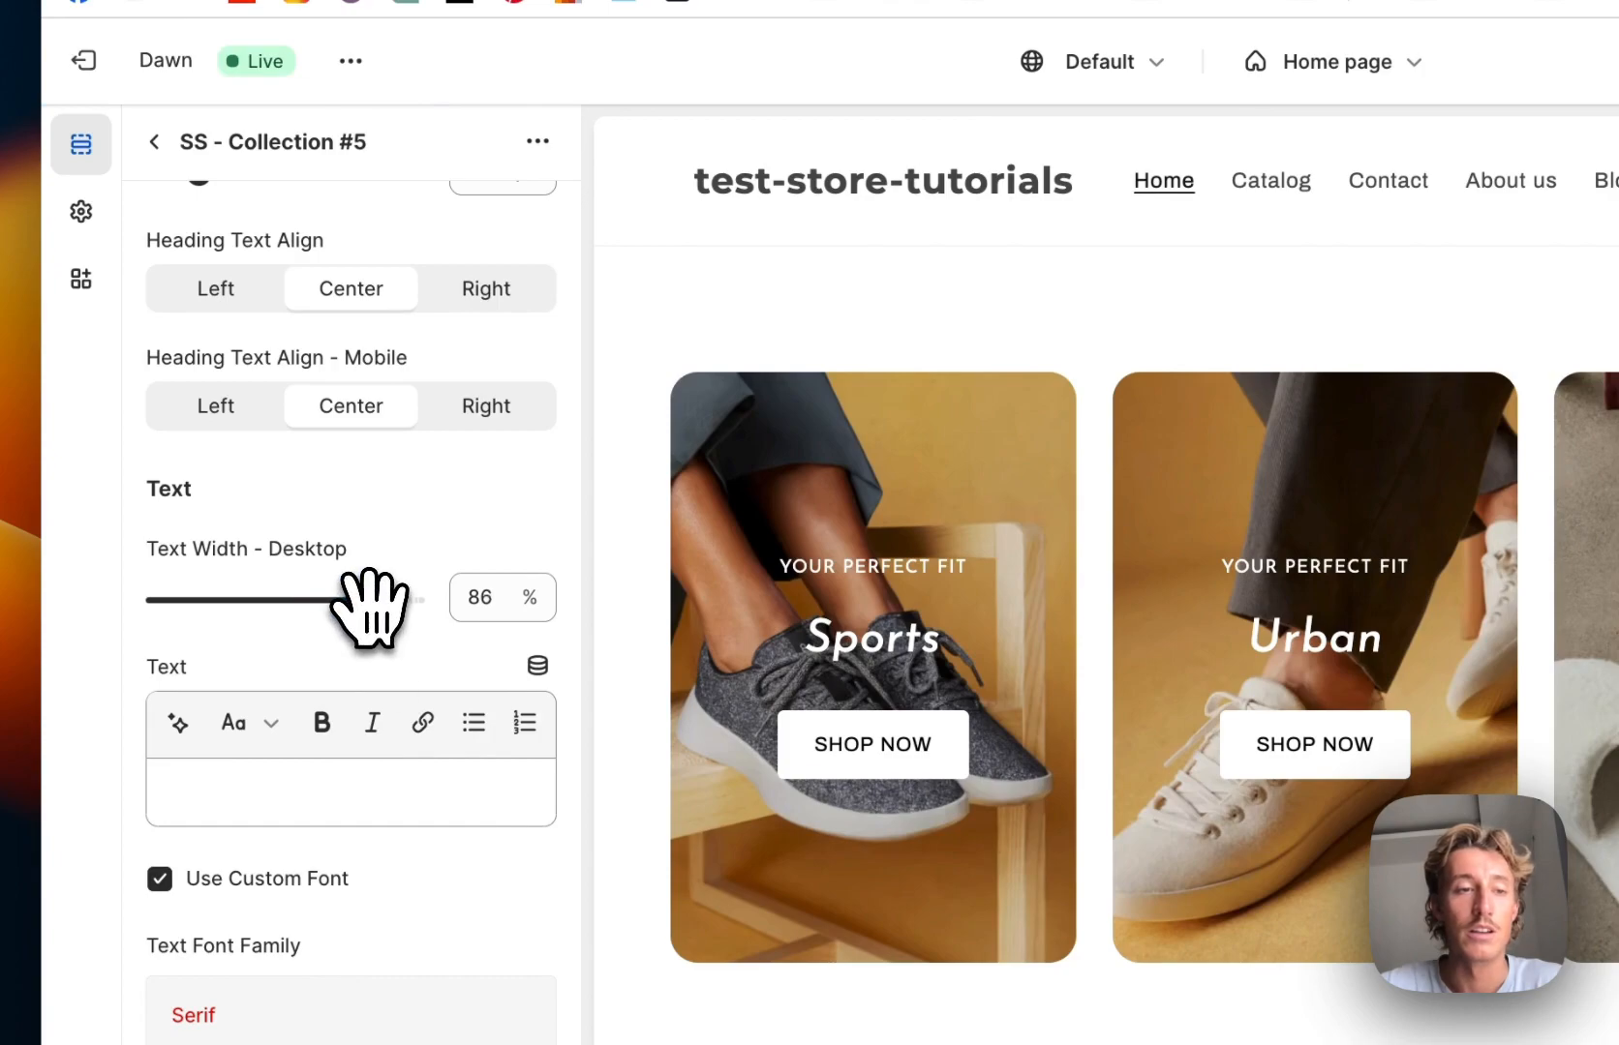
- Go through the remaining text settings and set Slides Per View to 4 in the slider settings
{"action": "scroll", "coordinate": [351, 527], "scroll_direction": "down", "scroll_amount": 9}
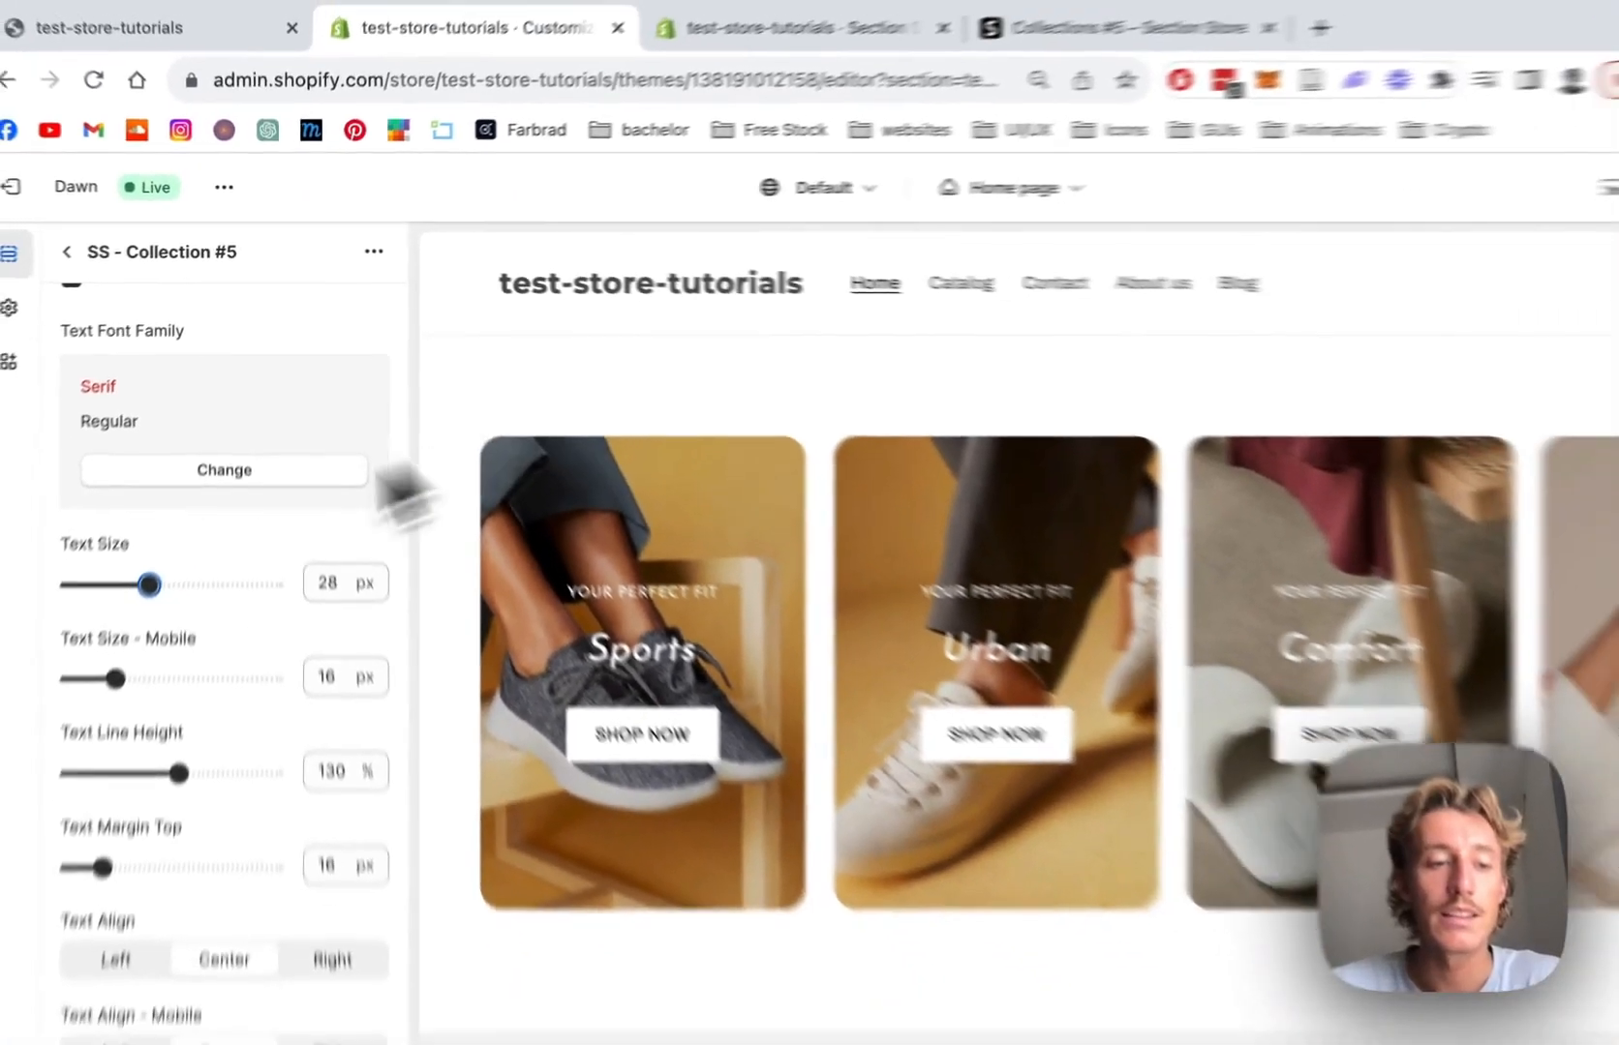
{"action": "scroll", "coordinate": [270, 532], "scroll_direction": "down", "scroll_amount": 5}
{"action": "scroll", "coordinate": [188, 455], "scroll_direction": "up", "scroll_amount": 1}
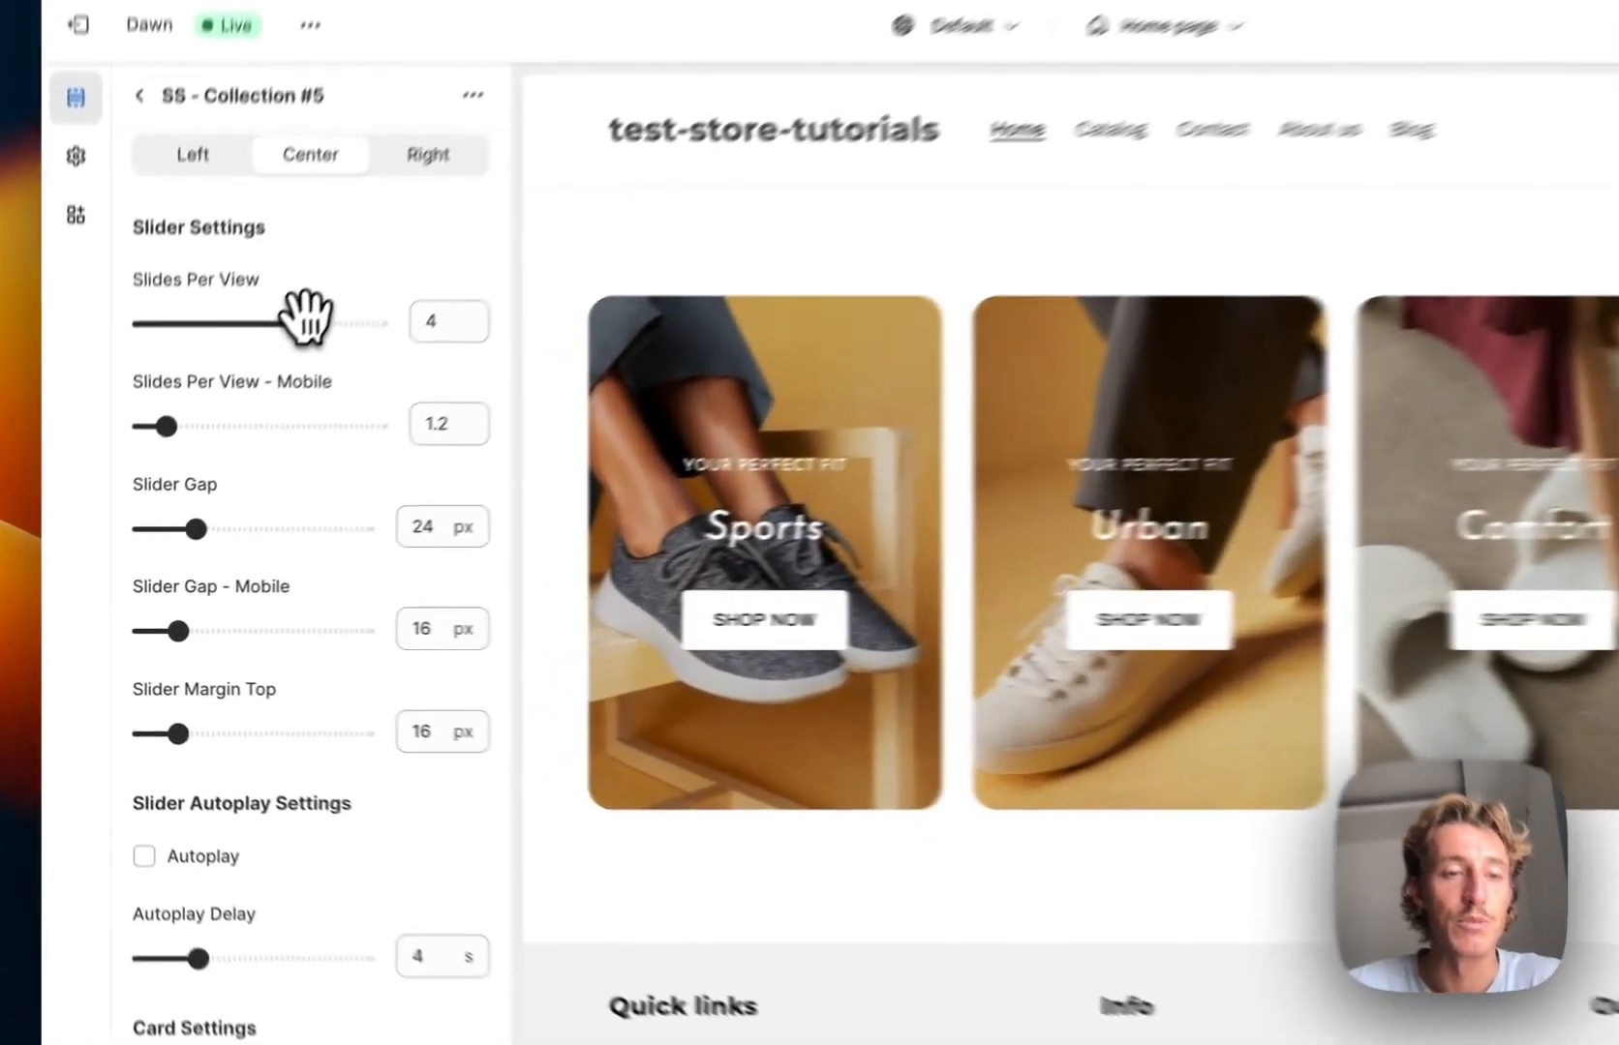
{"action": "left_click", "coordinate": [302, 322]}
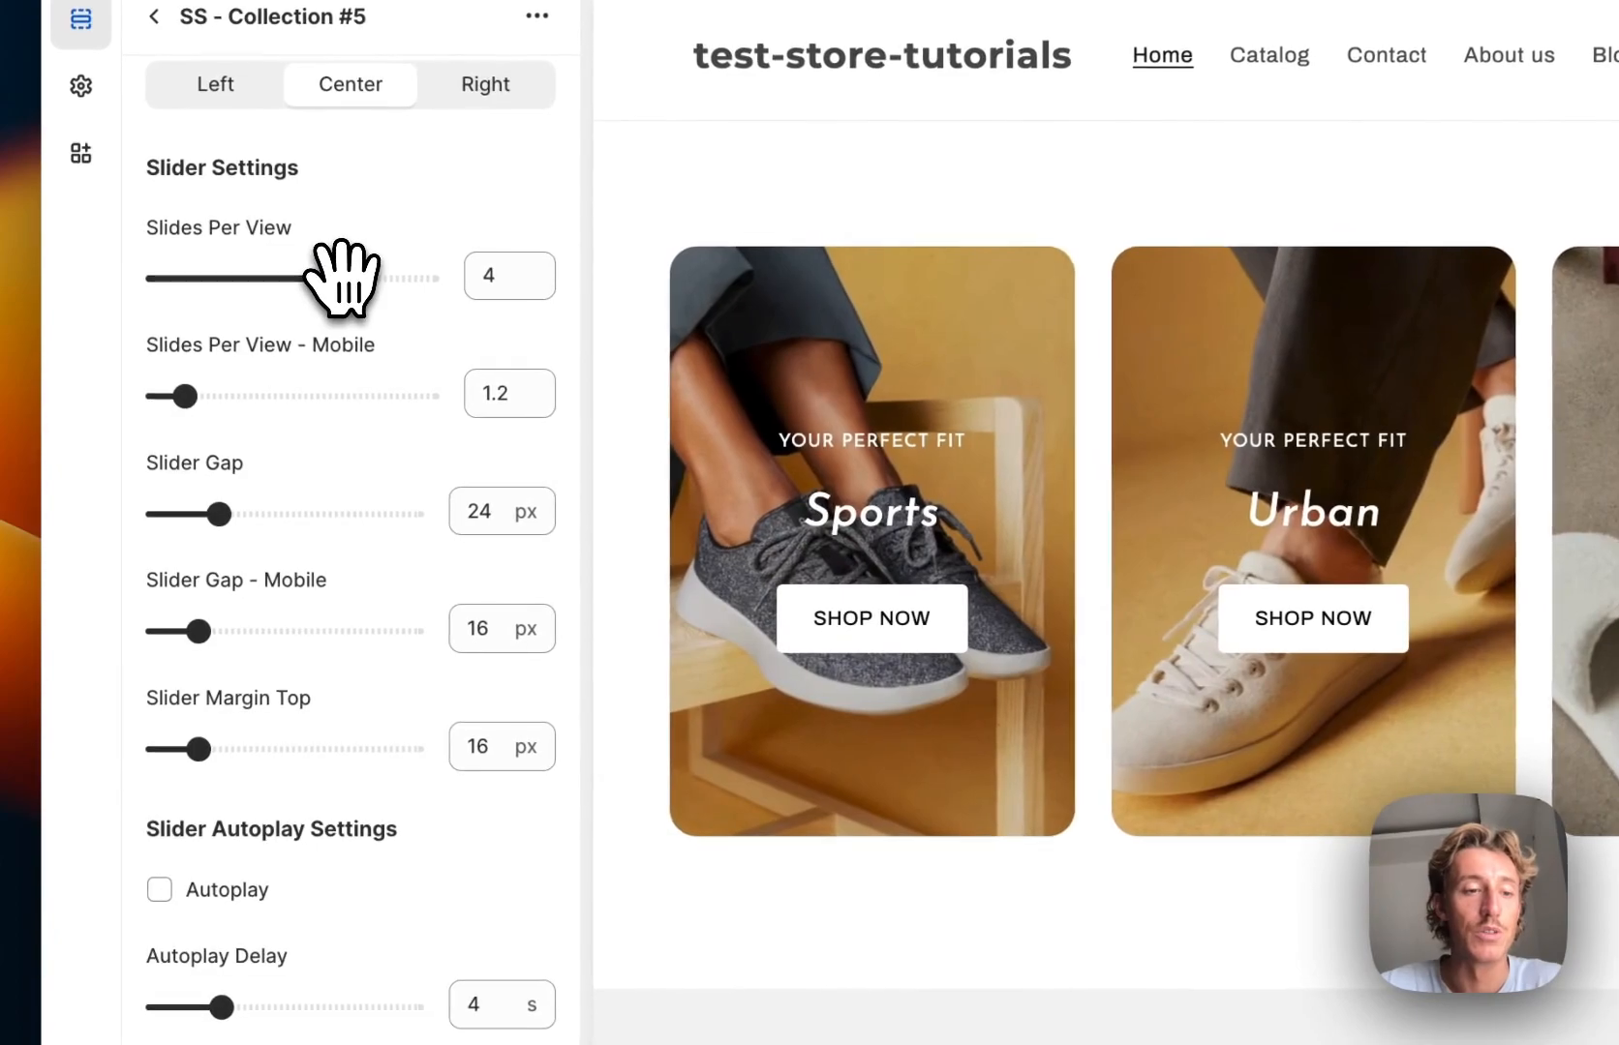
{"action": "scroll", "coordinate": [306, 317], "scroll_direction": "down", "scroll_amount": 1}
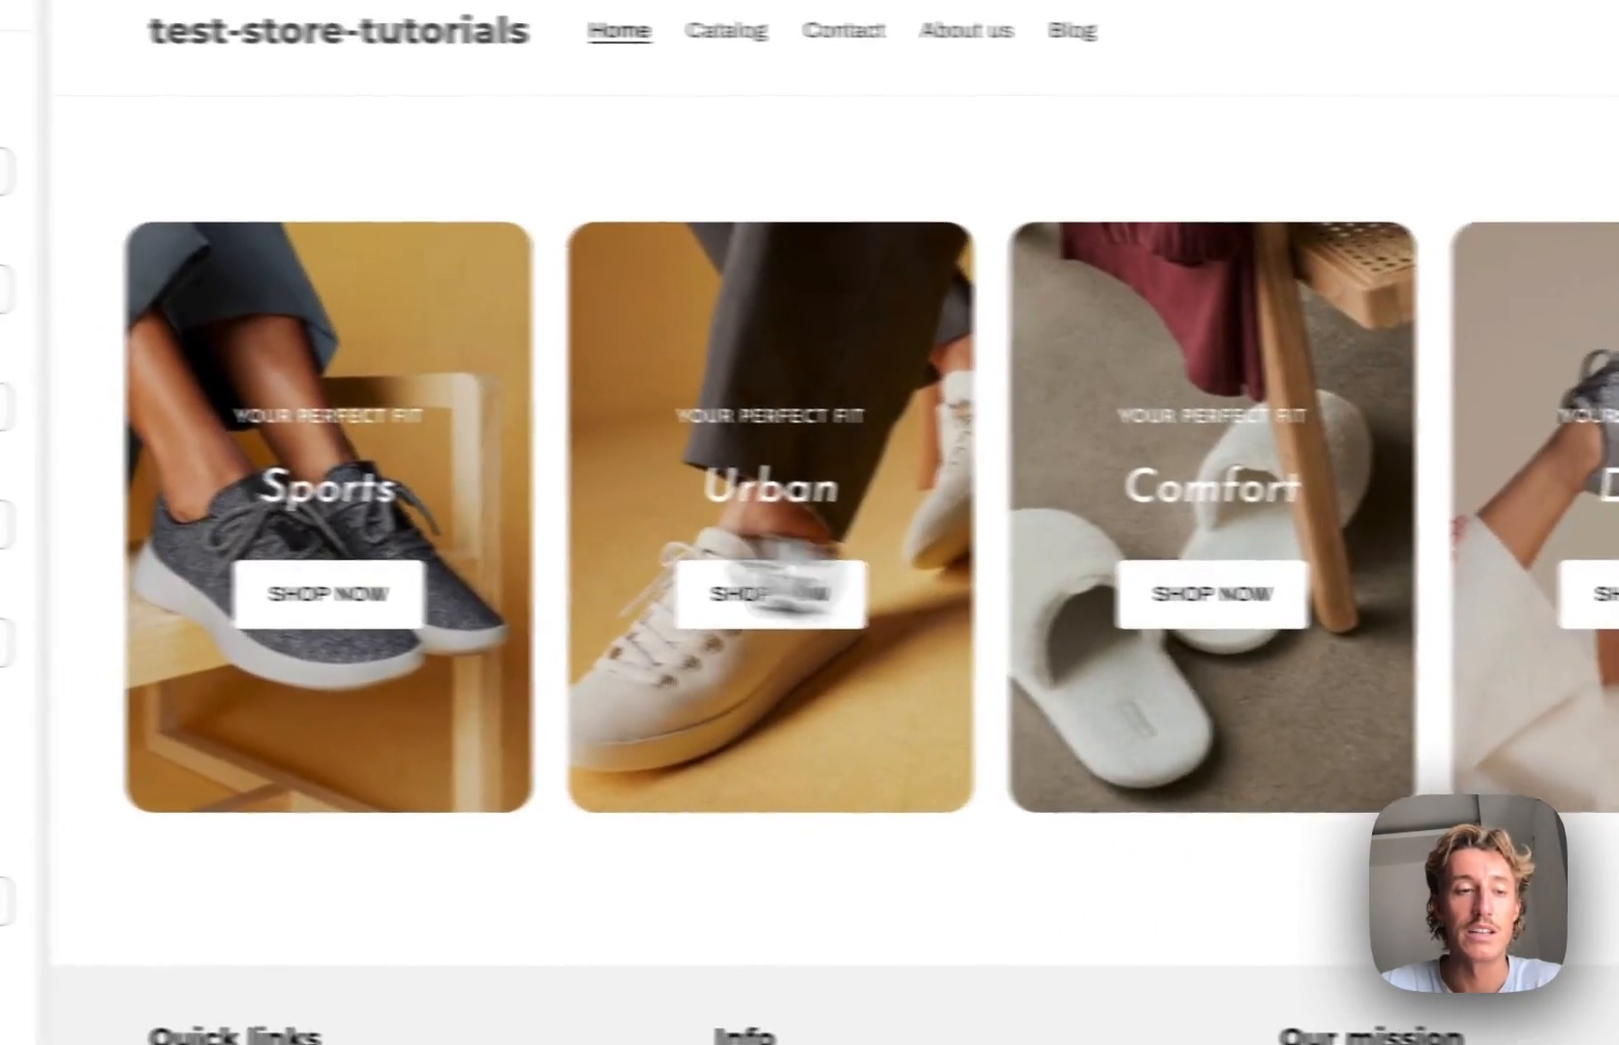
{"action": "scroll", "coordinate": [278, 419], "scroll_direction": "down", "scroll_amount": 4}
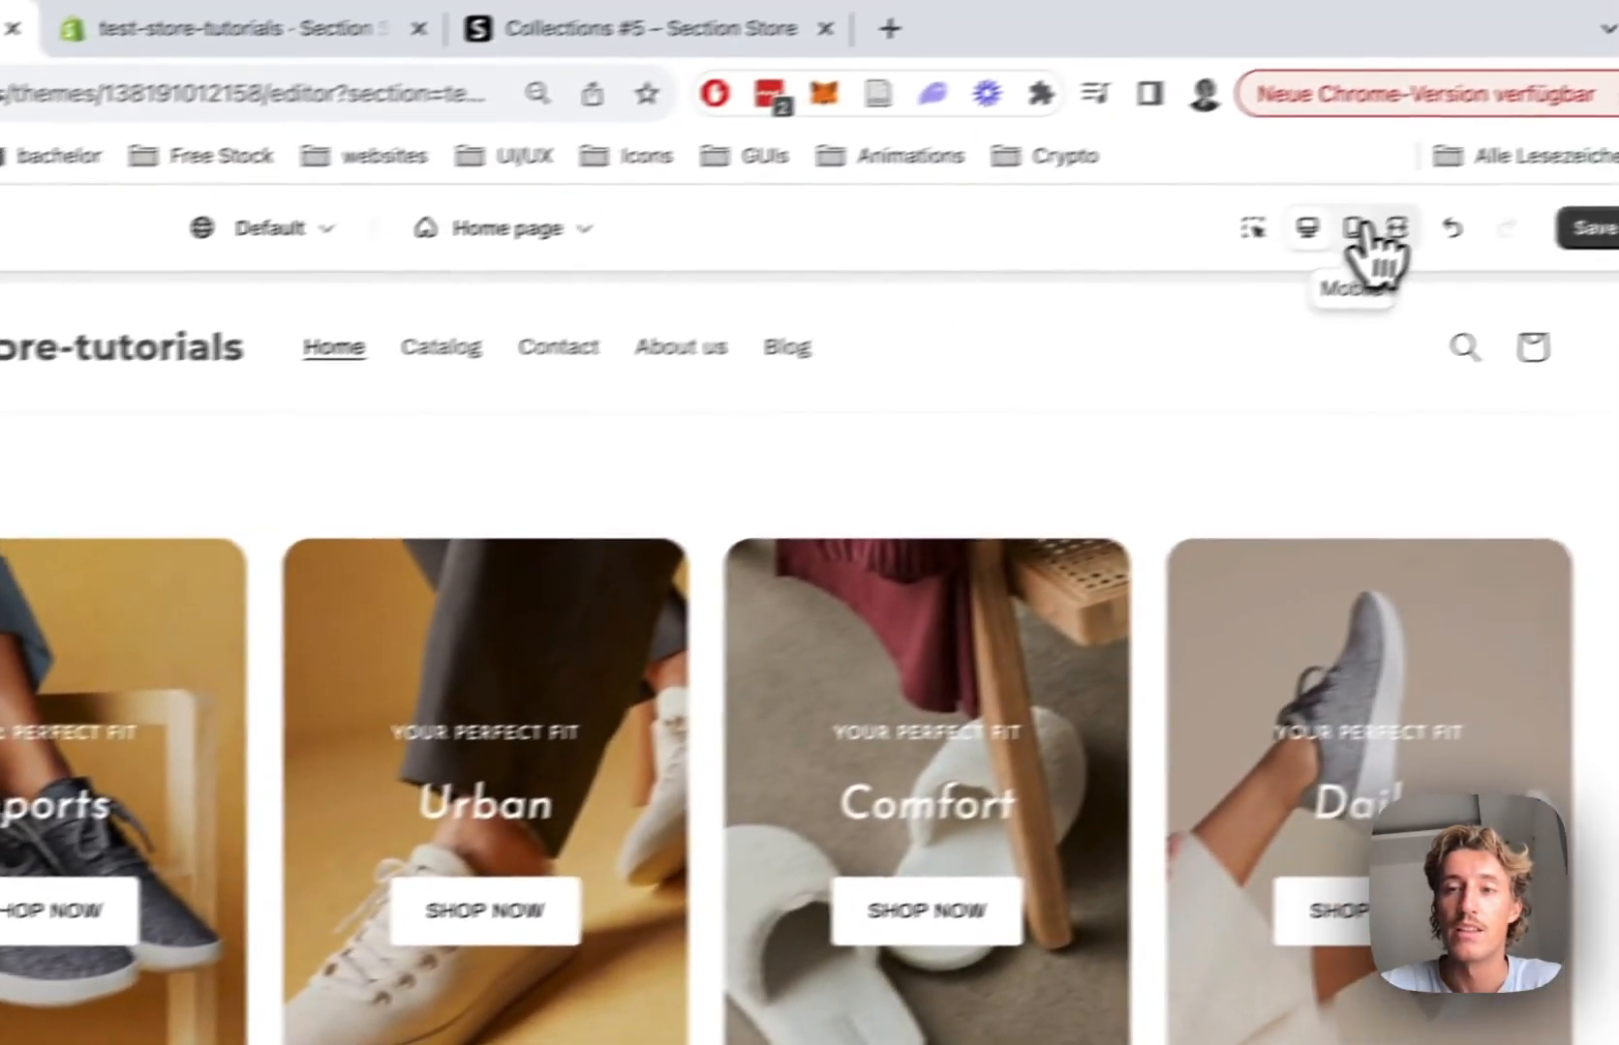
- Preview the section in mobile view, swipe through its collection cards in both directions, and return to the desktop view
{"action": "left_click", "coordinate": [1358, 242]}
{"action": "scroll", "coordinate": [663, 692], "scroll_direction": "down", "scroll_amount": 3}
{"action": "scroll", "coordinate": [663, 692], "scroll_direction": "up", "scroll_amount": 4}
{"action": "scroll", "coordinate": [663, 692], "scroll_direction": "down", "scroll_amount": 1}
{"action": "left_click_drag", "start_coordinate": [774, 654], "coordinate": [413, 620]}
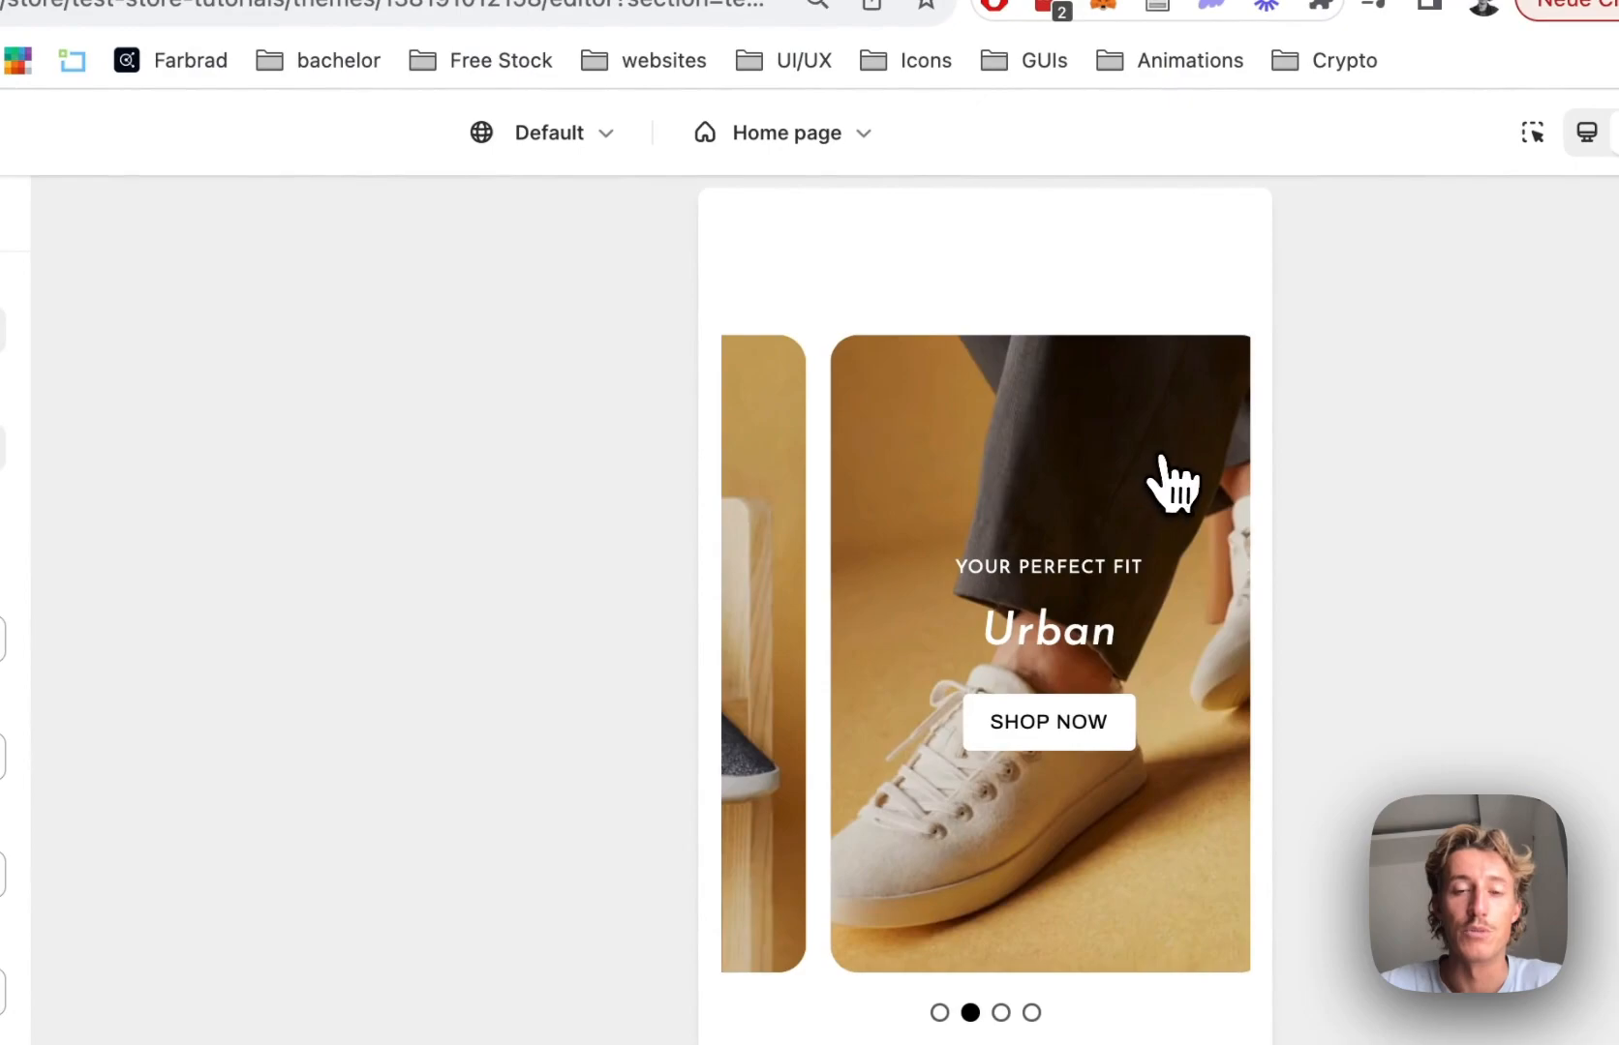
{"action": "left_click_drag", "start_coordinate": [1167, 481], "coordinate": [726, 489]}
{"action": "left_click_drag", "start_coordinate": [1054, 523], "coordinate": [968, 537]}
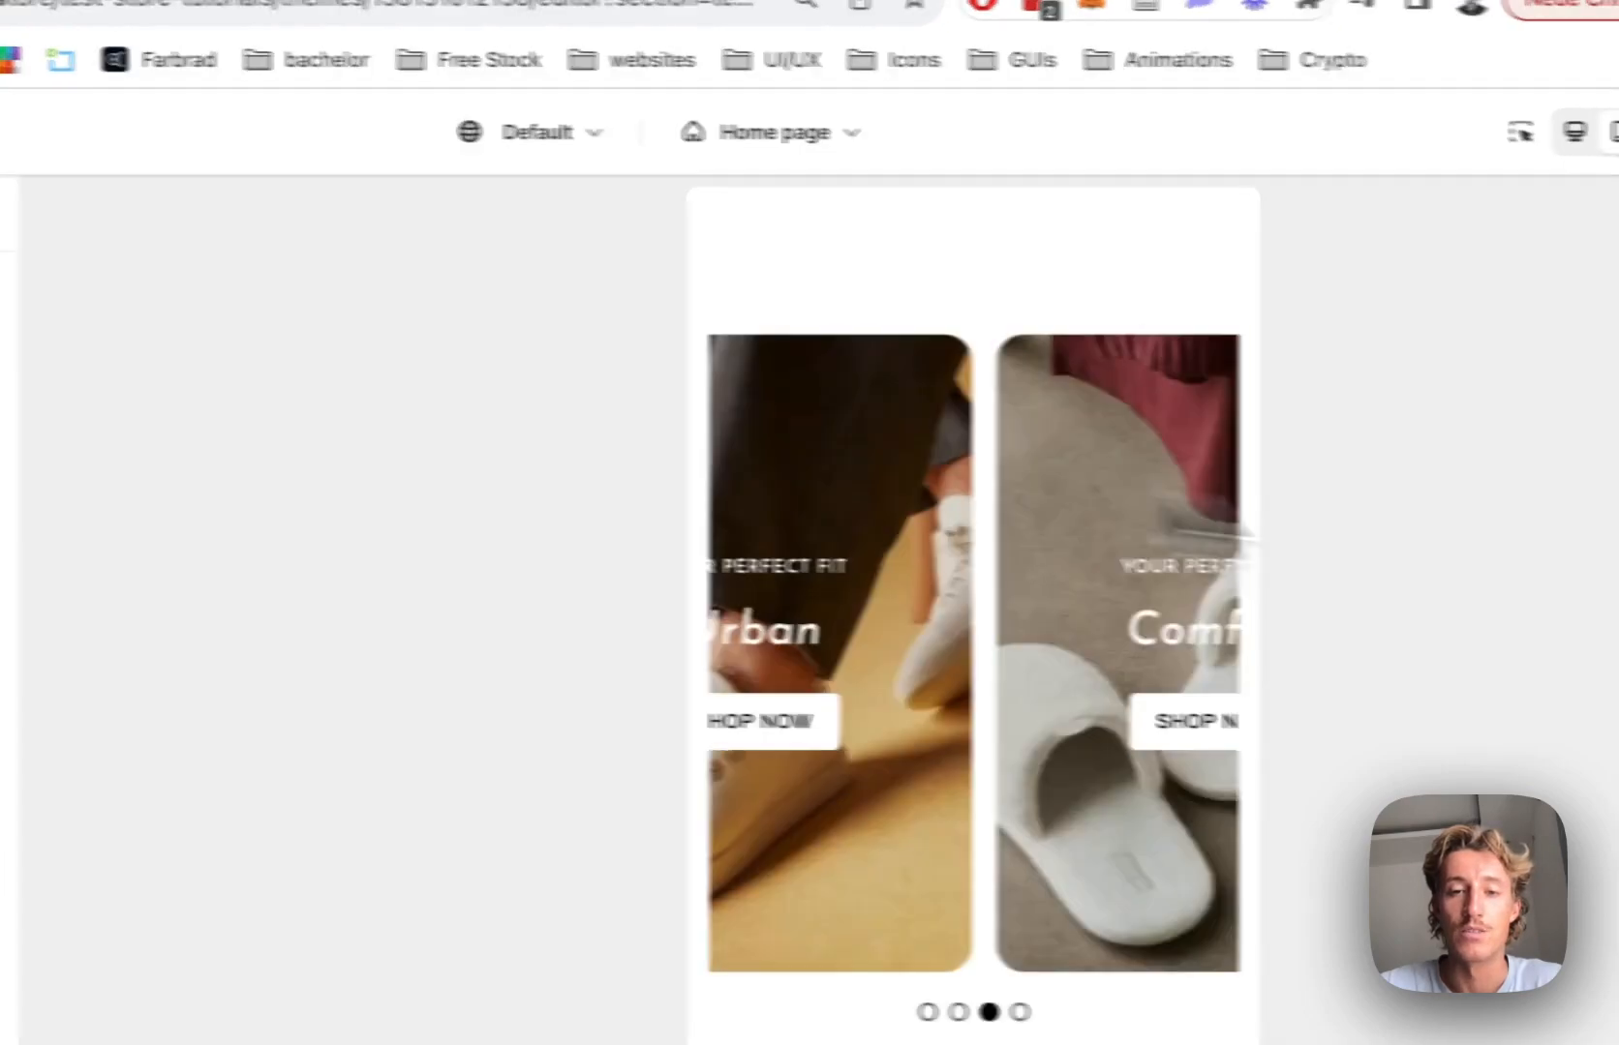
{"action": "left_click_drag", "start_coordinate": [775, 552], "coordinate": [1287, 563]}
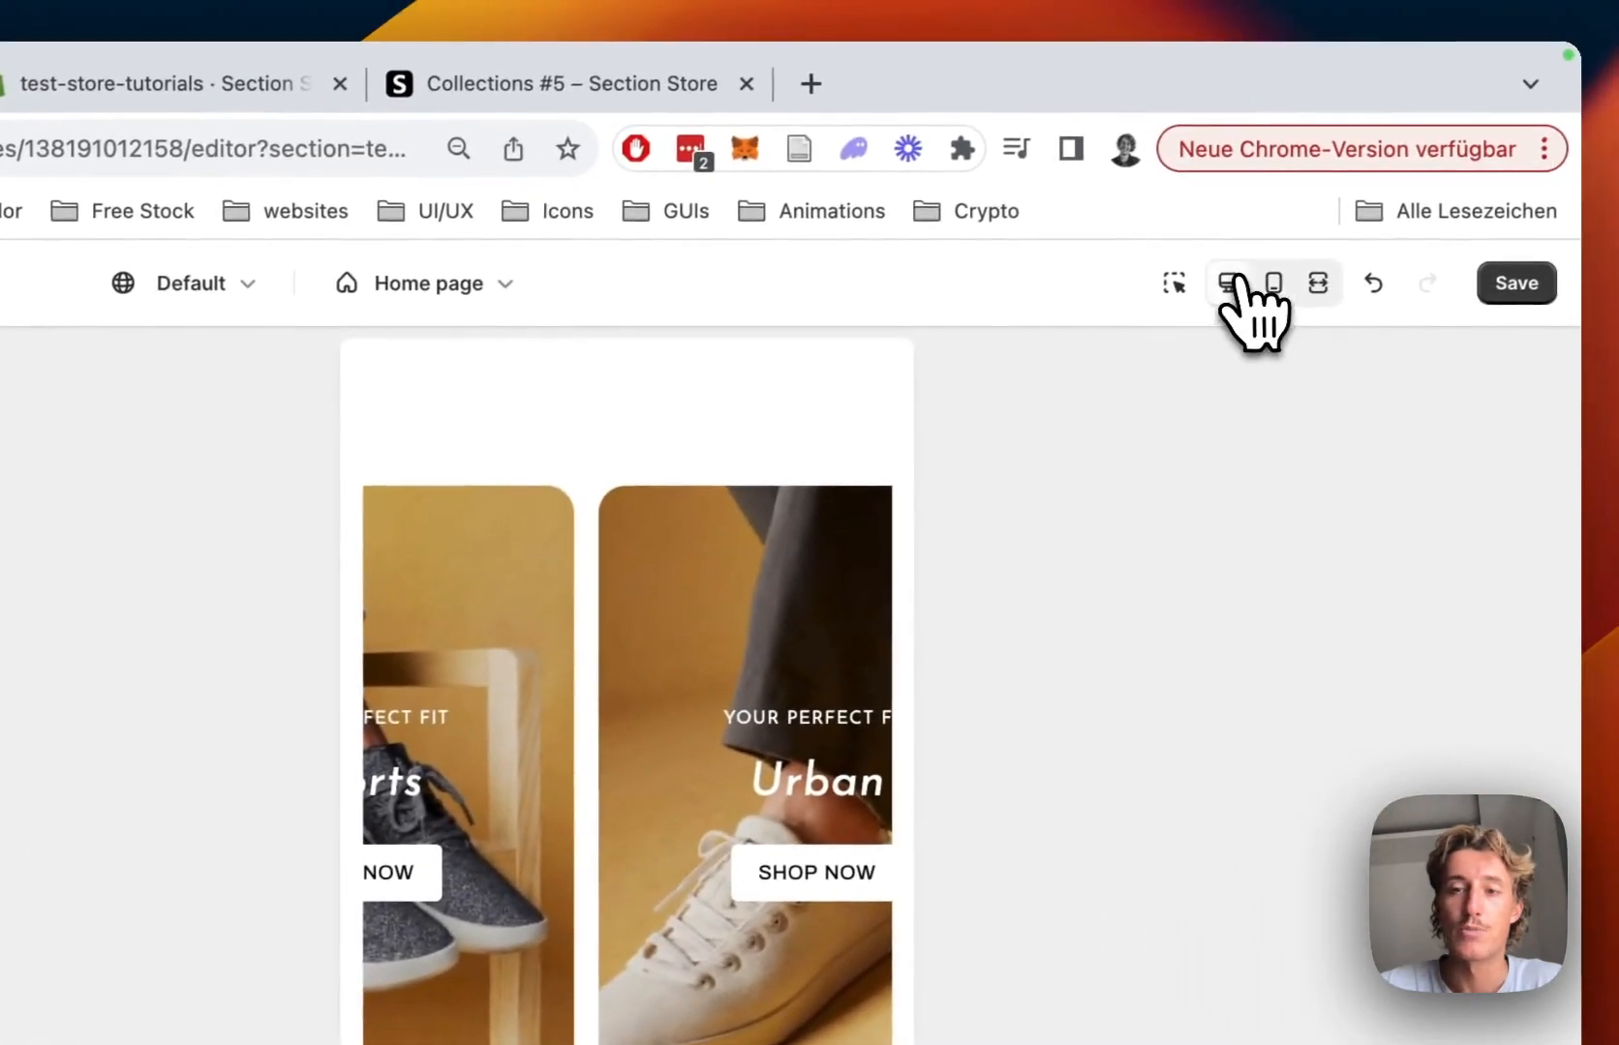
{"action": "left_click", "coordinate": [1232, 282]}
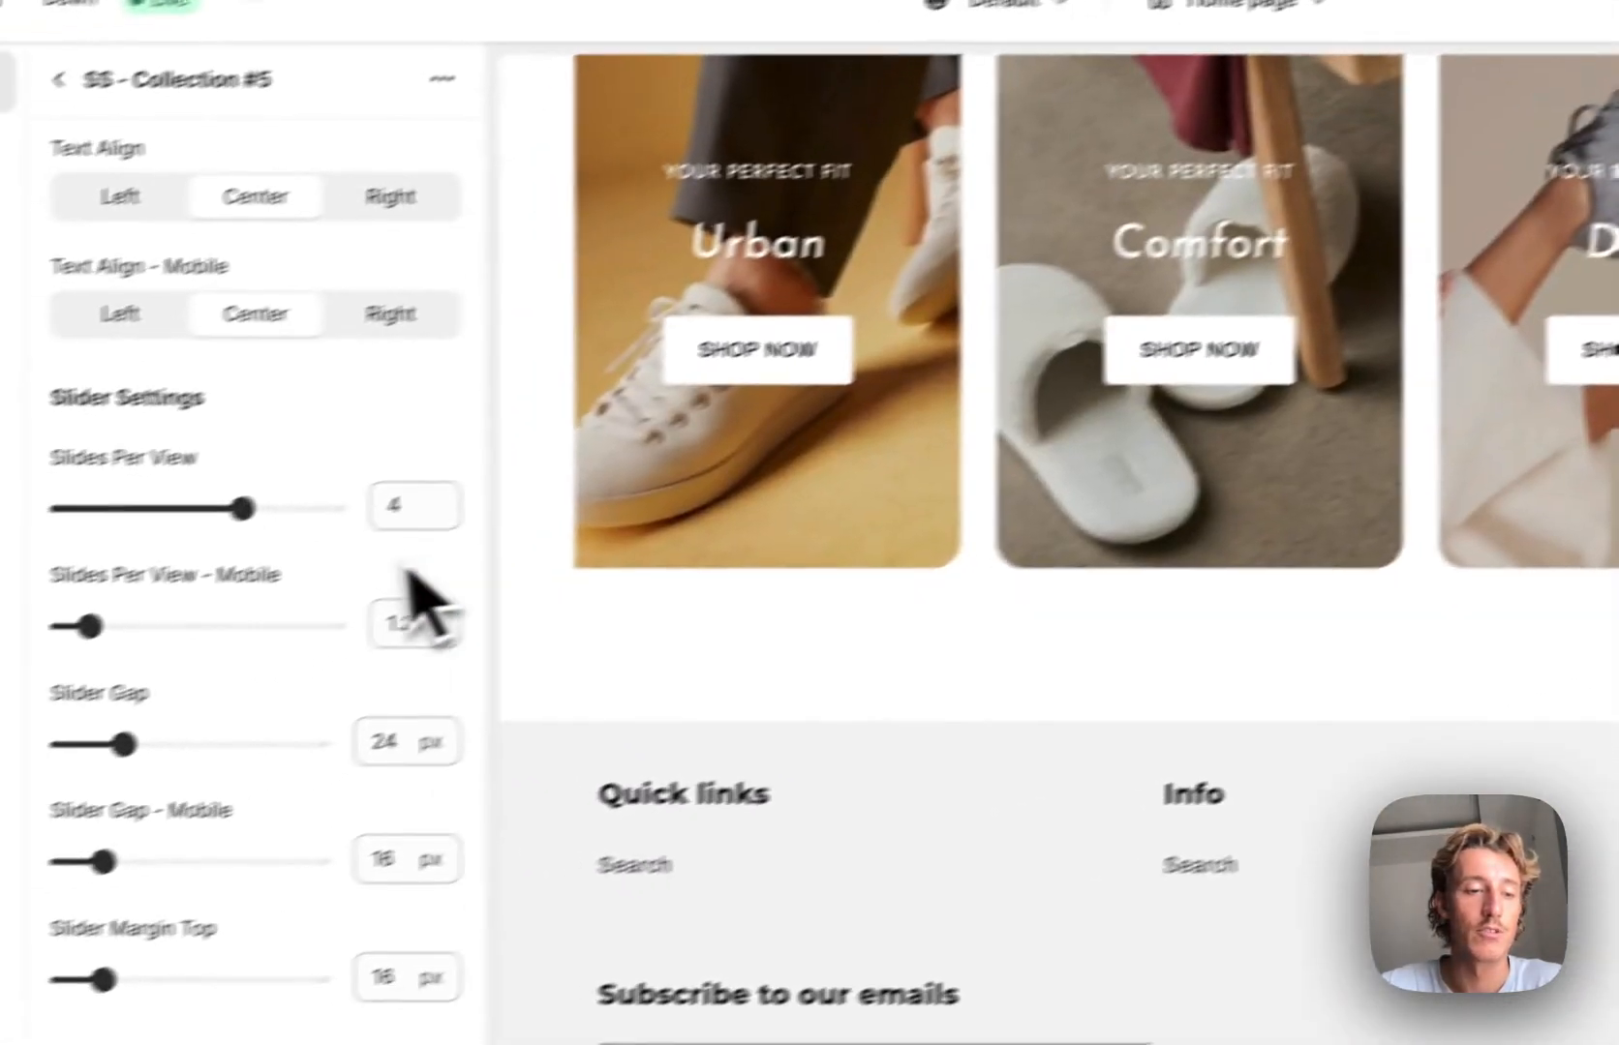
- Review the section's autoplay, card and content settings, and save the home page
{"action": "scroll", "coordinate": [412, 576], "scroll_direction": "down", "scroll_amount": 3}
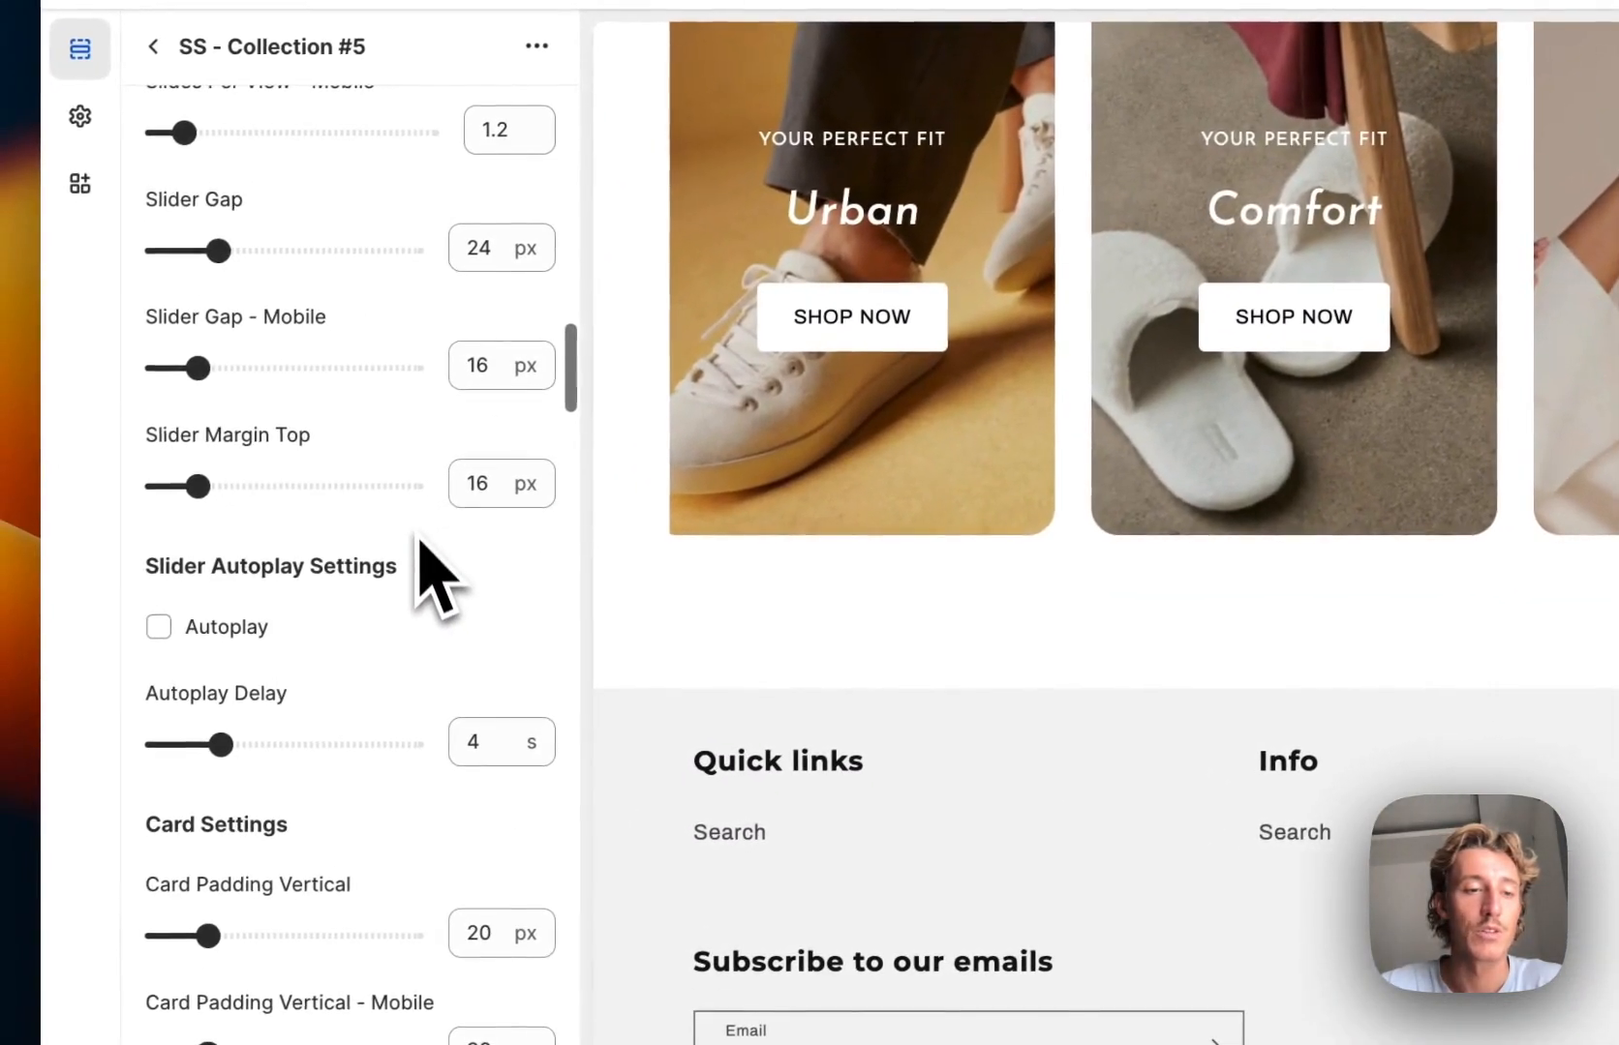
{"action": "scroll", "coordinate": [420, 538], "scroll_direction": "down", "scroll_amount": 8}
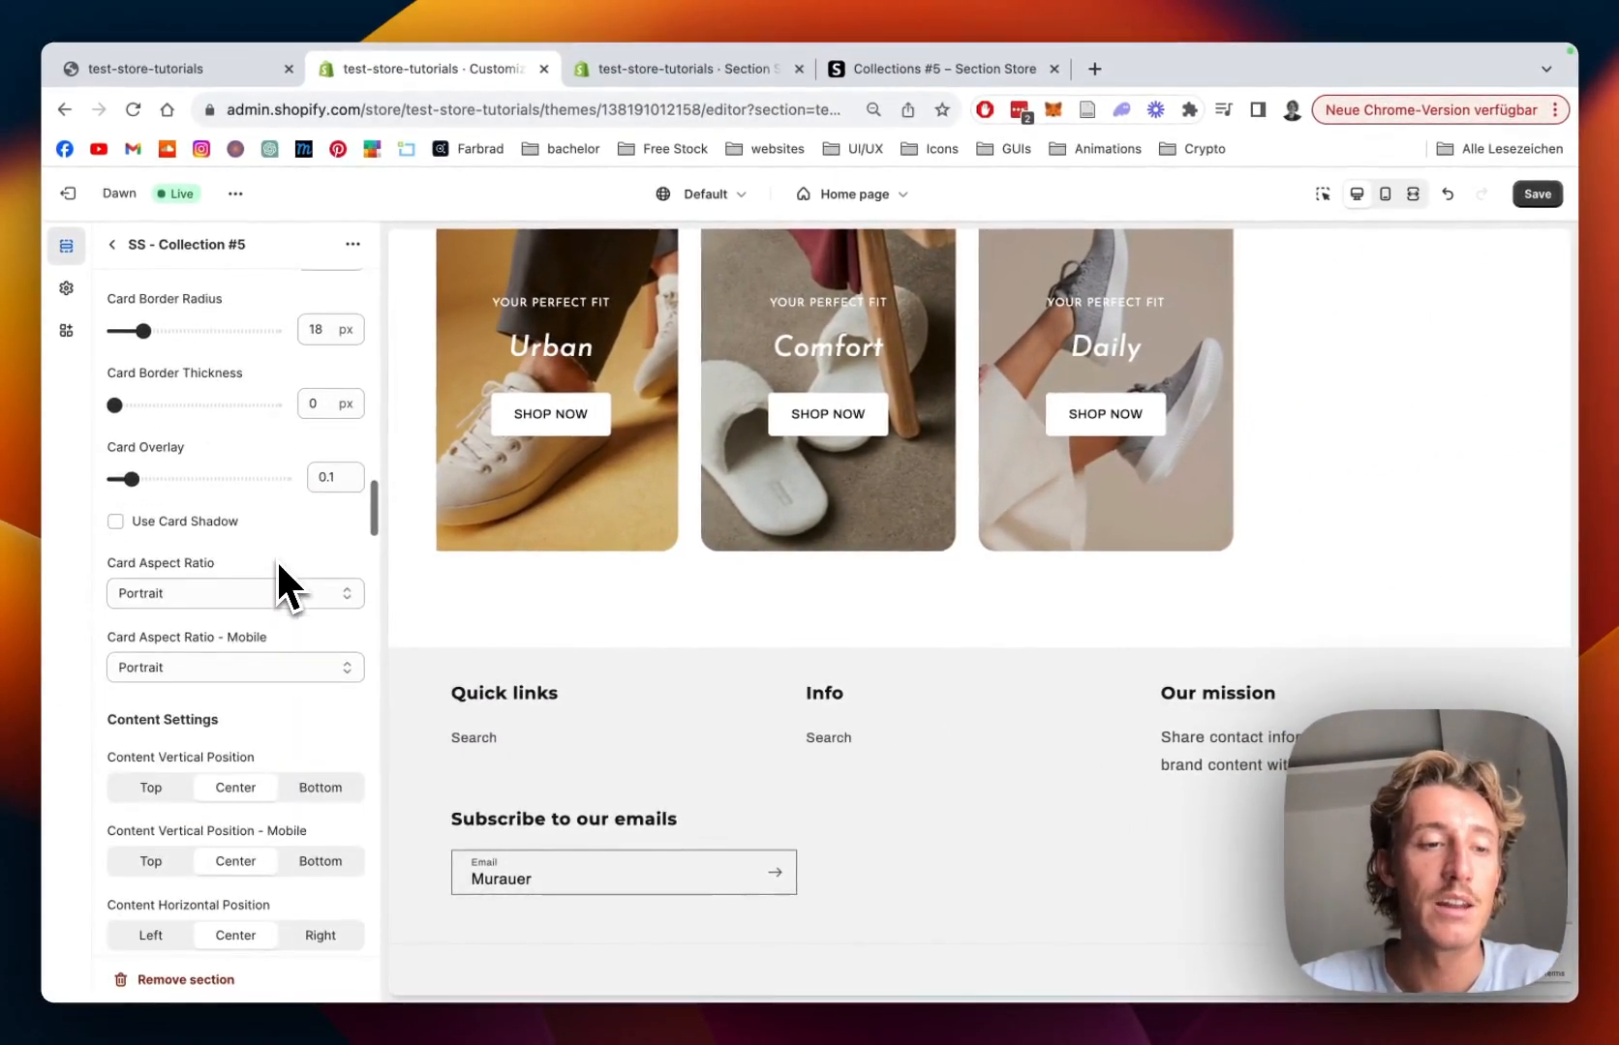
{"action": "scroll", "coordinate": [278, 565], "scroll_direction": "down", "scroll_amount": 2}
{"action": "scroll", "coordinate": [824, 506], "scroll_direction": "up", "scroll_amount": 3}
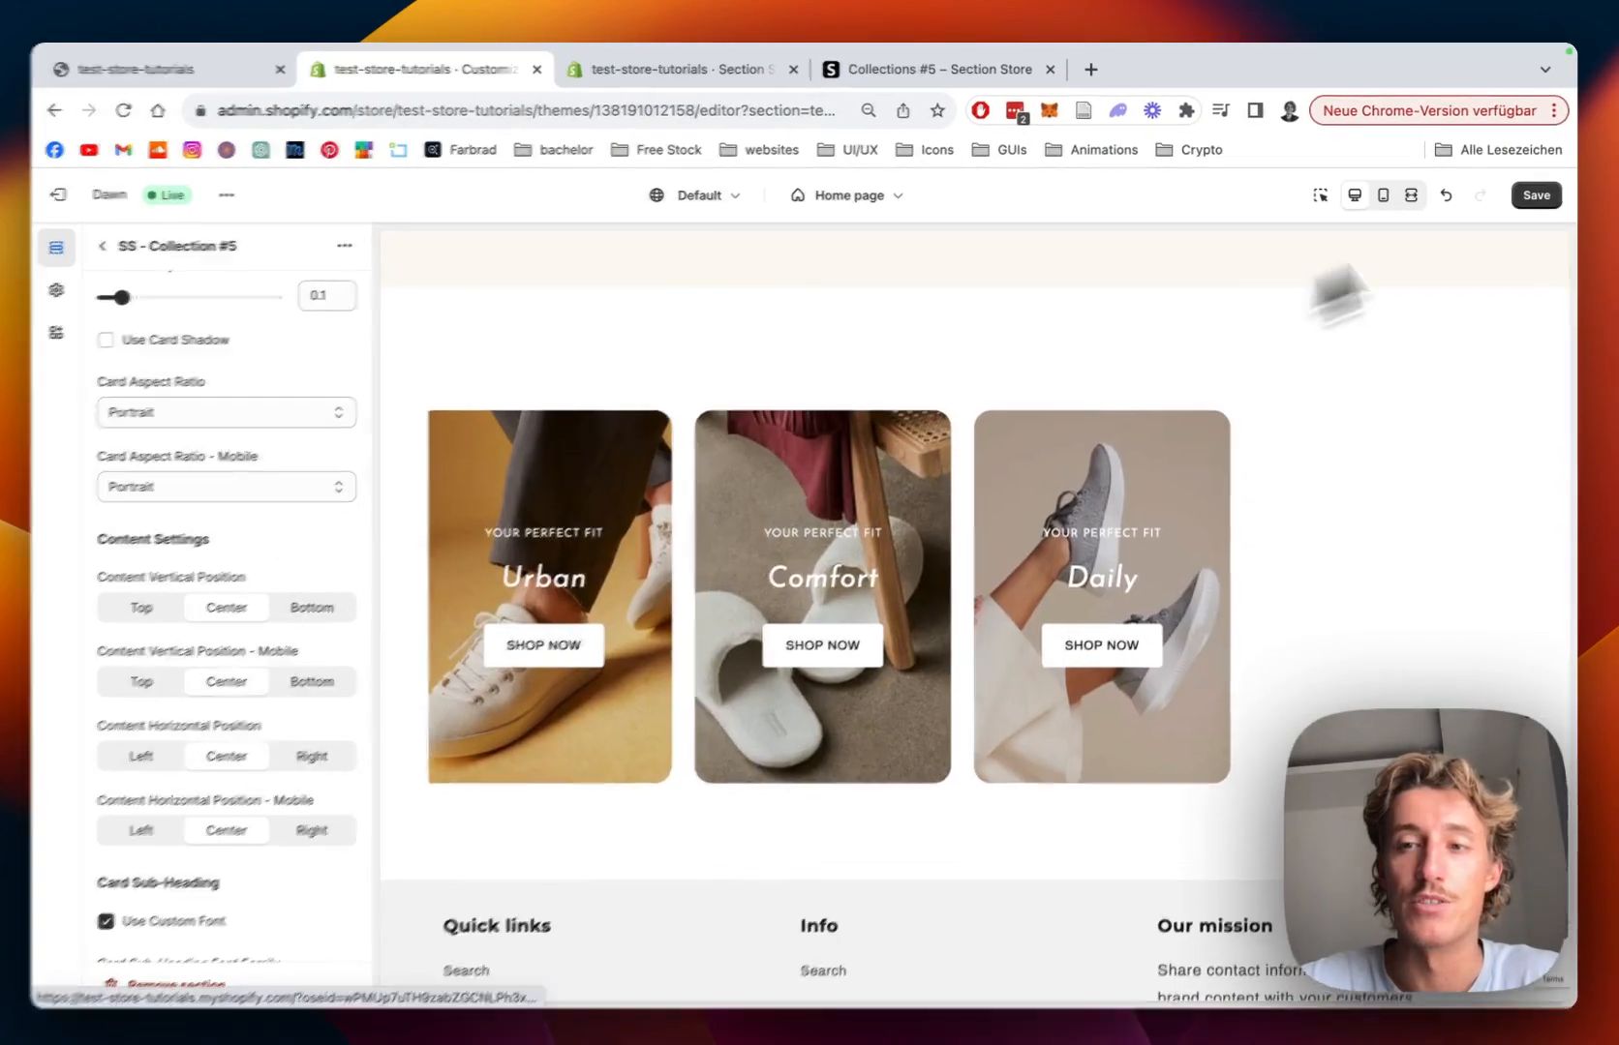
{"action": "left_click", "coordinate": [1539, 194]}
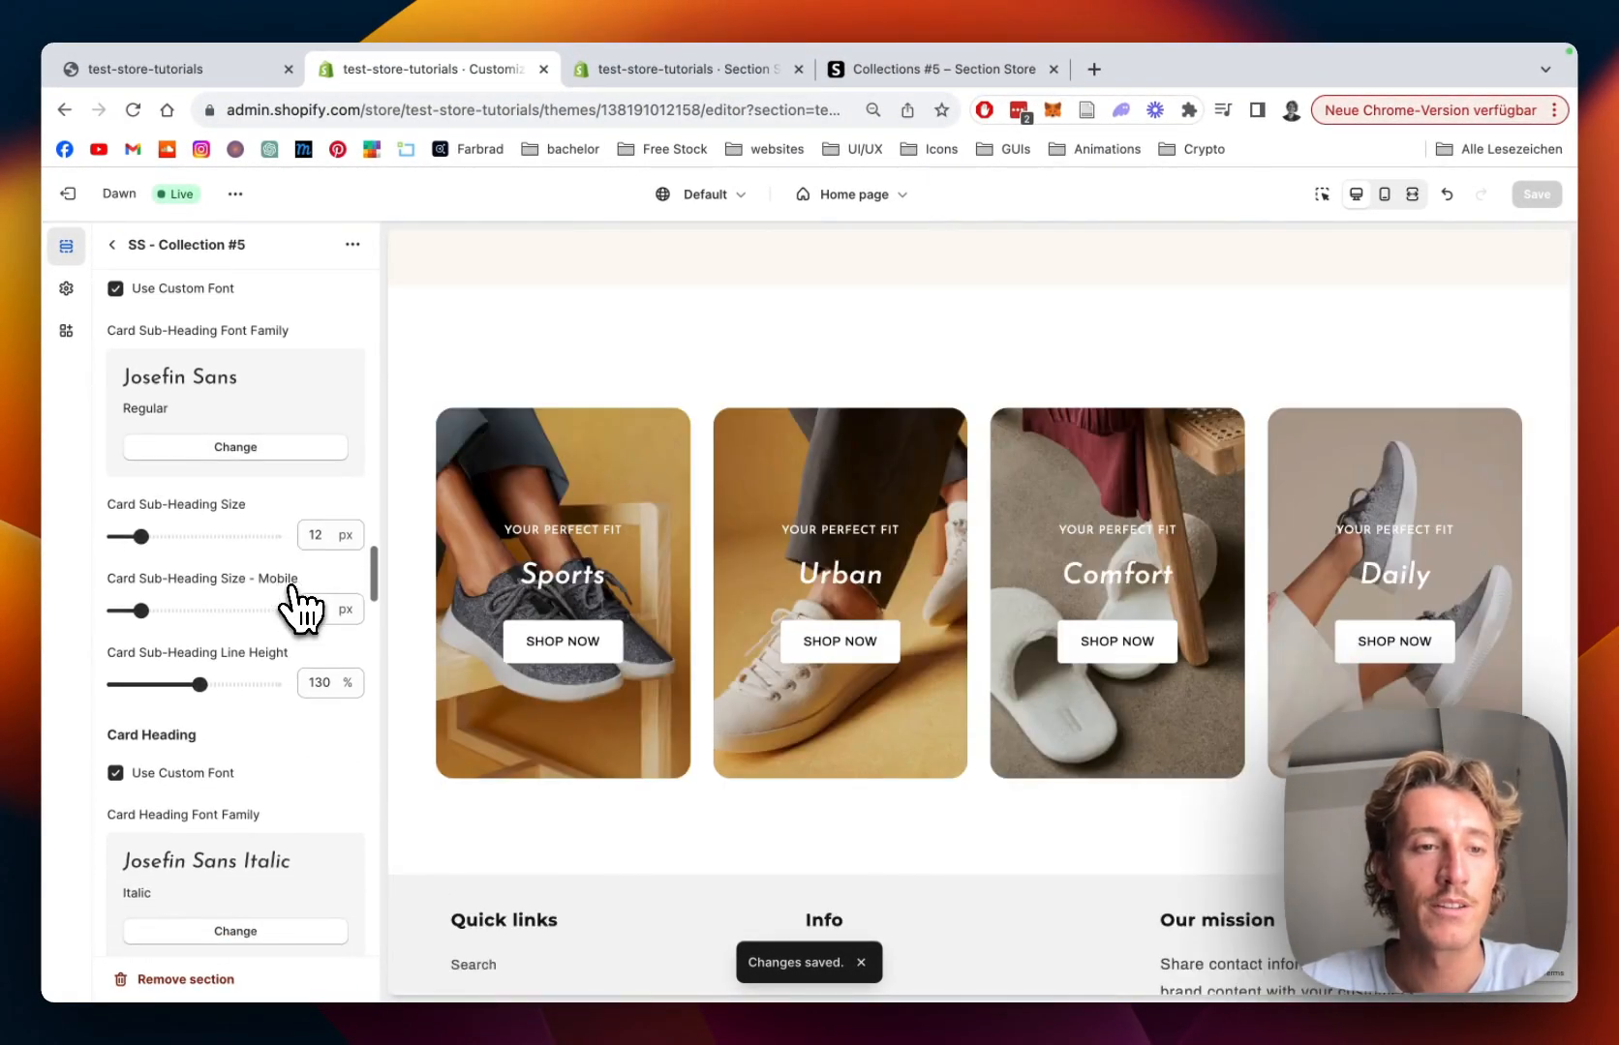
- Change the Card Heading font family to Josefin Sans Semi Bold Italic
{"action": "scroll", "coordinate": [300, 581], "scroll_direction": "down", "scroll_amount": 5}
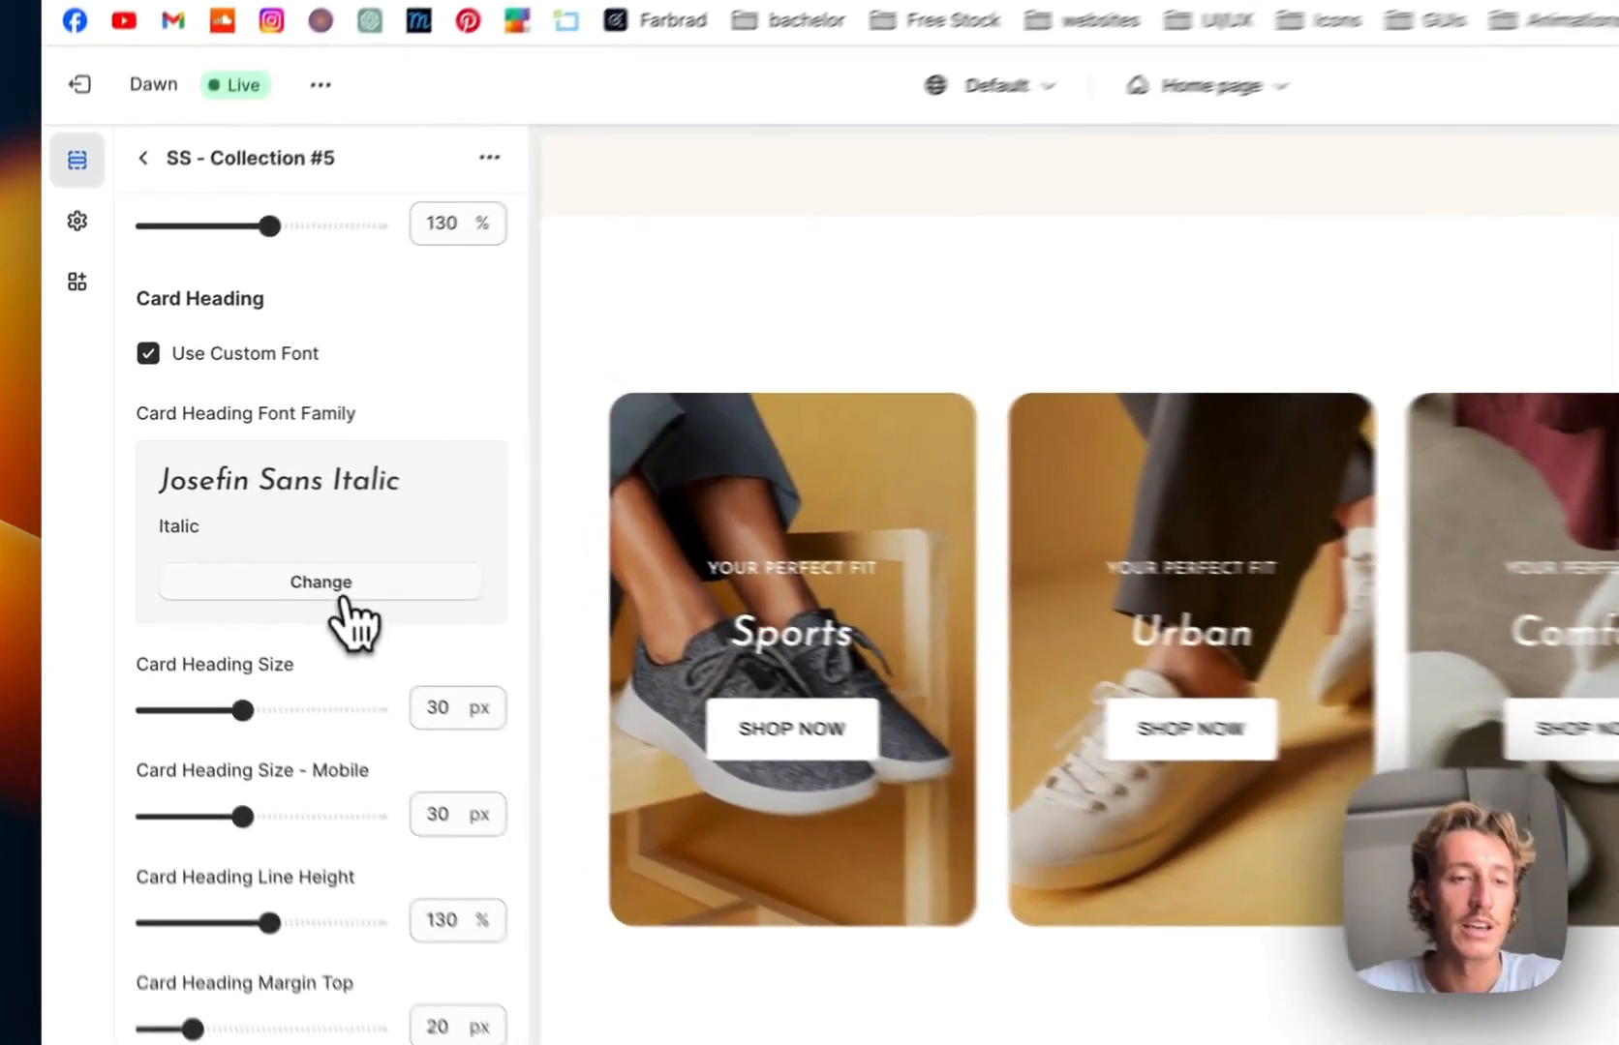
{"action": "left_click", "coordinate": [232, 542]}
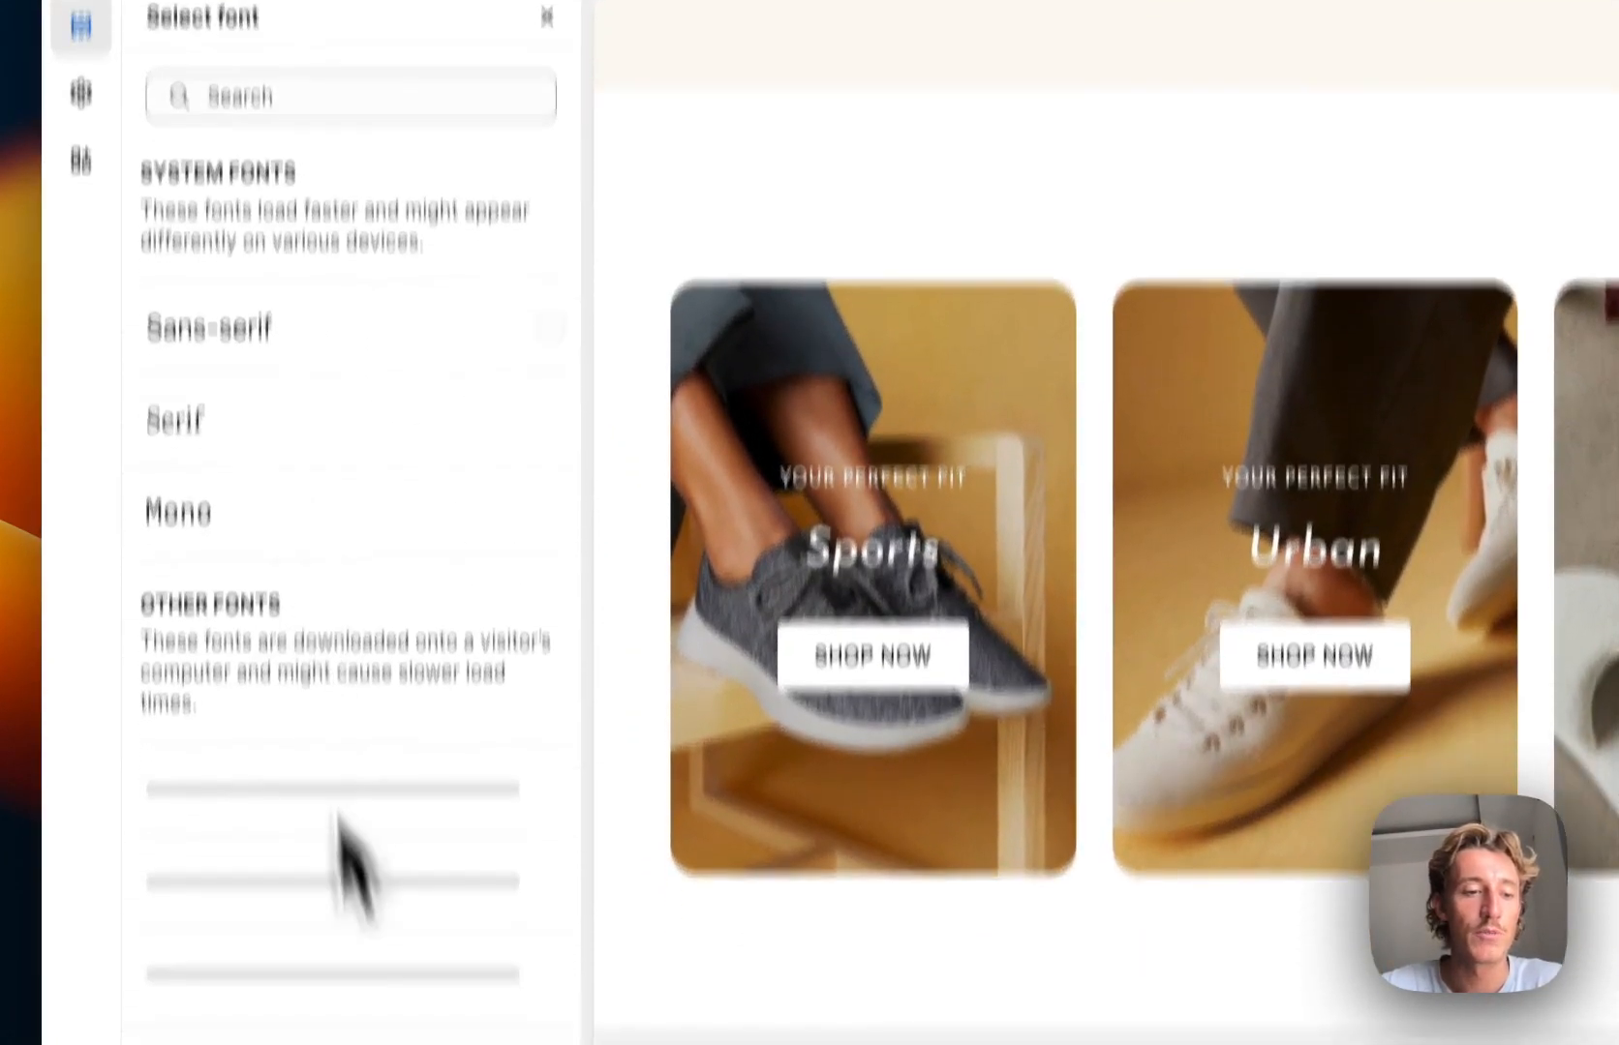
{"action": "left_click", "coordinate": [194, 924]}
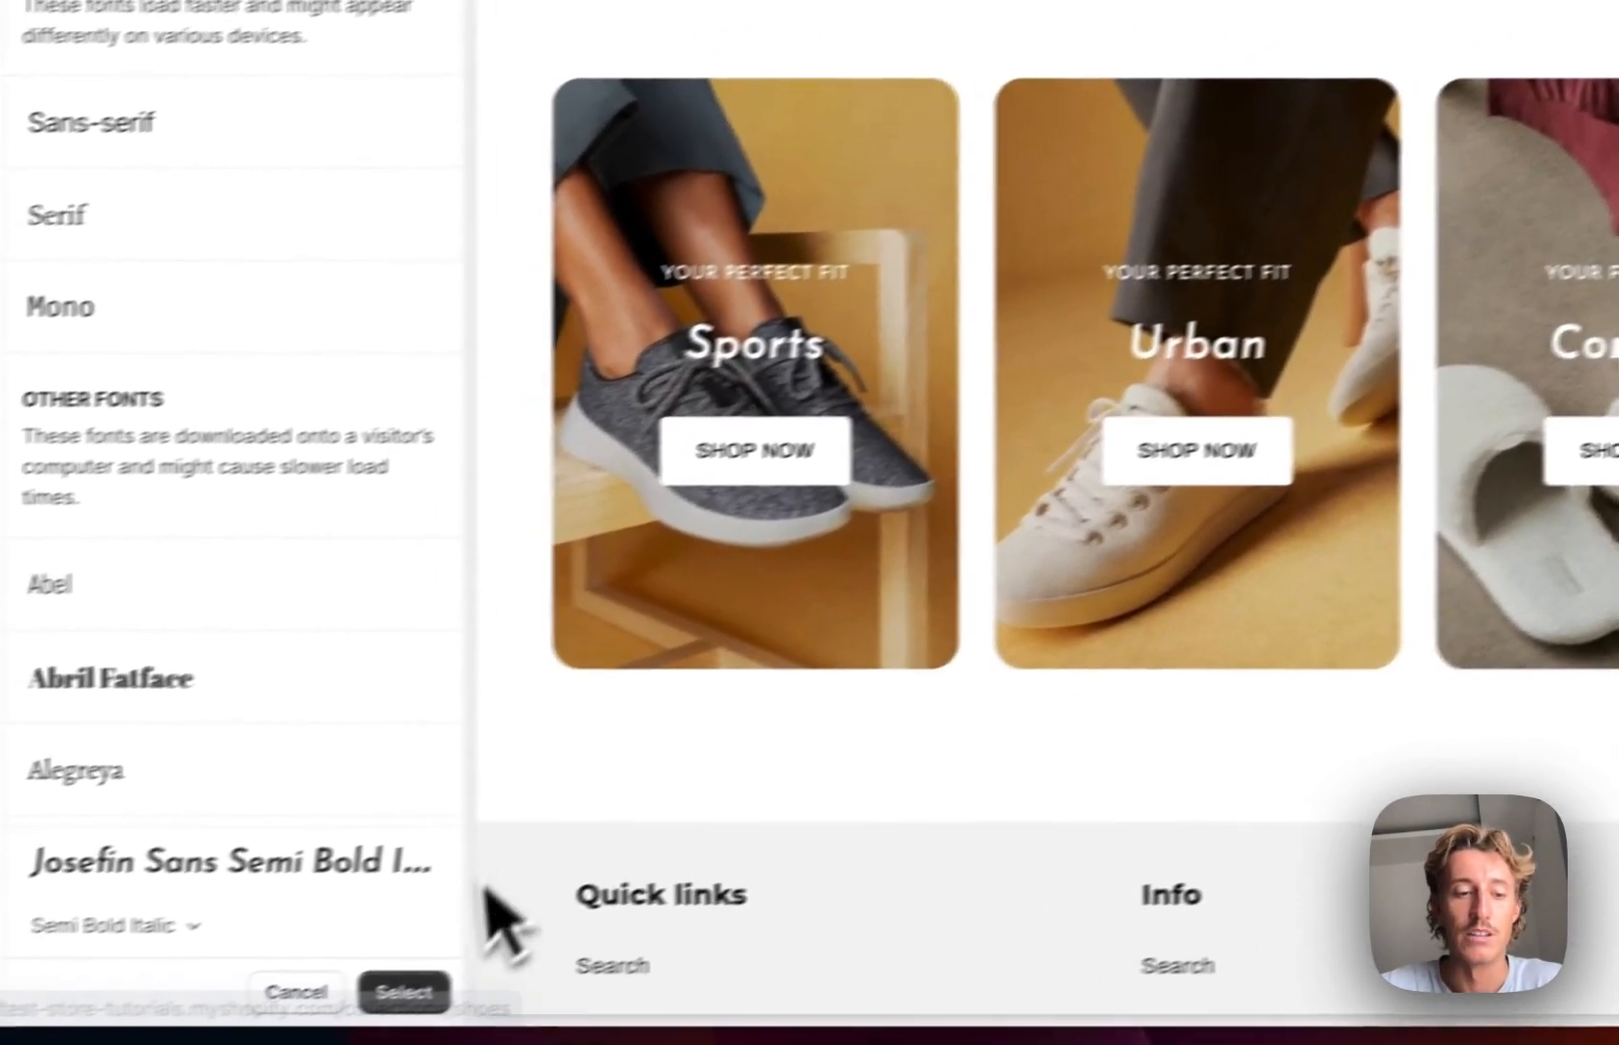
{"action": "left_click", "coordinate": [403, 992]}
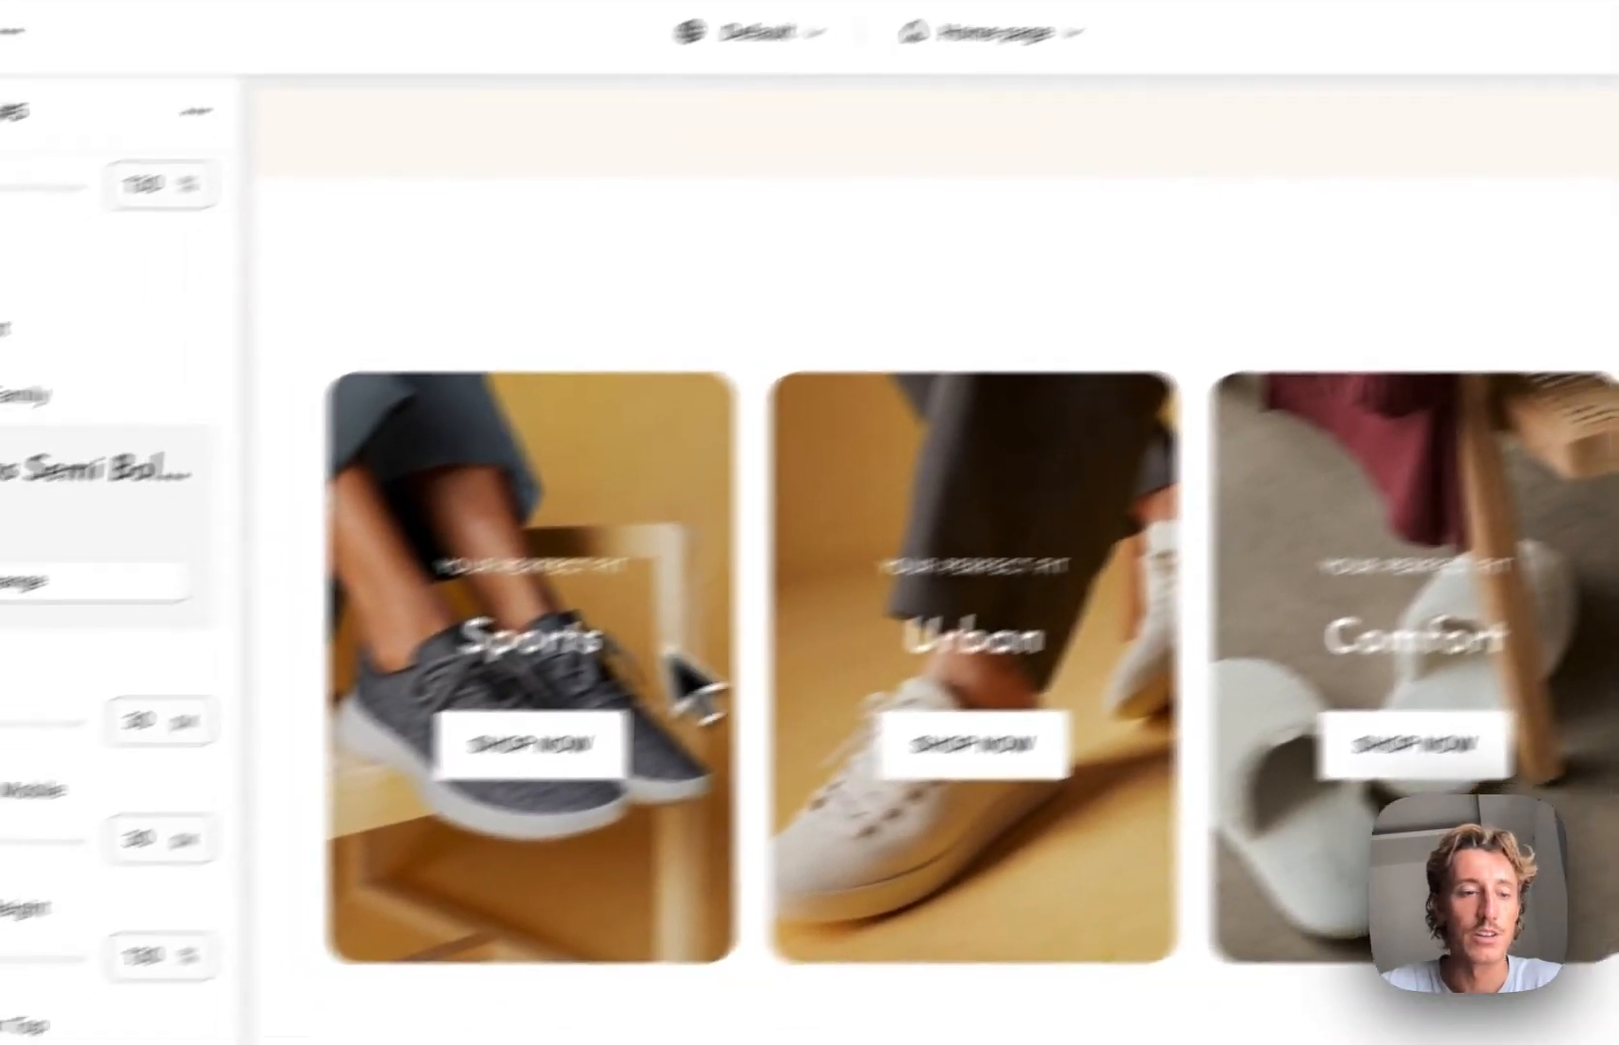
- Review the button and arrow settings, and turn on the slider dots for desktop
{"action": "scroll", "coordinate": [203, 503], "scroll_direction": "down", "scroll_amount": 10}
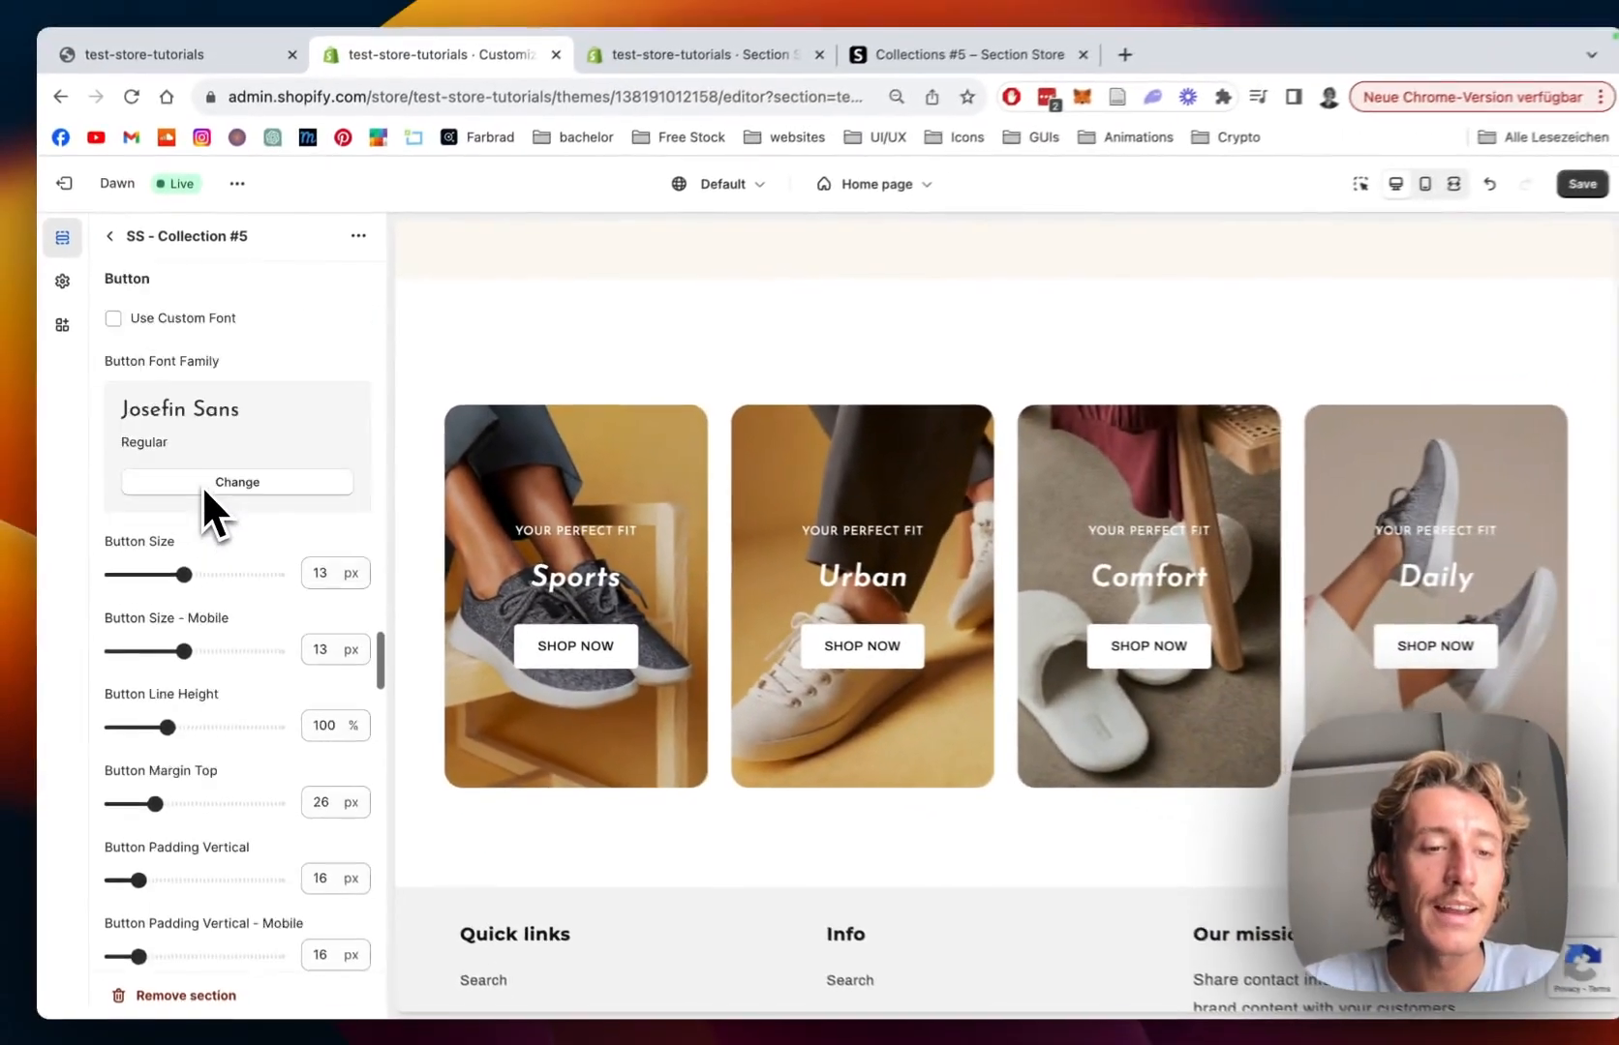
{"action": "scroll", "coordinate": [201, 490], "scroll_direction": "down", "scroll_amount": 2}
{"action": "scroll", "coordinate": [290, 610], "scroll_direction": "up", "scroll_amount": 3}
{"action": "scroll", "coordinate": [286, 586], "scroll_direction": "down", "scroll_amount": 5}
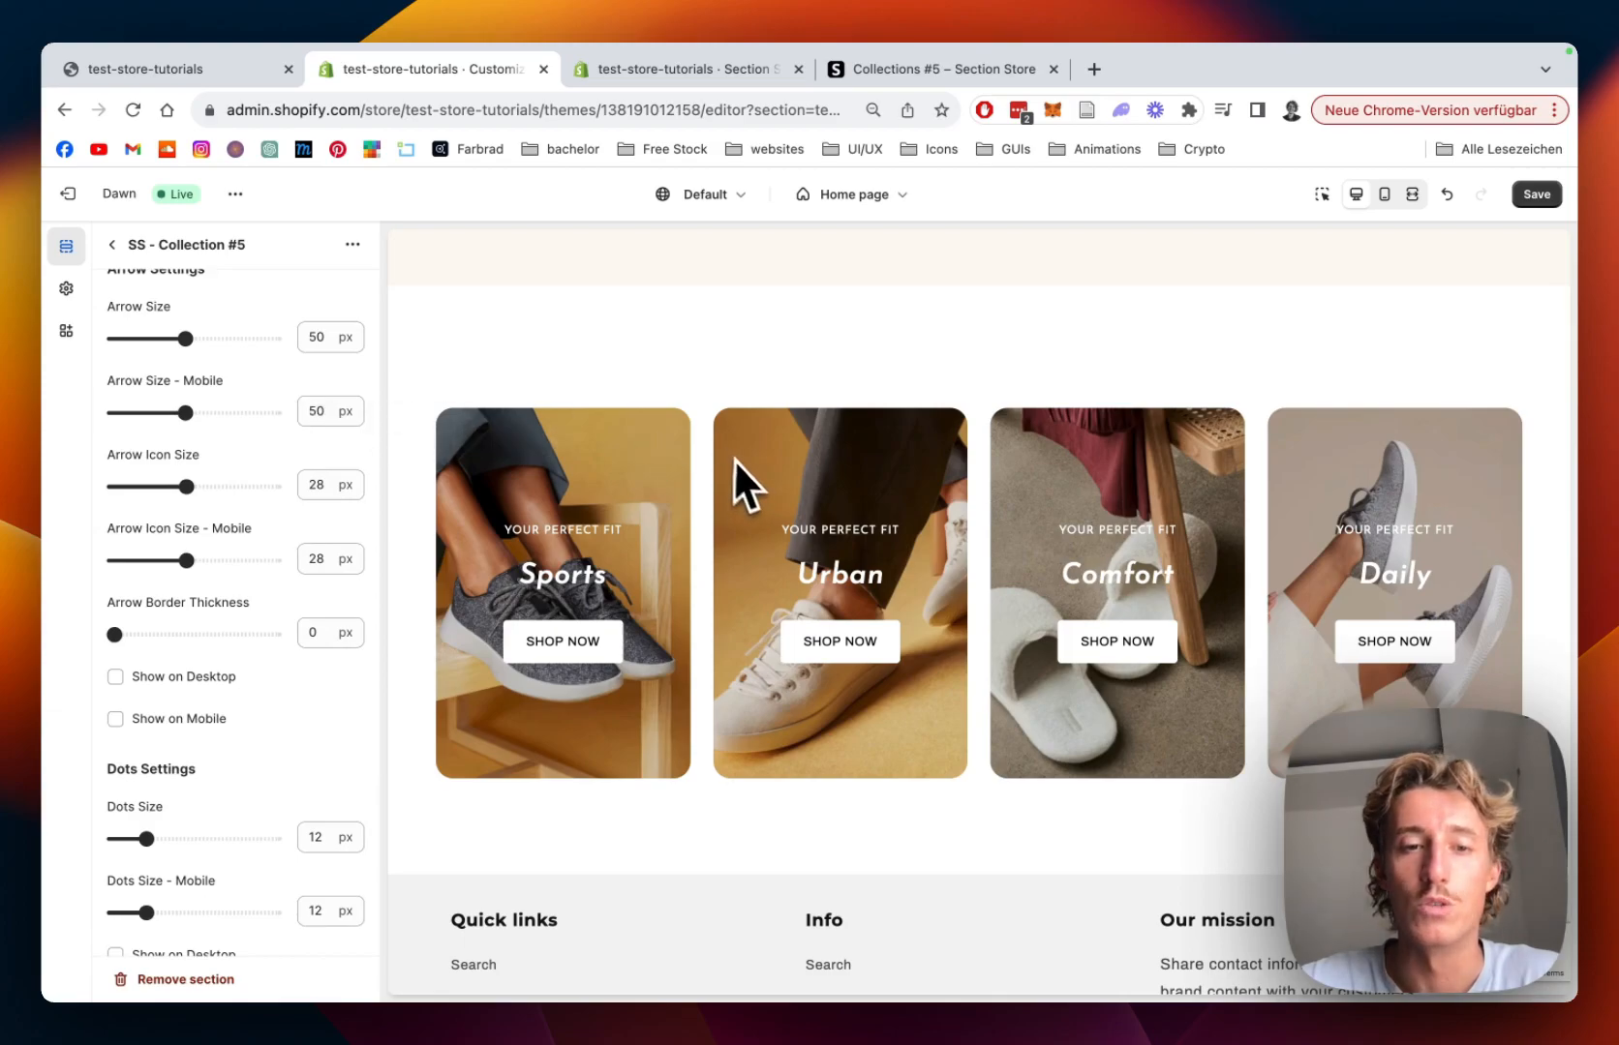
{"action": "scroll", "coordinate": [350, 576], "scroll_direction": "down", "scroll_amount": 3}
{"action": "left_click", "coordinate": [118, 619]}
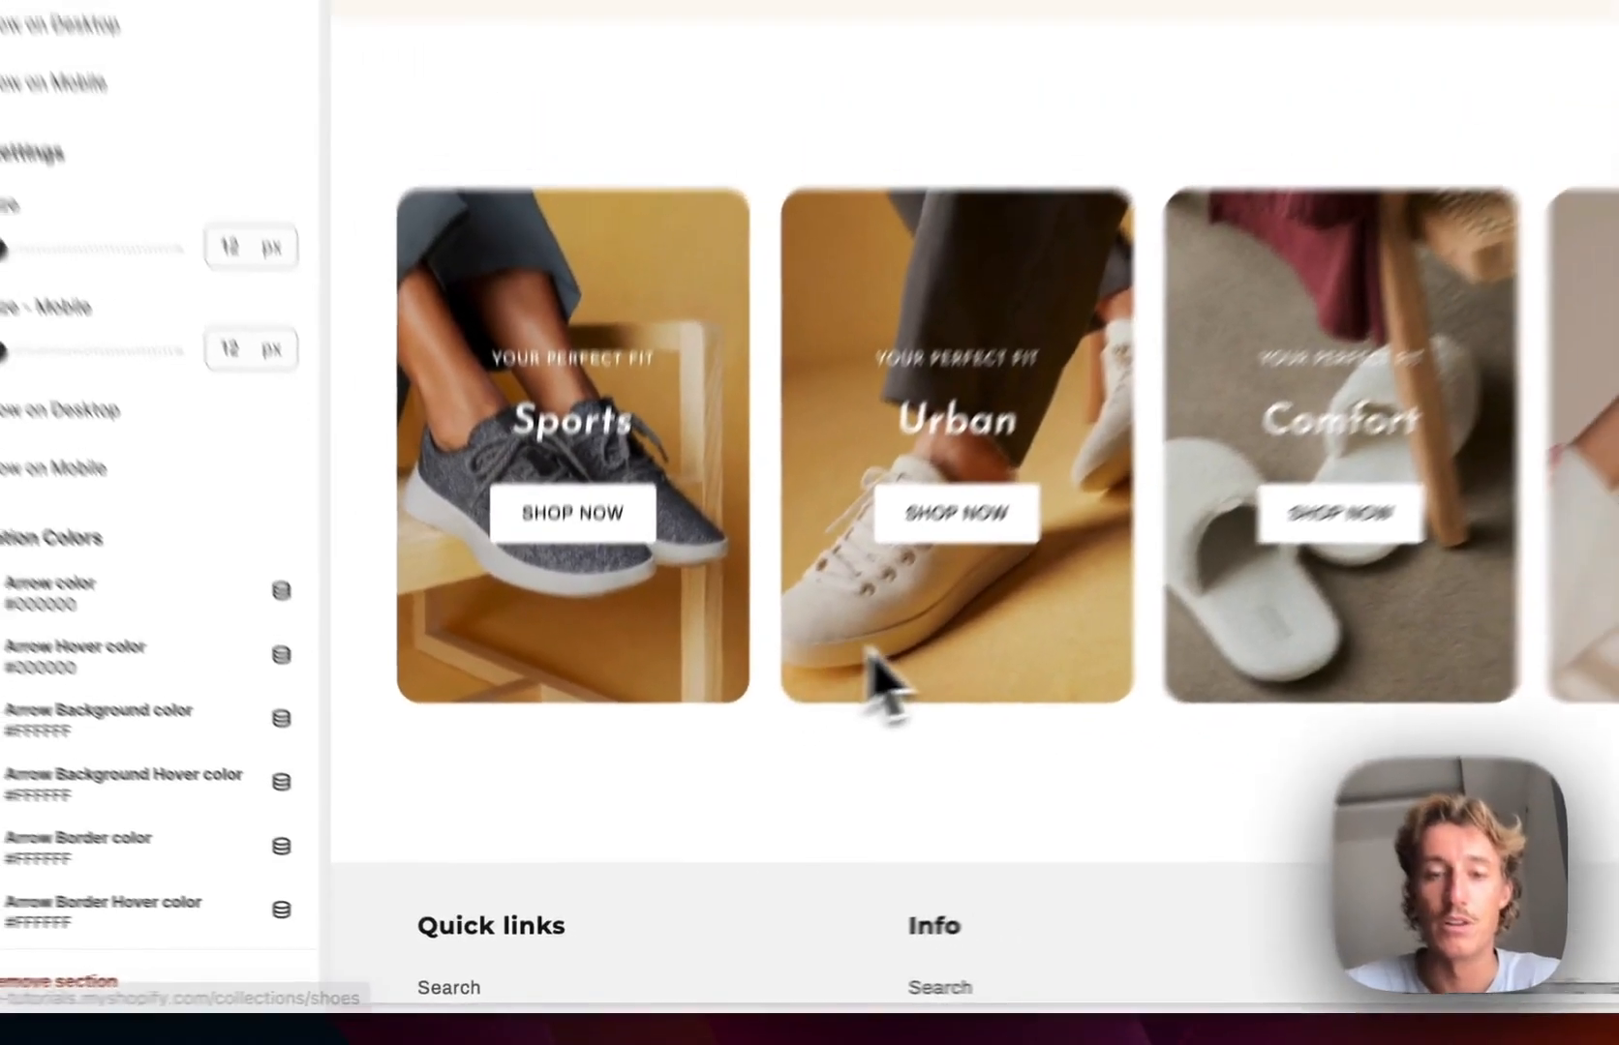
- Set the Card Heading Color to #FFBC7C in the section's card colors
{"action": "scroll", "coordinate": [259, 639], "scroll_direction": "down", "scroll_amount": 10}
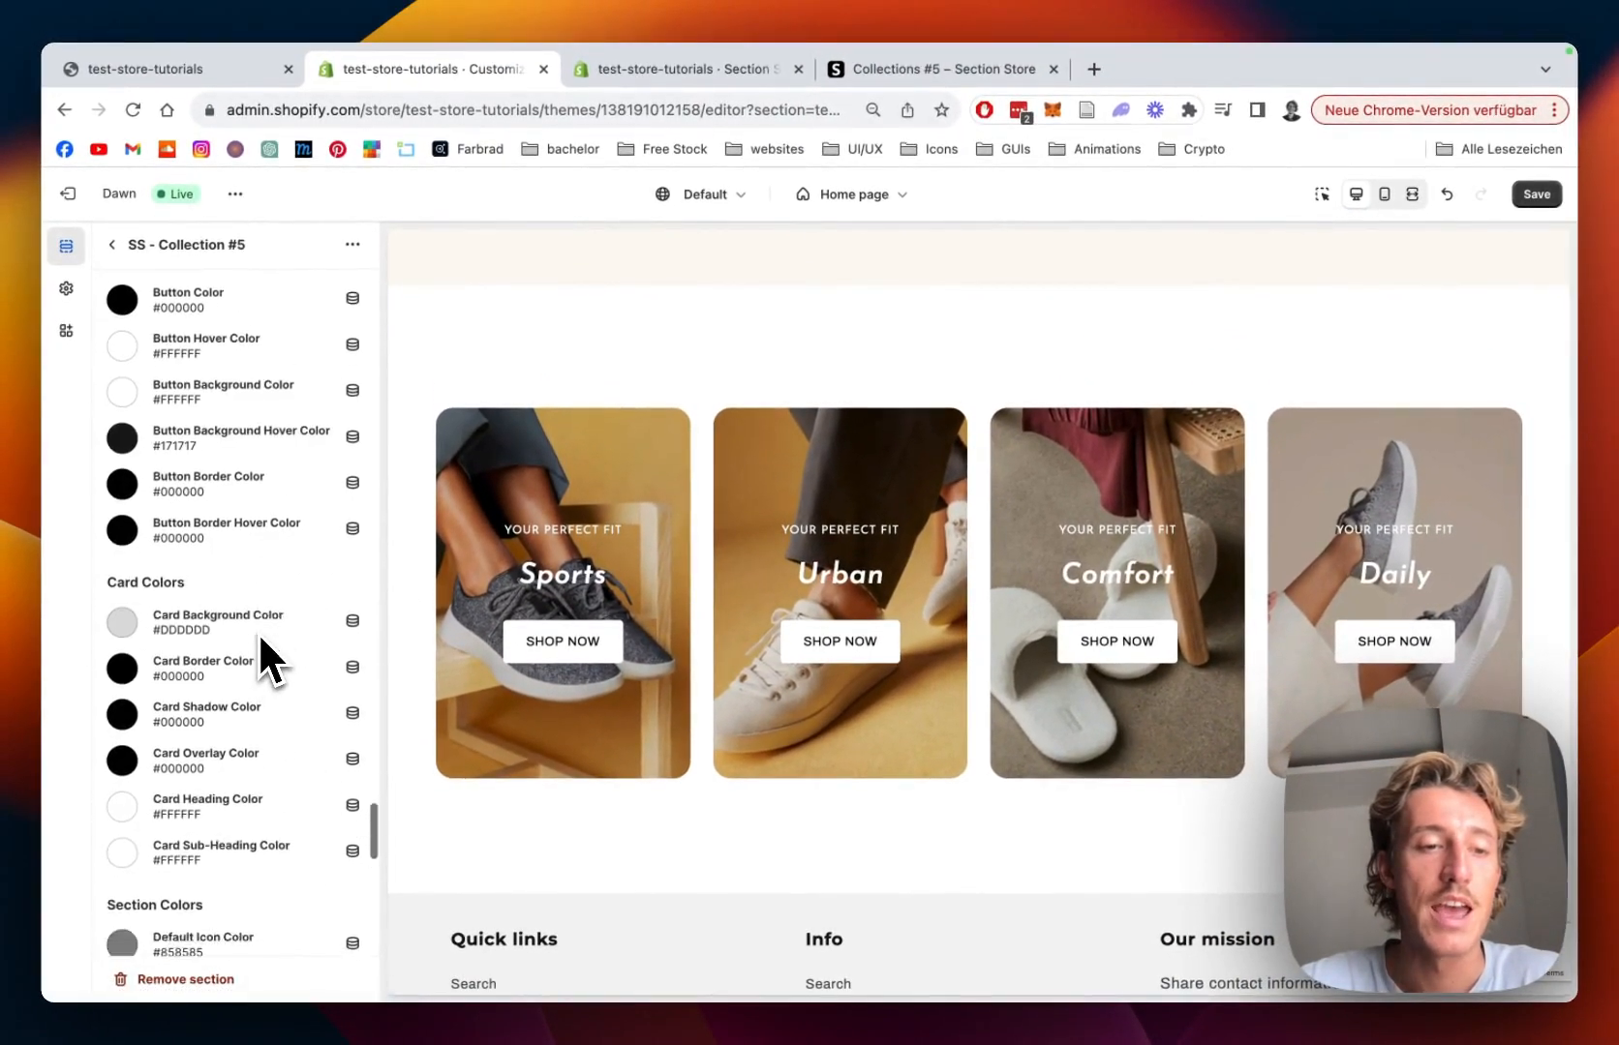
{"action": "scroll", "coordinate": [260, 637], "scroll_direction": "up", "scroll_amount": 3}
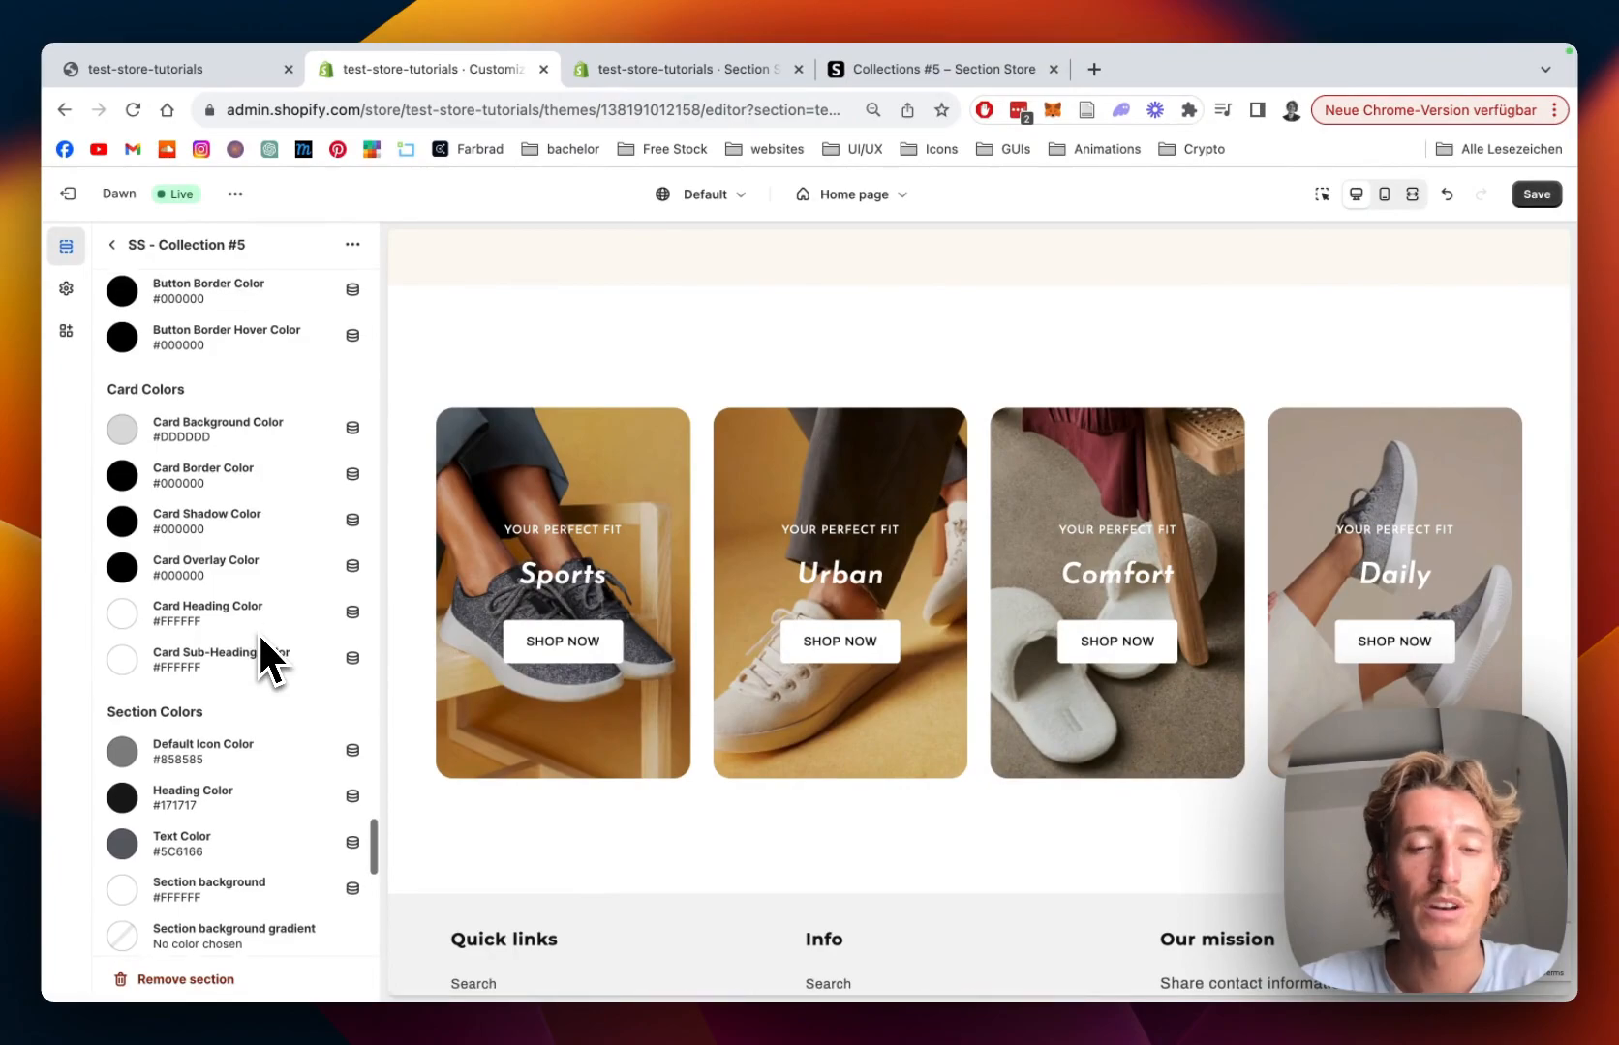
{"action": "scroll", "coordinate": [257, 632], "scroll_direction": "down", "scroll_amount": 2}
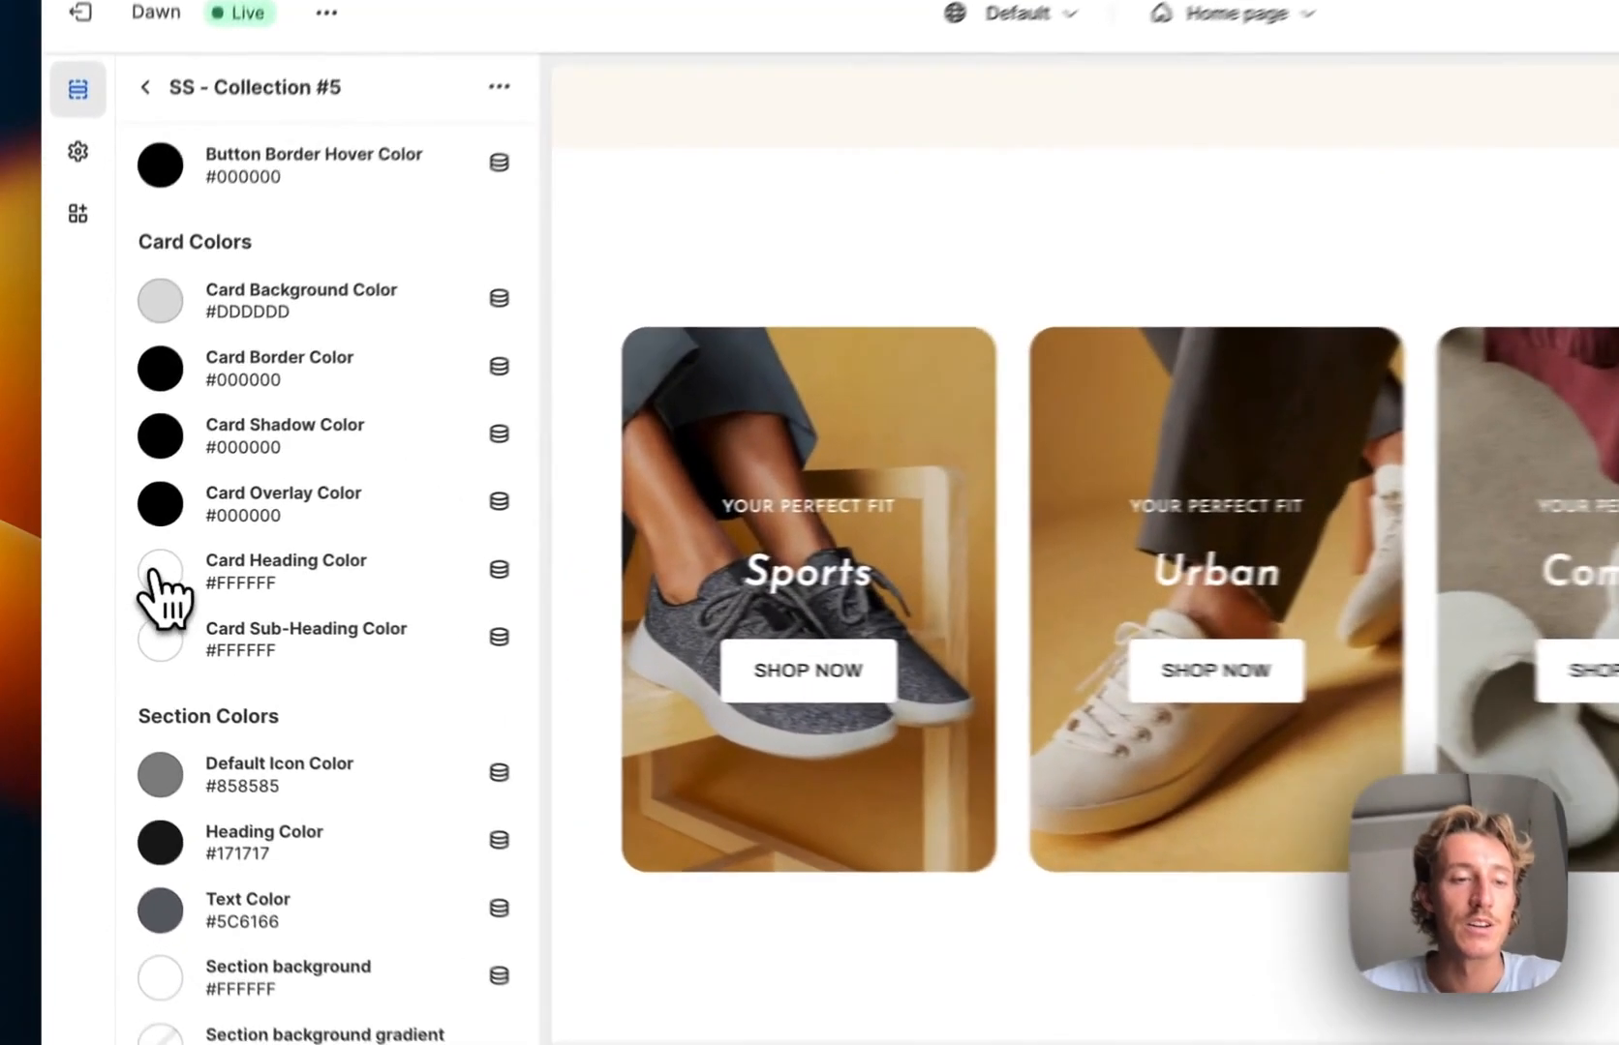
{"action": "left_click", "coordinate": [122, 575]}
{"action": "left_click", "coordinate": [393, 511]}
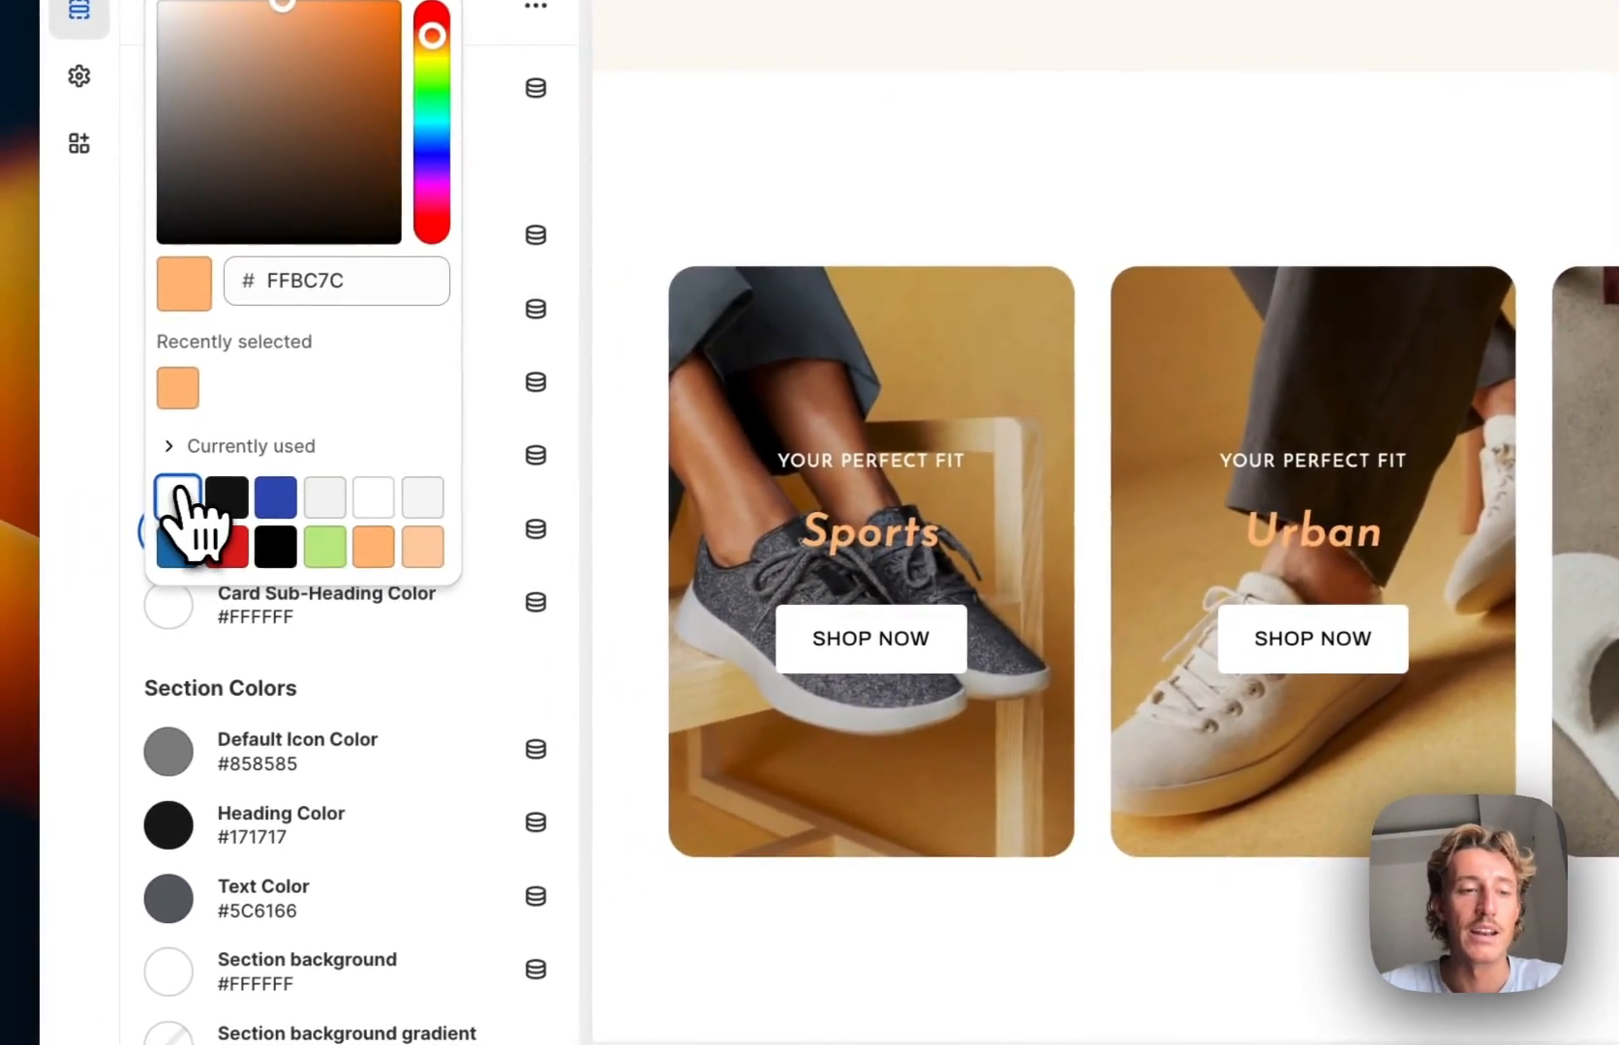
- Set the Card Heading Color to white, check the remaining color and spacing settings, and save the home page
{"action": "left_click", "coordinate": [179, 537]}
{"action": "scroll", "coordinate": [549, 694], "scroll_direction": "down", "scroll_amount": 6}
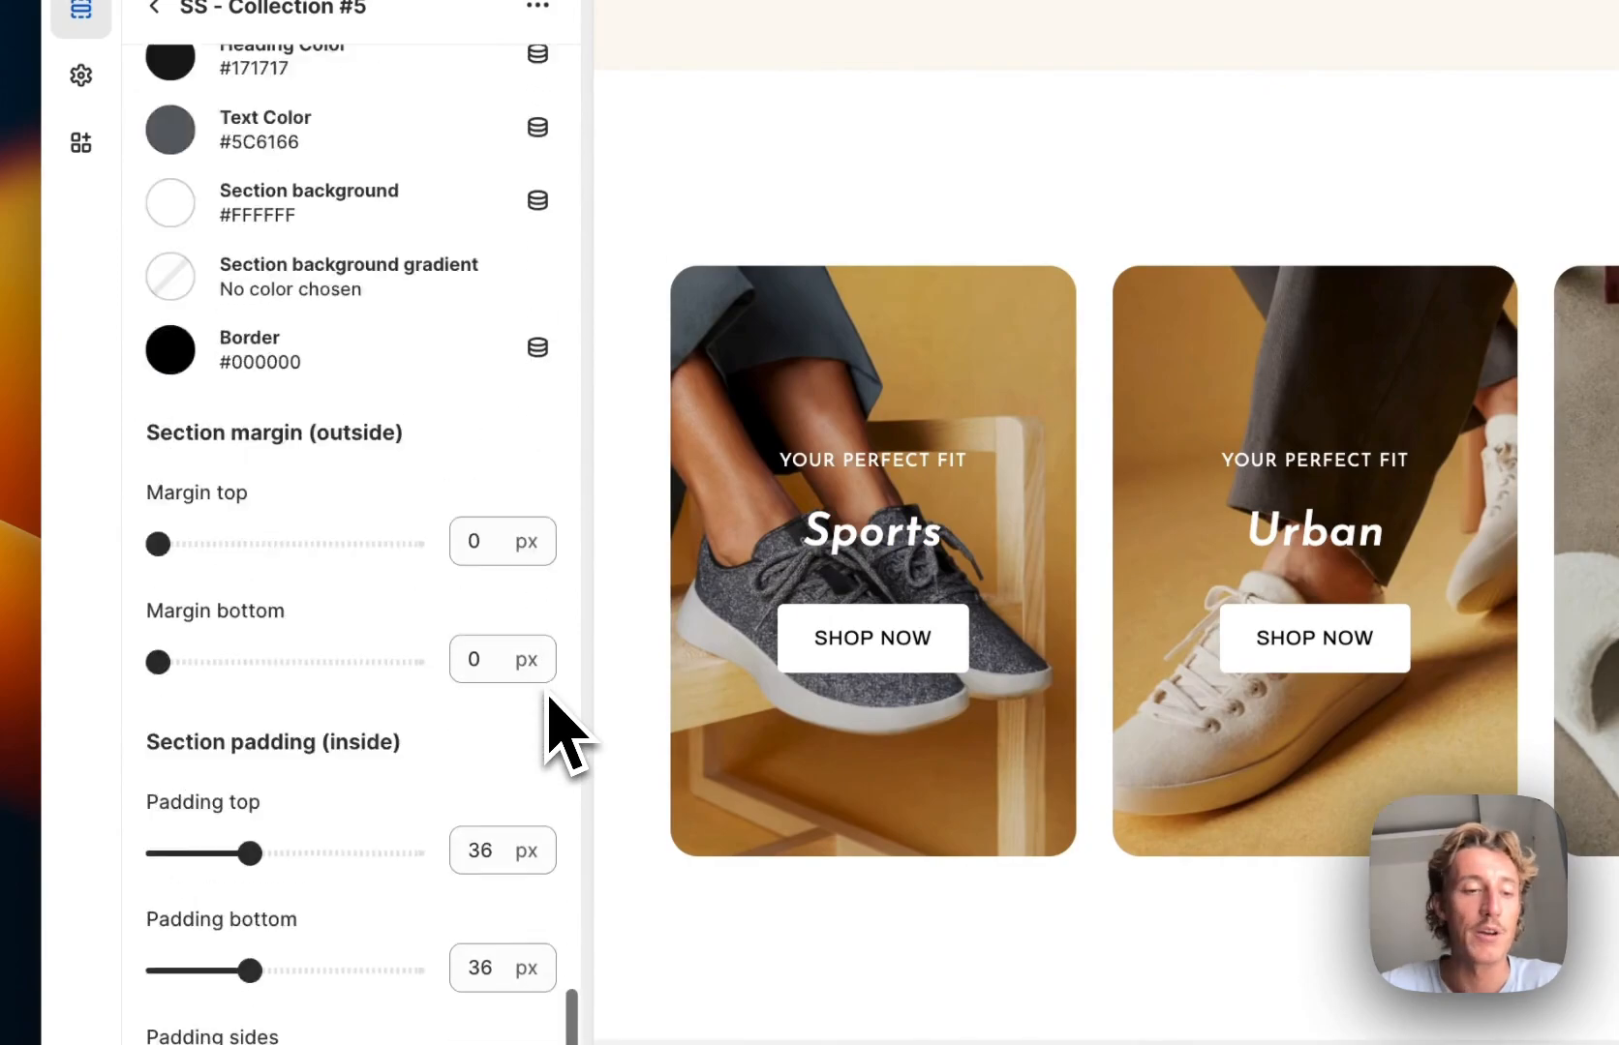
{"action": "scroll", "coordinate": [549, 694], "scroll_direction": "down", "scroll_amount": 1}
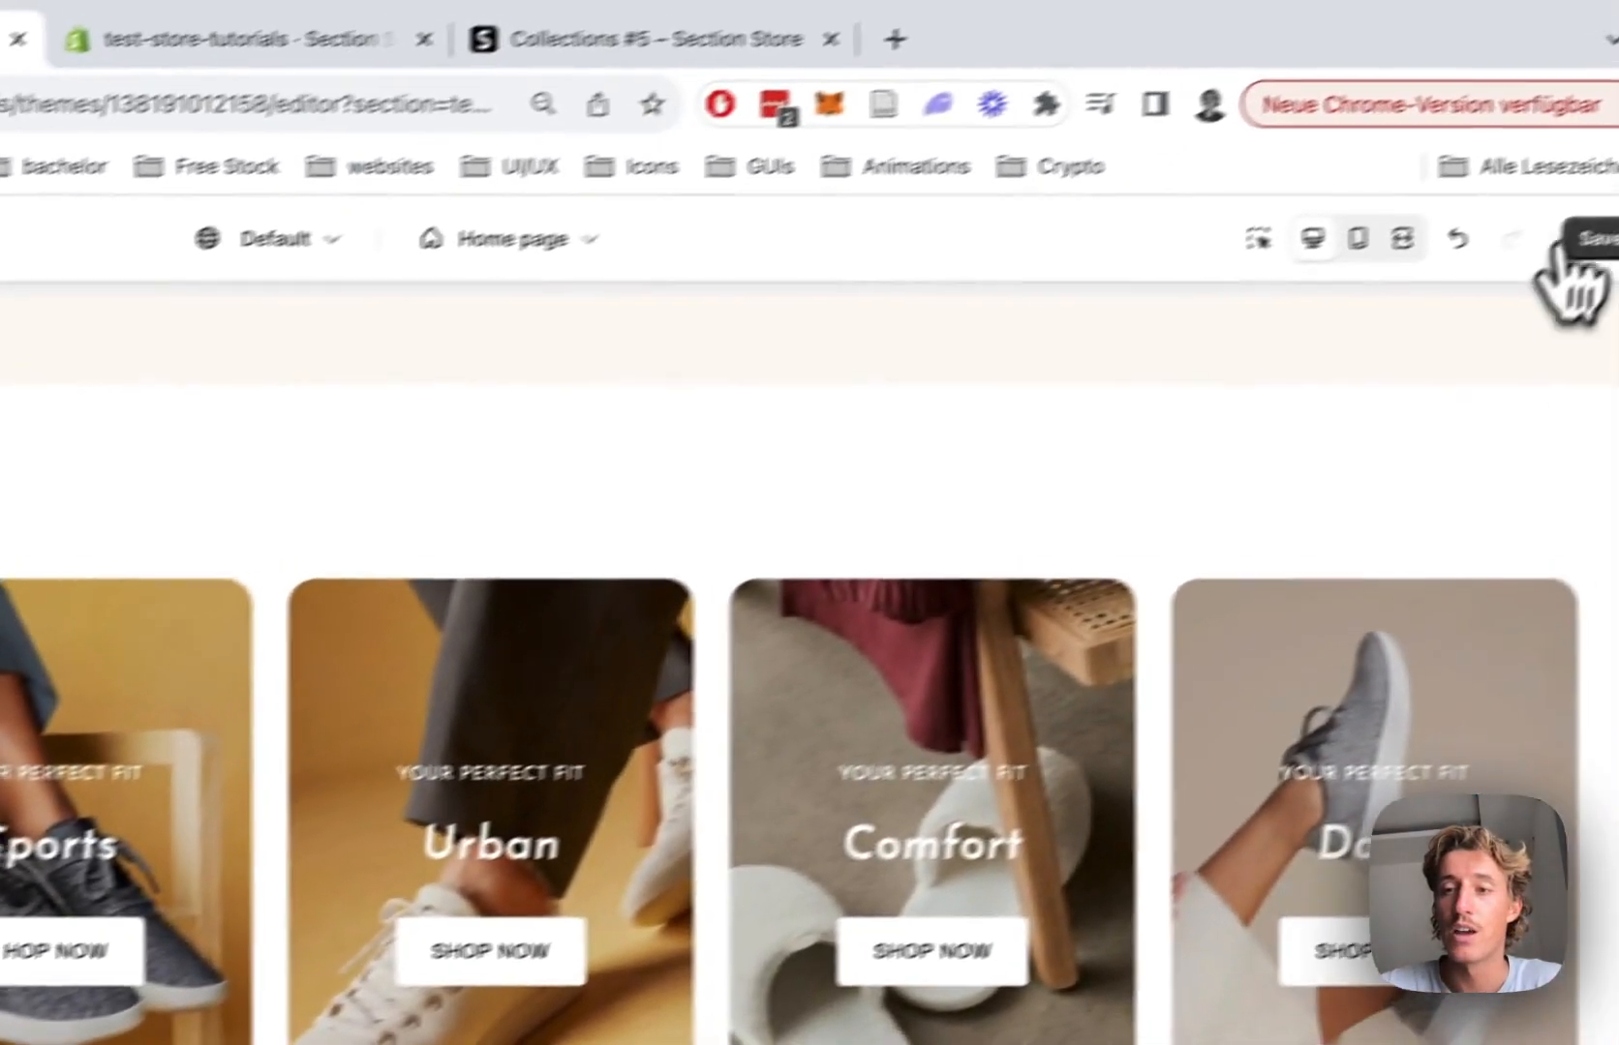
{"action": "left_click", "coordinate": [1518, 265]}
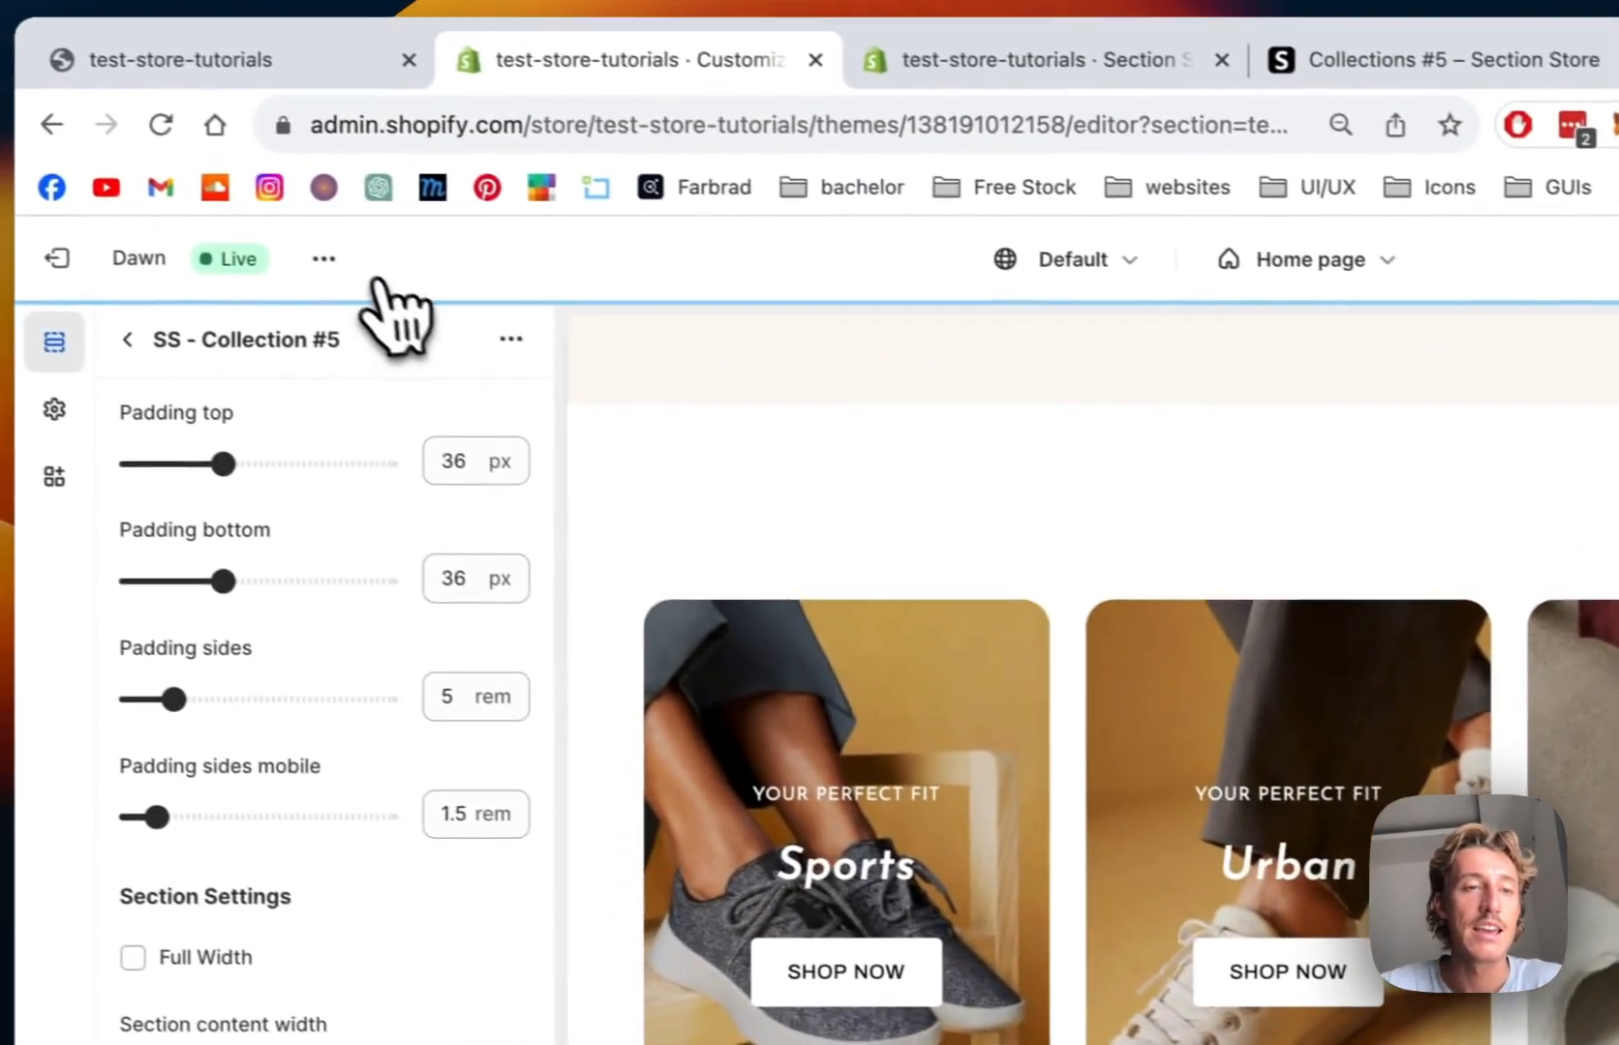
- View the live Dawn storefront and find the Sports, Urban, Comfort and Daily collection cards on the home page
{"action": "left_click", "coordinate": [323, 259]}
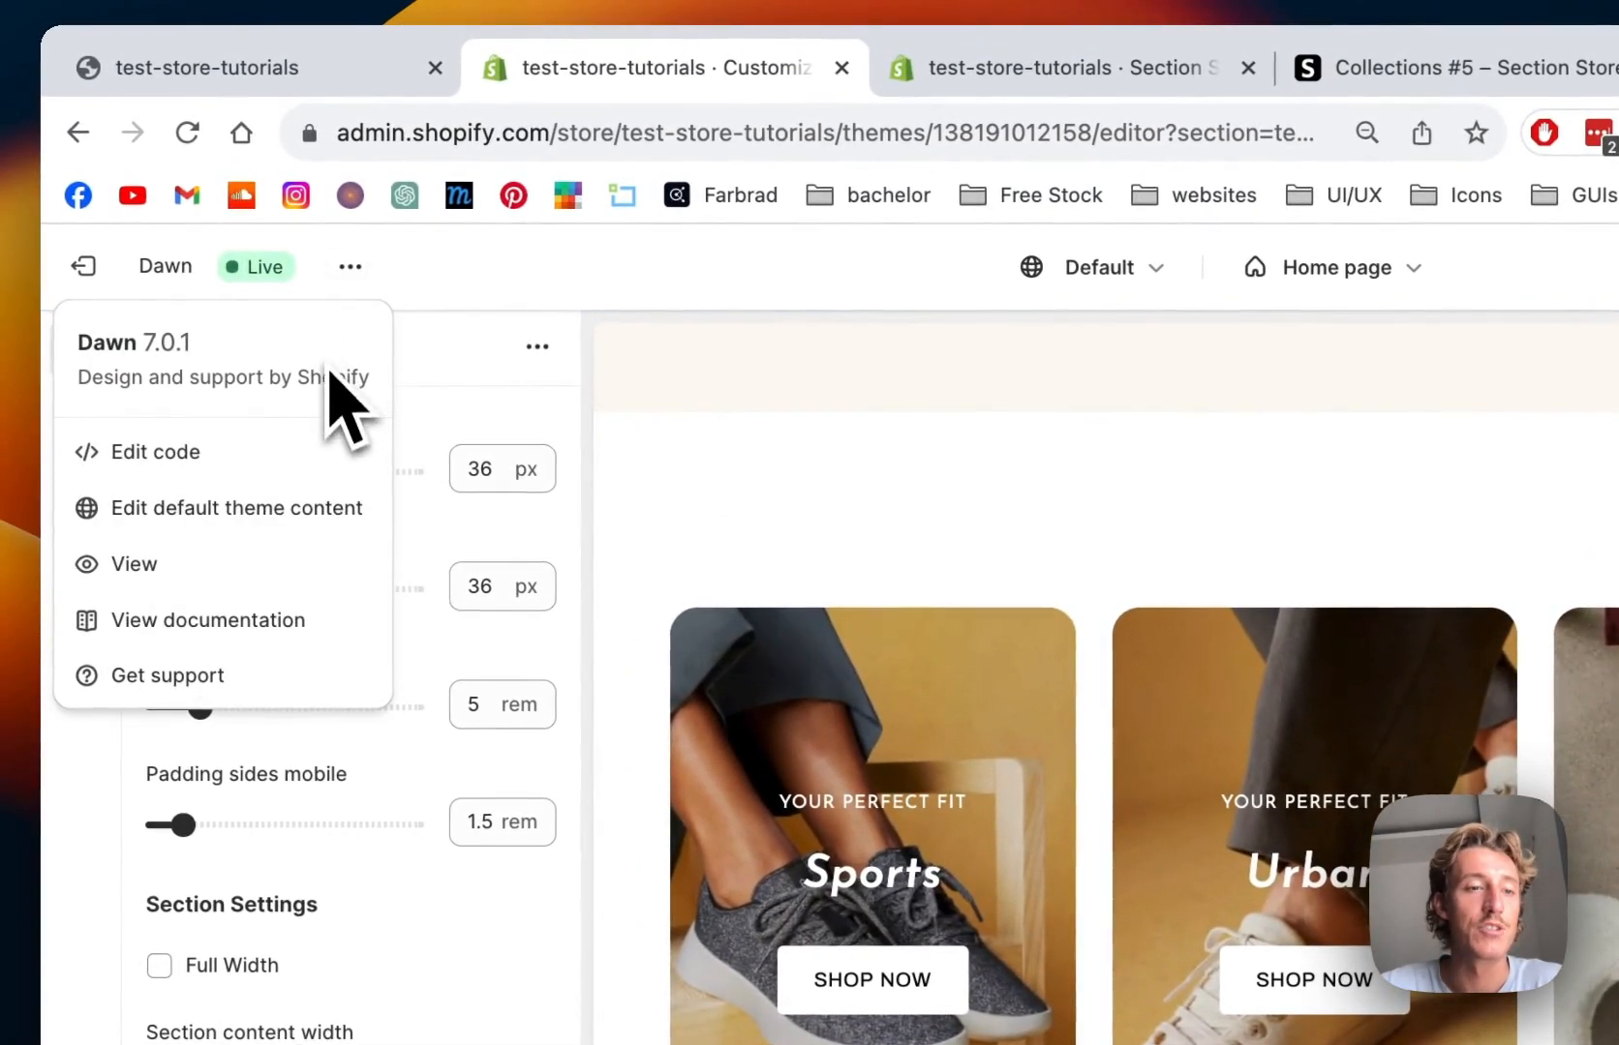
{"action": "left_click", "coordinate": [223, 566]}
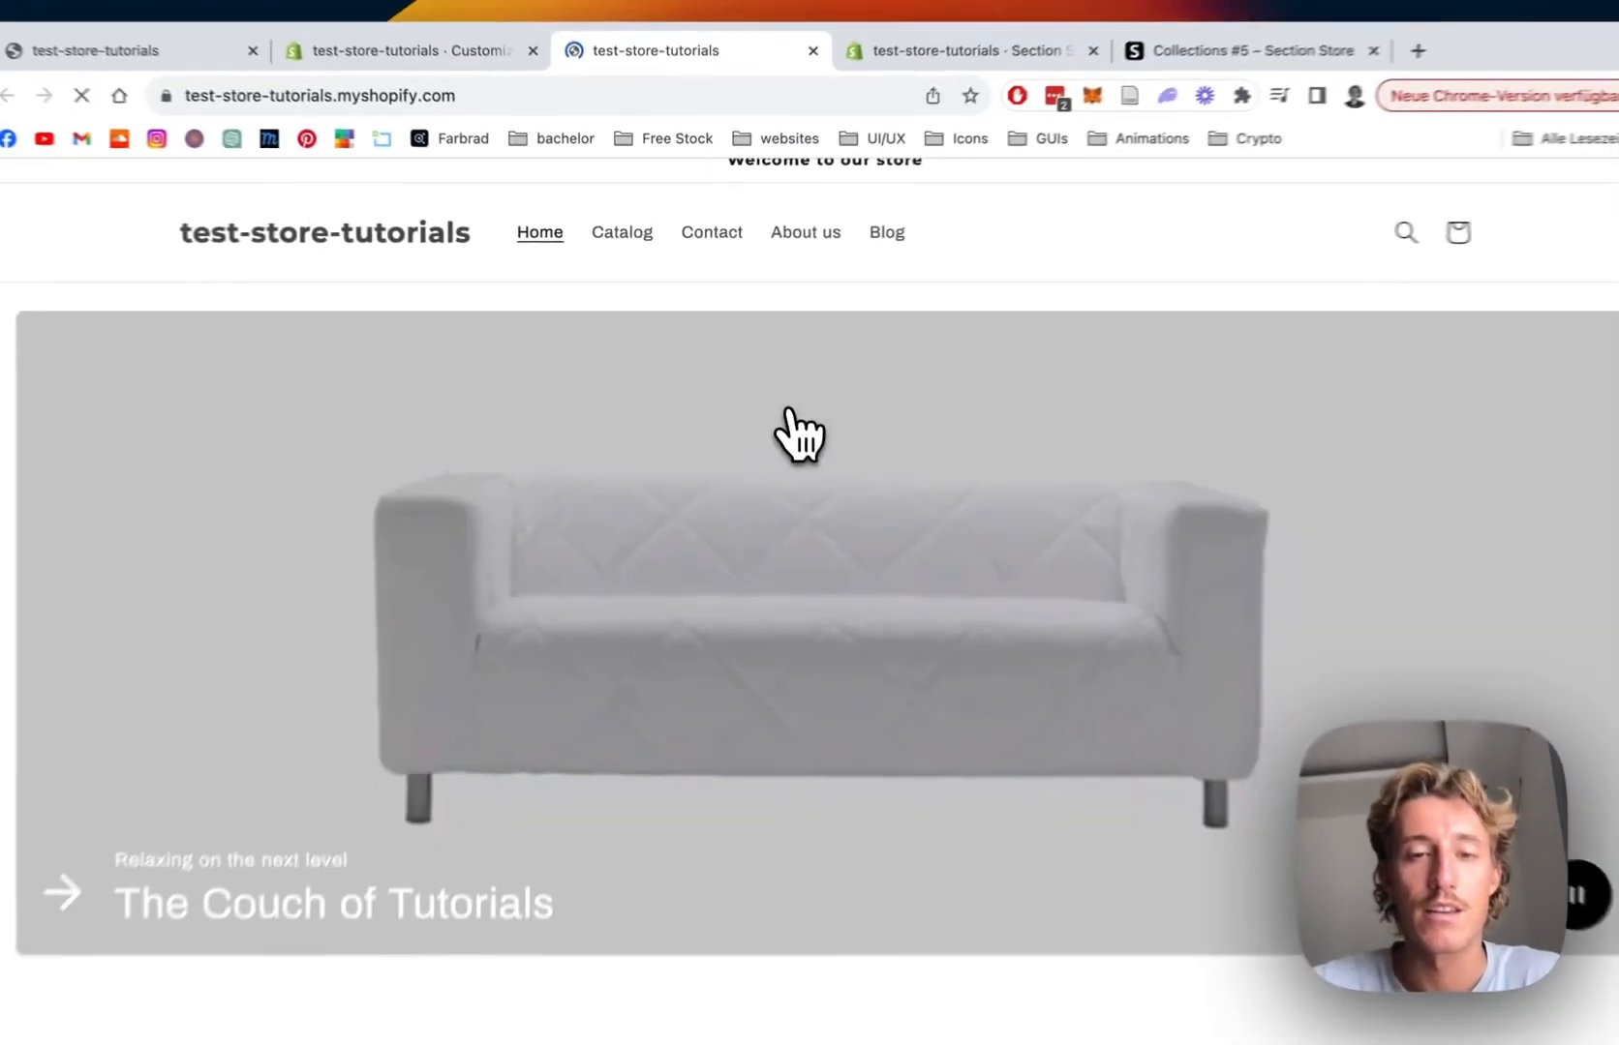
{"action": "scroll", "coordinate": [849, 483], "scroll_direction": "down", "scroll_amount": 15}
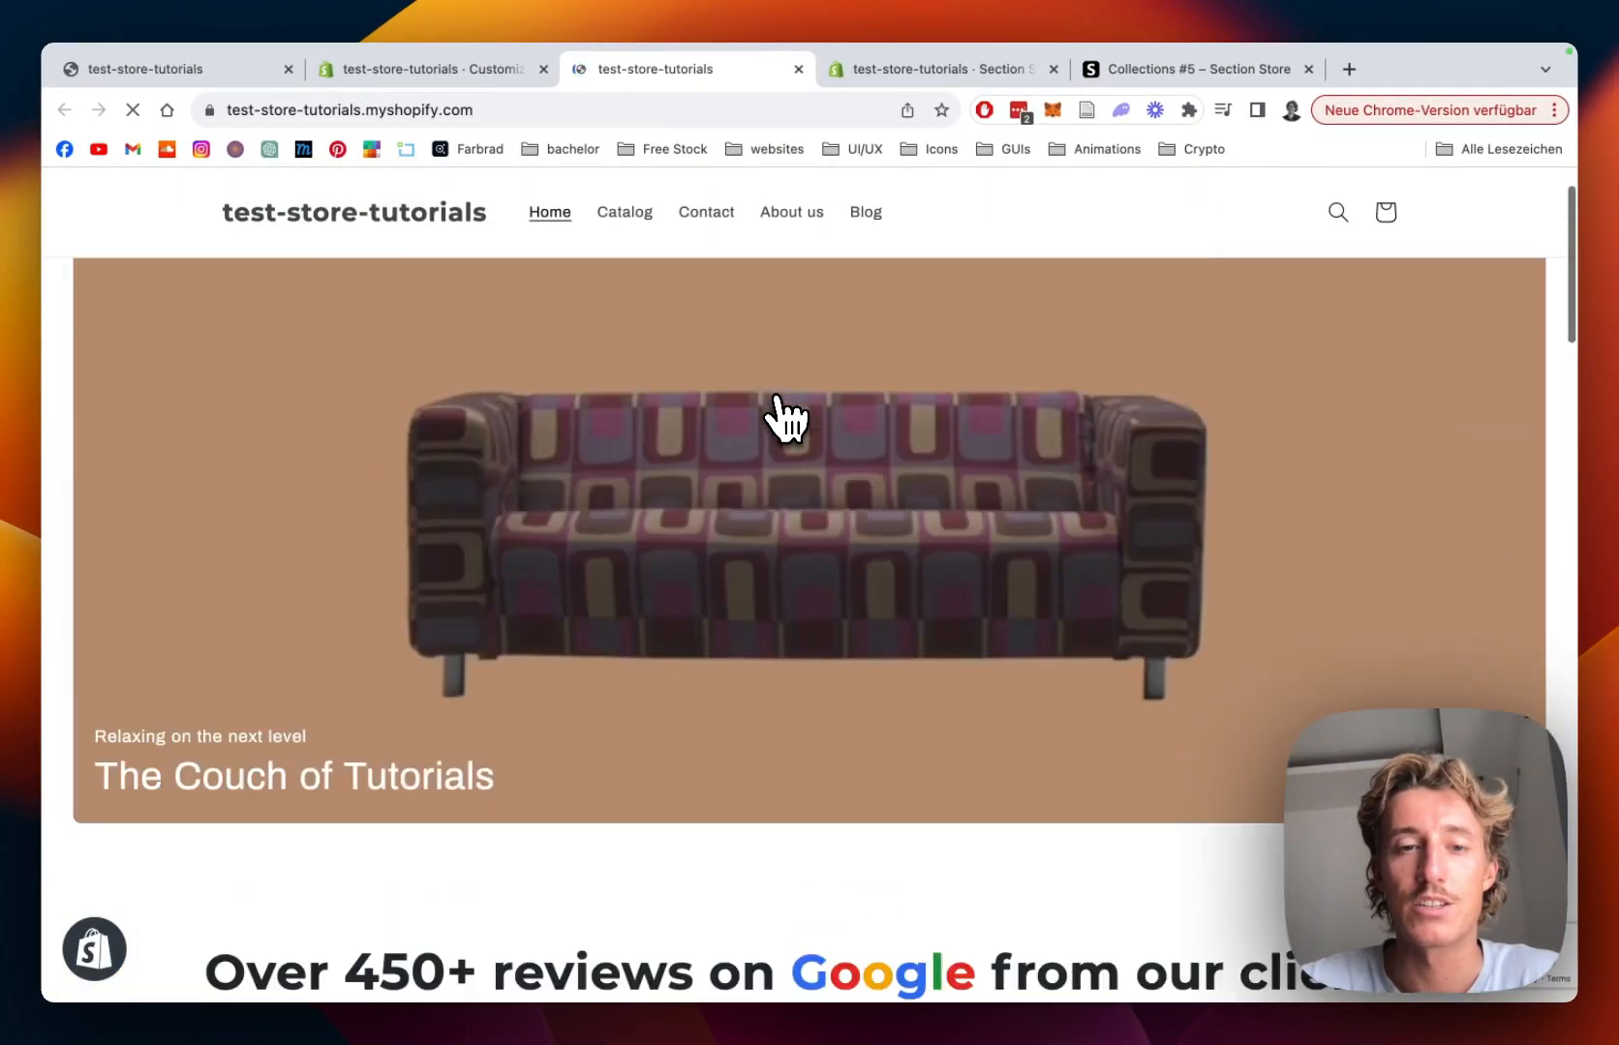
{"action": "scroll", "coordinate": [776, 397], "scroll_direction": "up", "scroll_amount": 1}
{"action": "scroll", "coordinate": [777, 397], "scroll_direction": "down", "scroll_amount": 12}
{"action": "scroll", "coordinate": [777, 397], "scroll_direction": "up", "scroll_amount": 2}
{"action": "scroll", "coordinate": [776, 397], "scroll_direction": "down", "scroll_amount": 9}
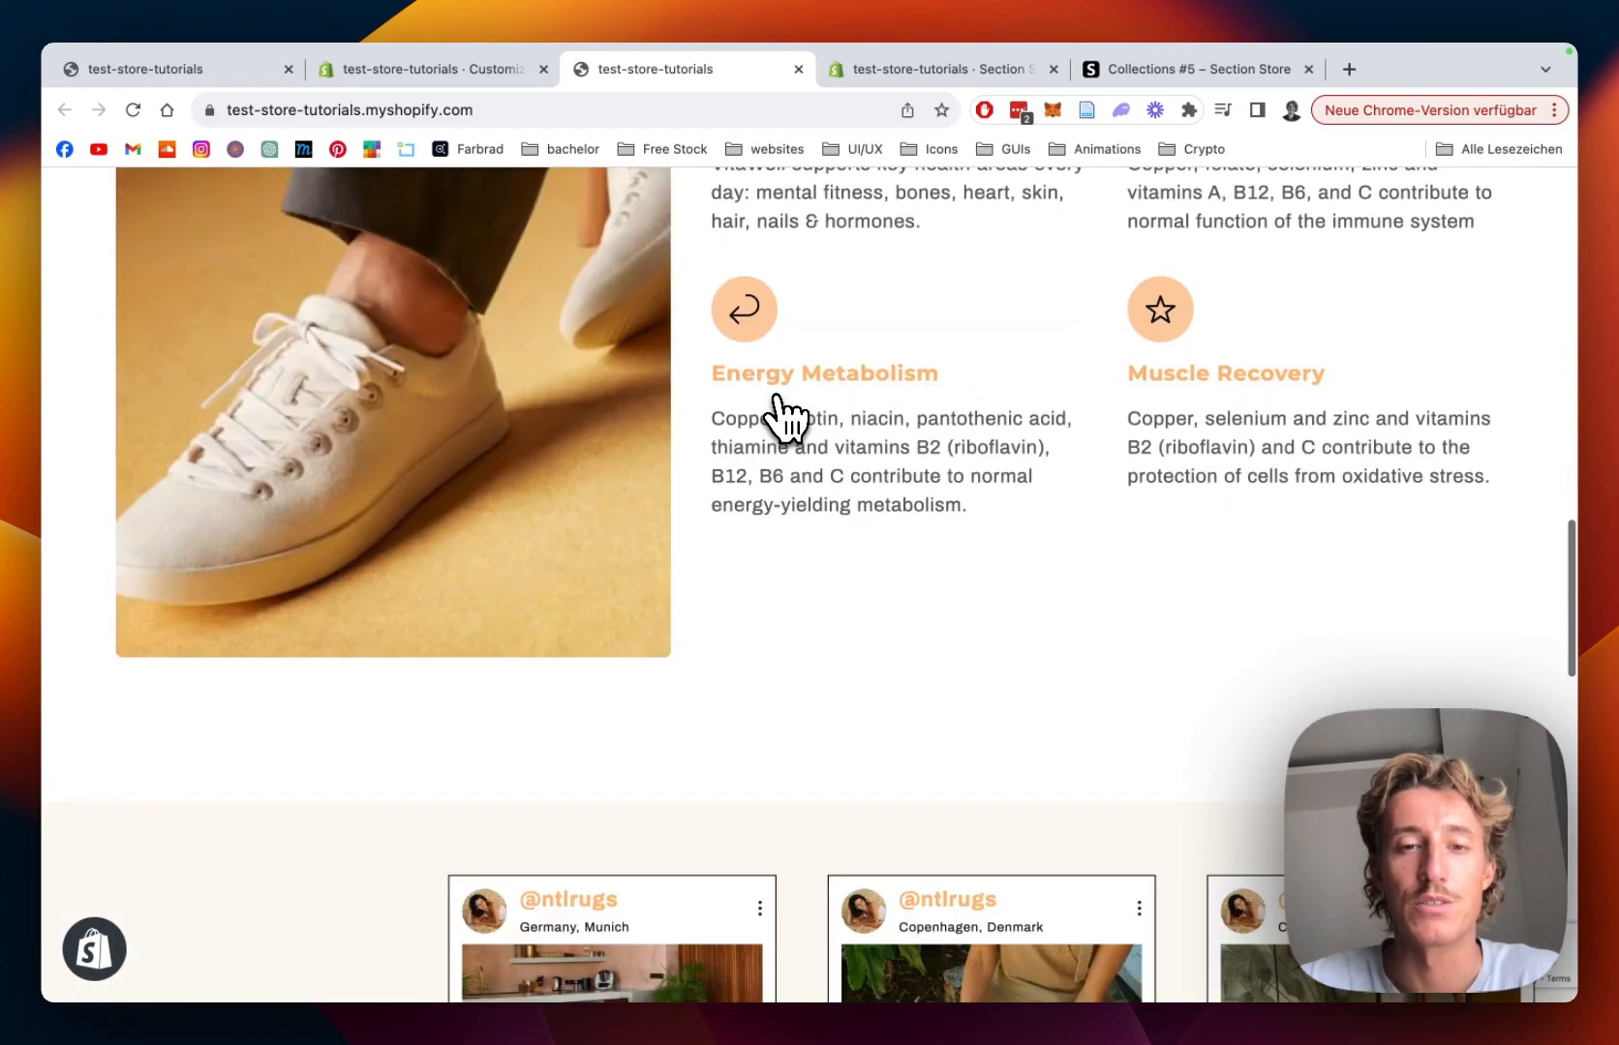
{"action": "scroll", "coordinate": [784, 417], "scroll_direction": "down", "scroll_amount": 12}
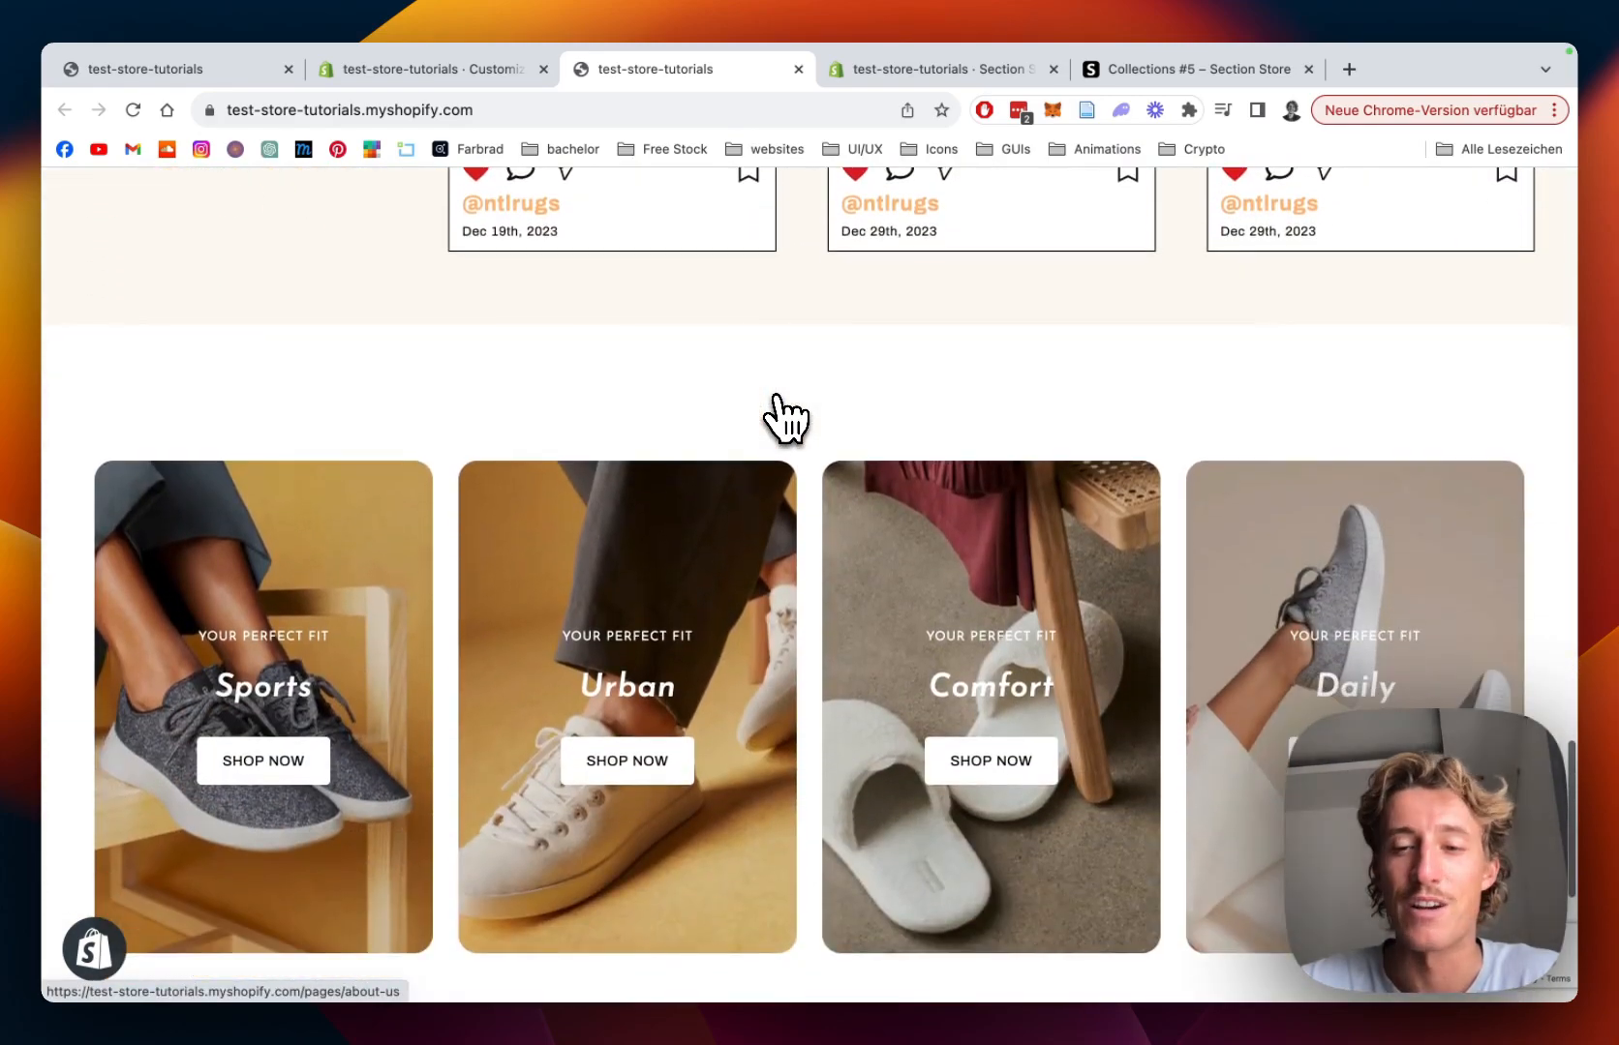
- Examine how the shoe collection cards sit below the Instagram section on the live home page
{"action": "scroll", "coordinate": [786, 416], "scroll_direction": "up", "scroll_amount": 8}
{"action": "scroll", "coordinate": [786, 417], "scroll_direction": "down", "scroll_amount": 3}
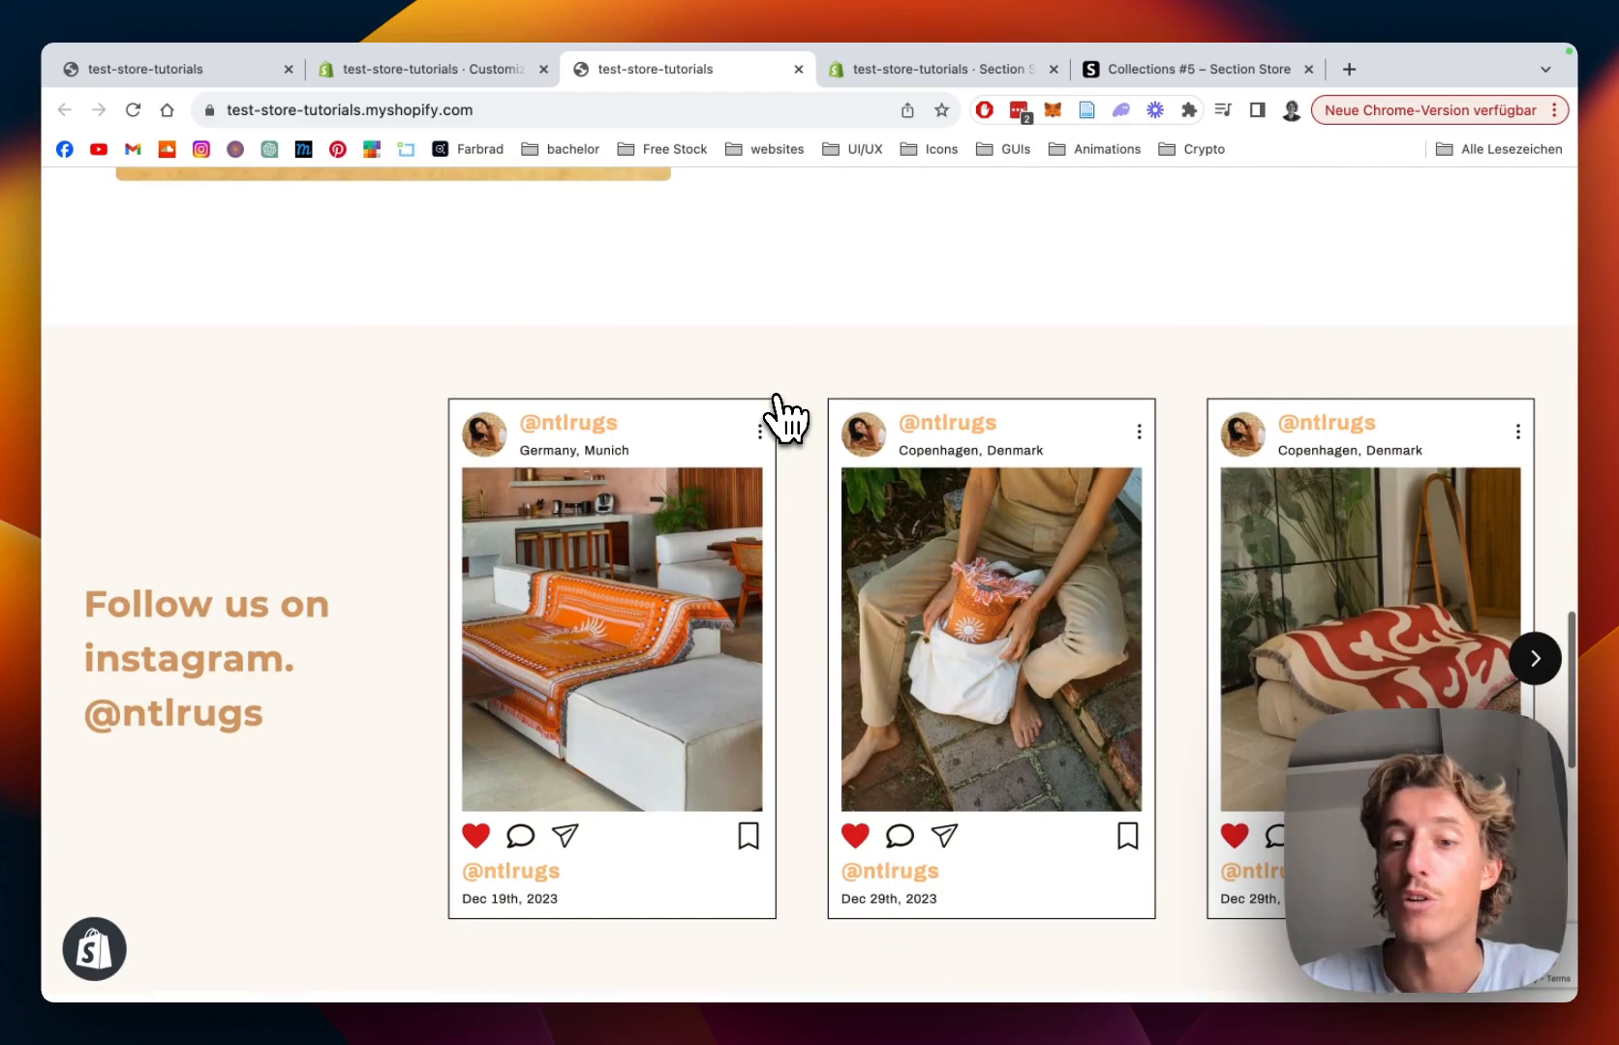
{"action": "scroll", "coordinate": [786, 418], "scroll_direction": "down", "scroll_amount": 2}
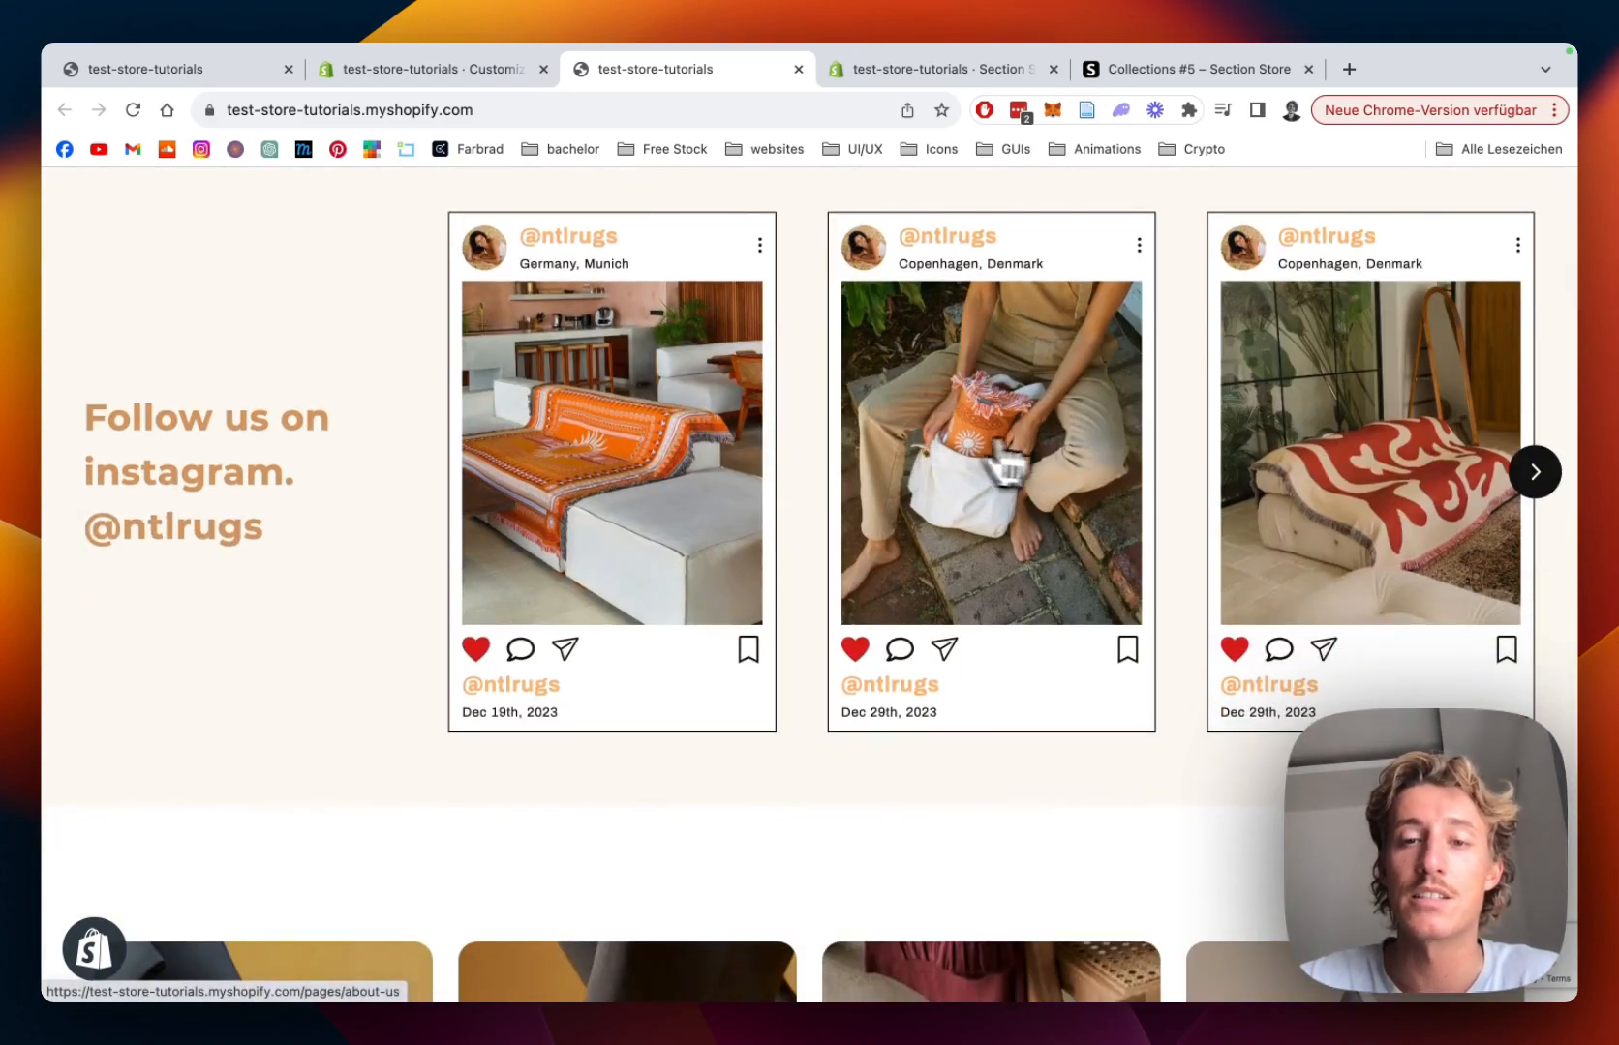
{"action": "scroll", "coordinate": [1048, 459], "scroll_direction": "down", "scroll_amount": 5}
{"action": "scroll", "coordinate": [1109, 462], "scroll_direction": "up", "scroll_amount": 7}
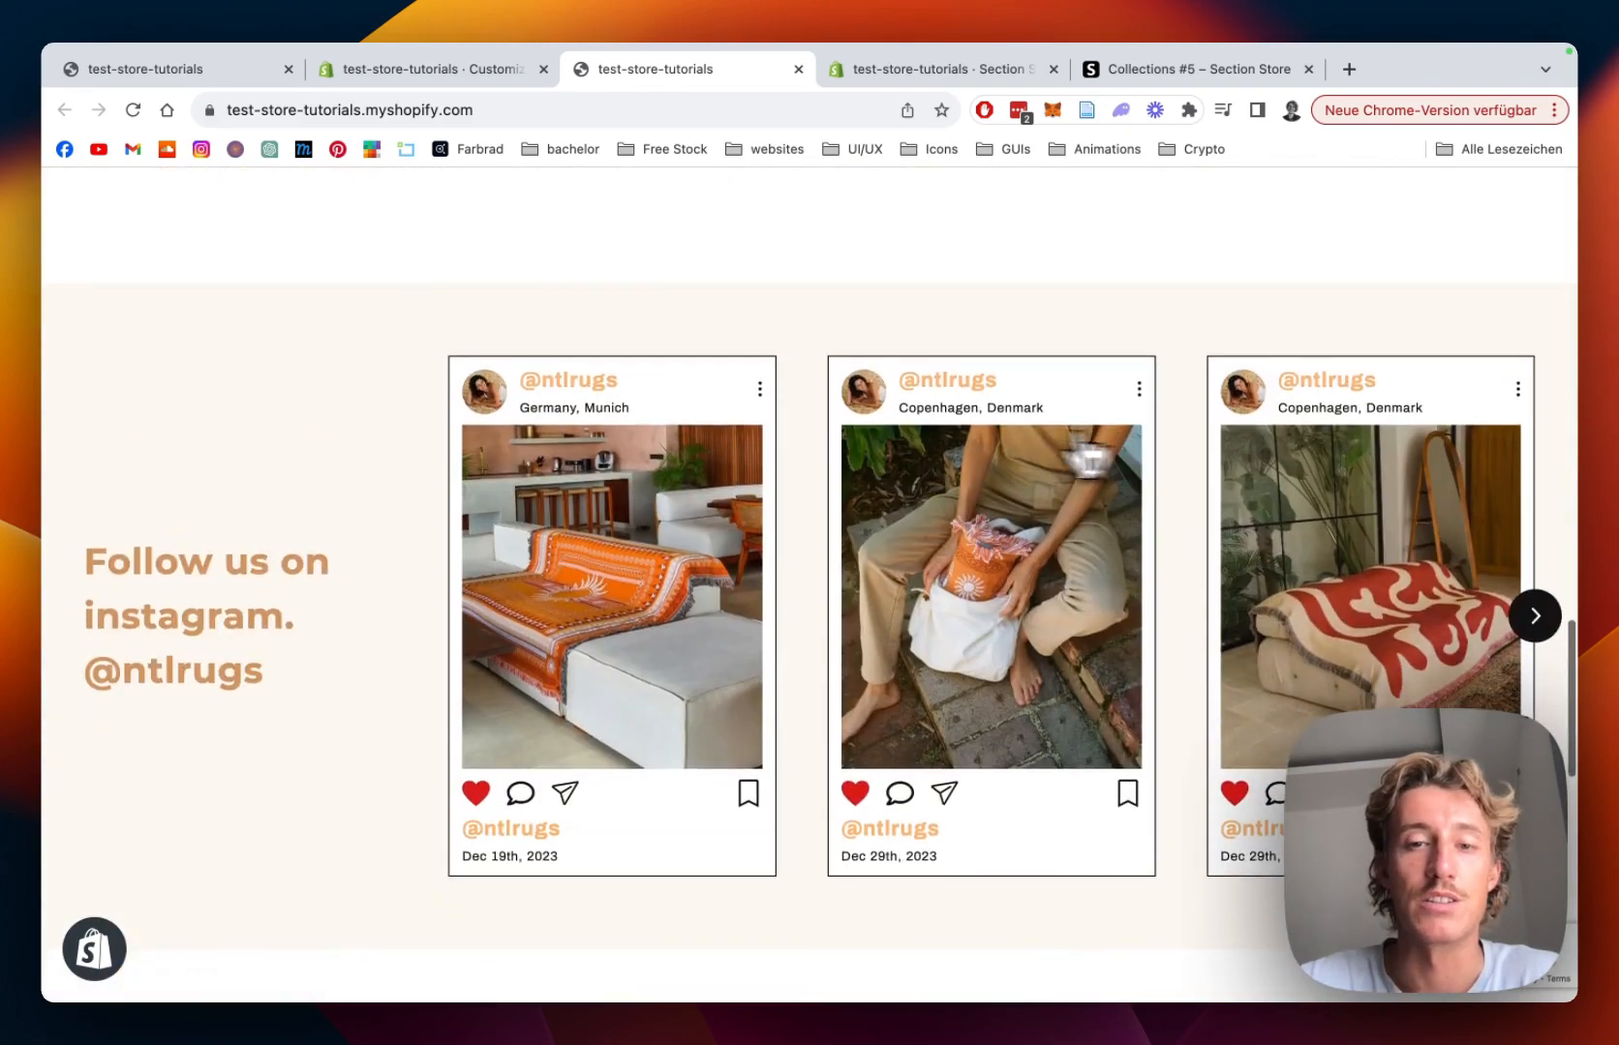
{"action": "scroll", "coordinate": [944, 644], "scroll_direction": "down", "scroll_amount": 8}
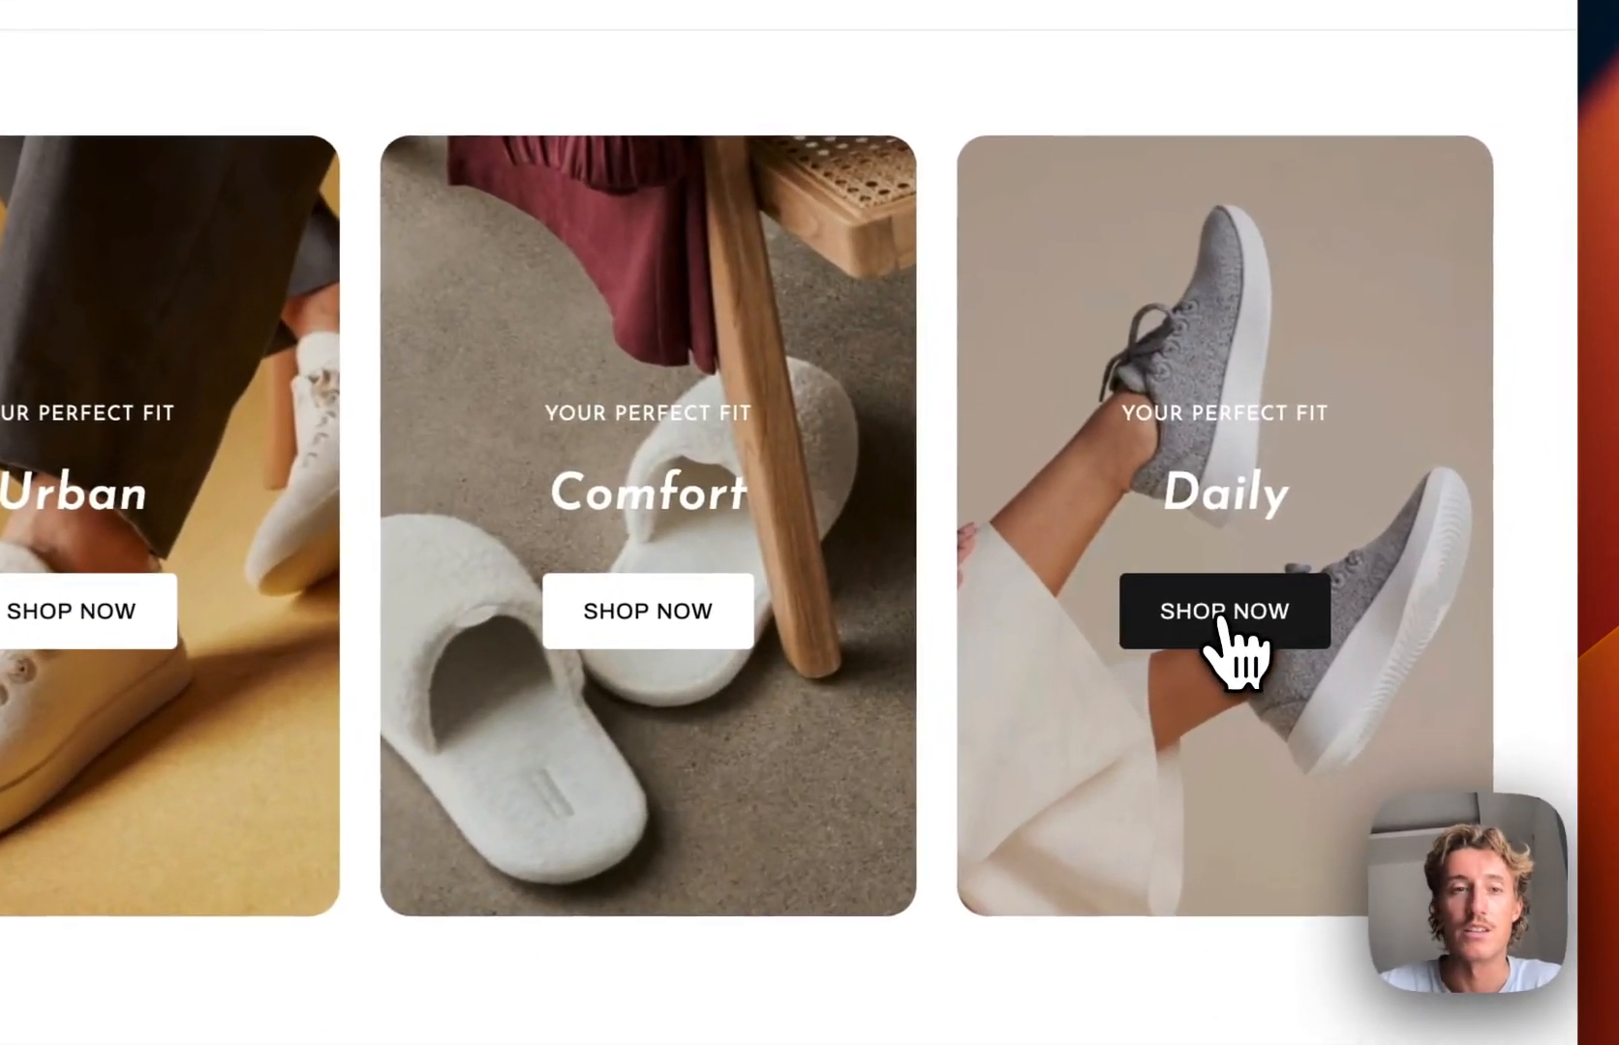
- Test the Daily card's Shop Now link, and go back from the shoes collection to the store's home page
{"action": "left_click", "coordinate": [1360, 621]}
{"action": "left_click", "coordinate": [396, 182]}
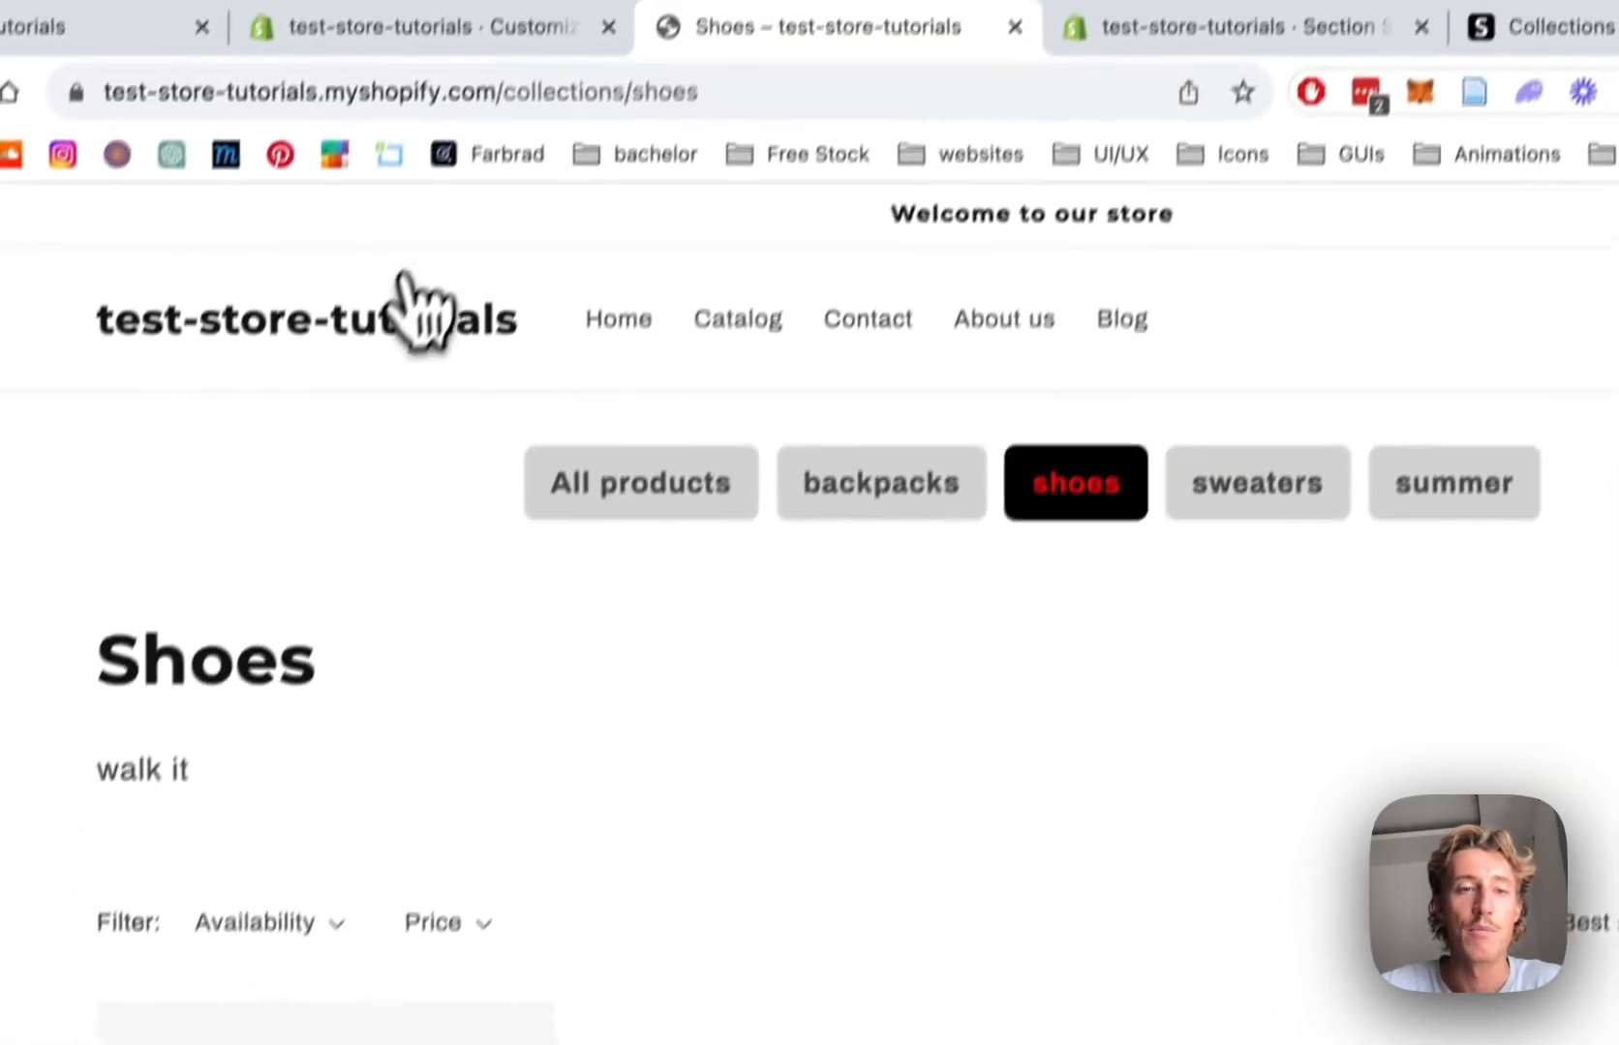
{"action": "key", "text": "super+bracketleft"}
{"action": "scroll", "coordinate": [1133, 630], "scroll_direction": "down", "scroll_amount": 15}
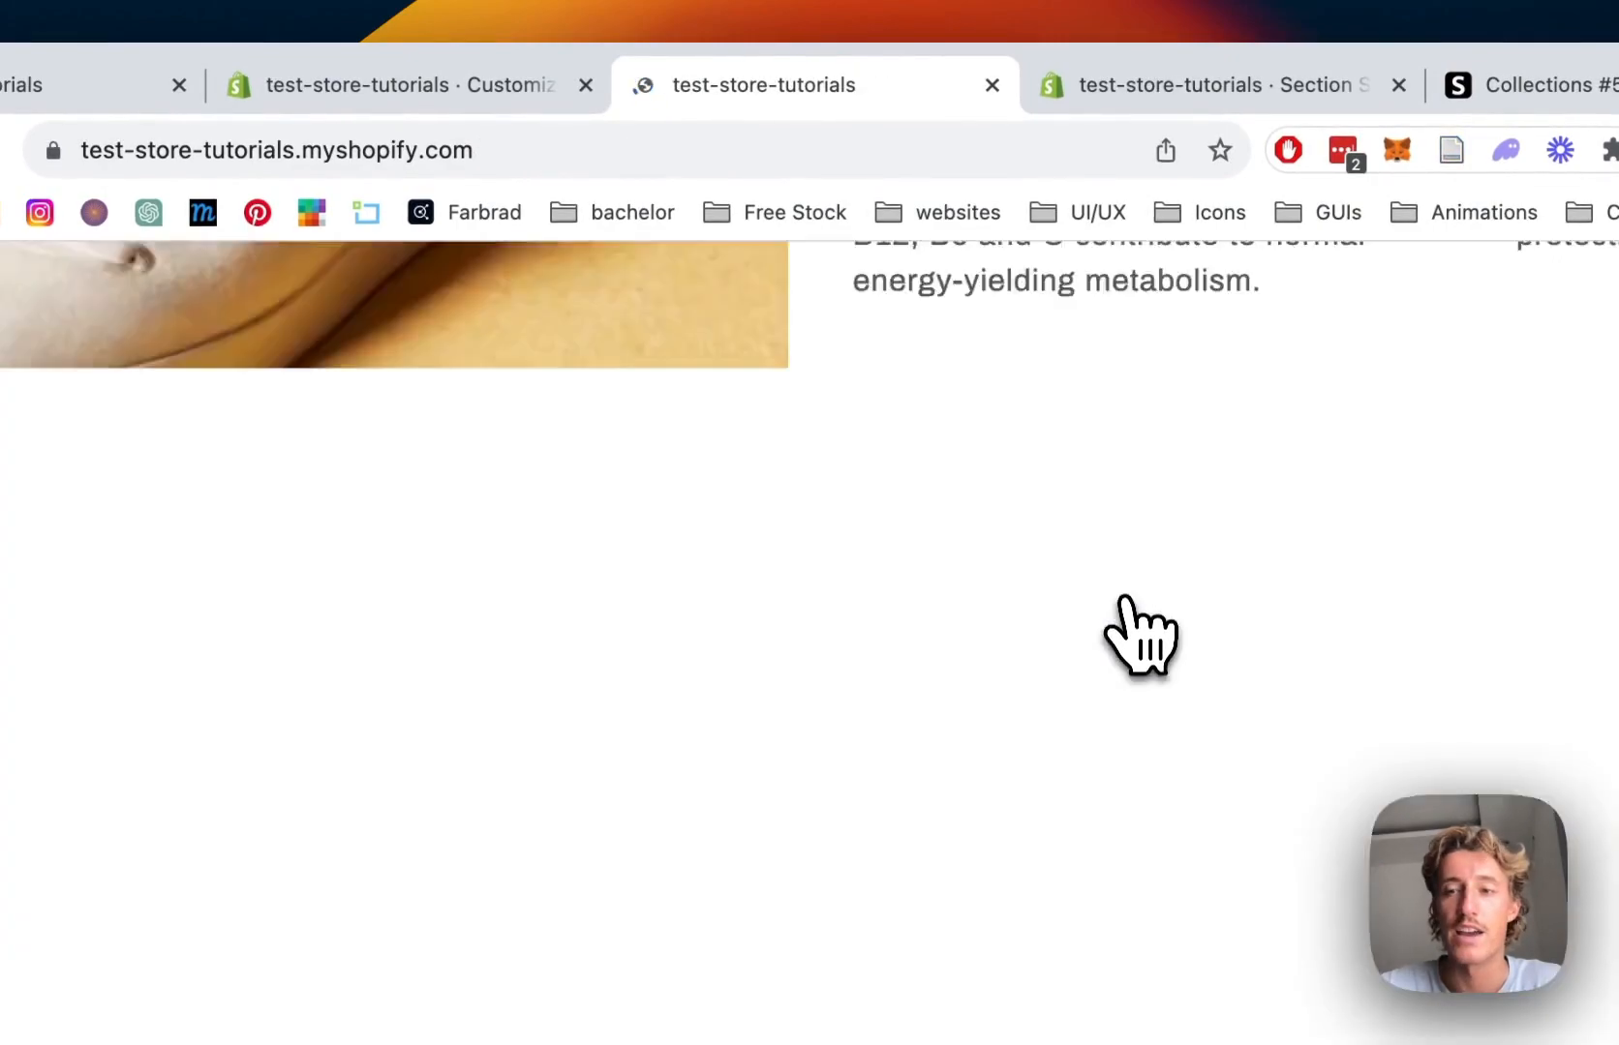